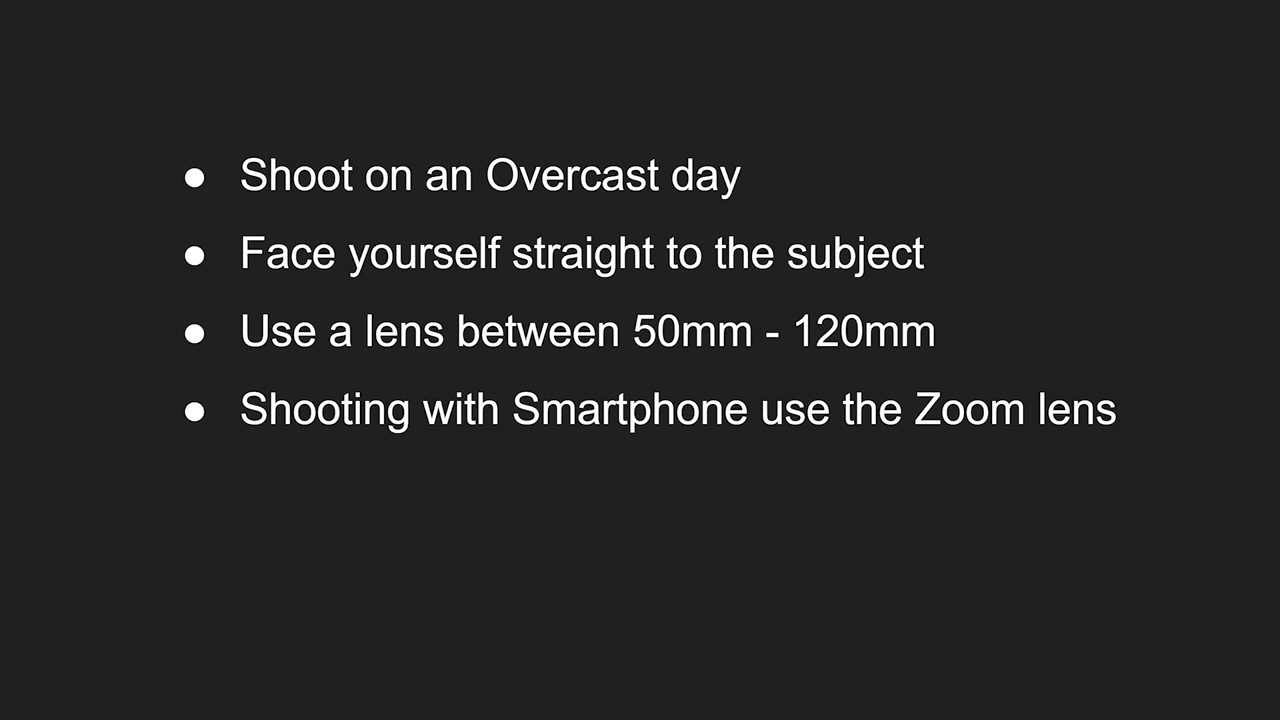
Advance the slide to show the fifth tip, 'Don't crop too much the image'.
key(Right)
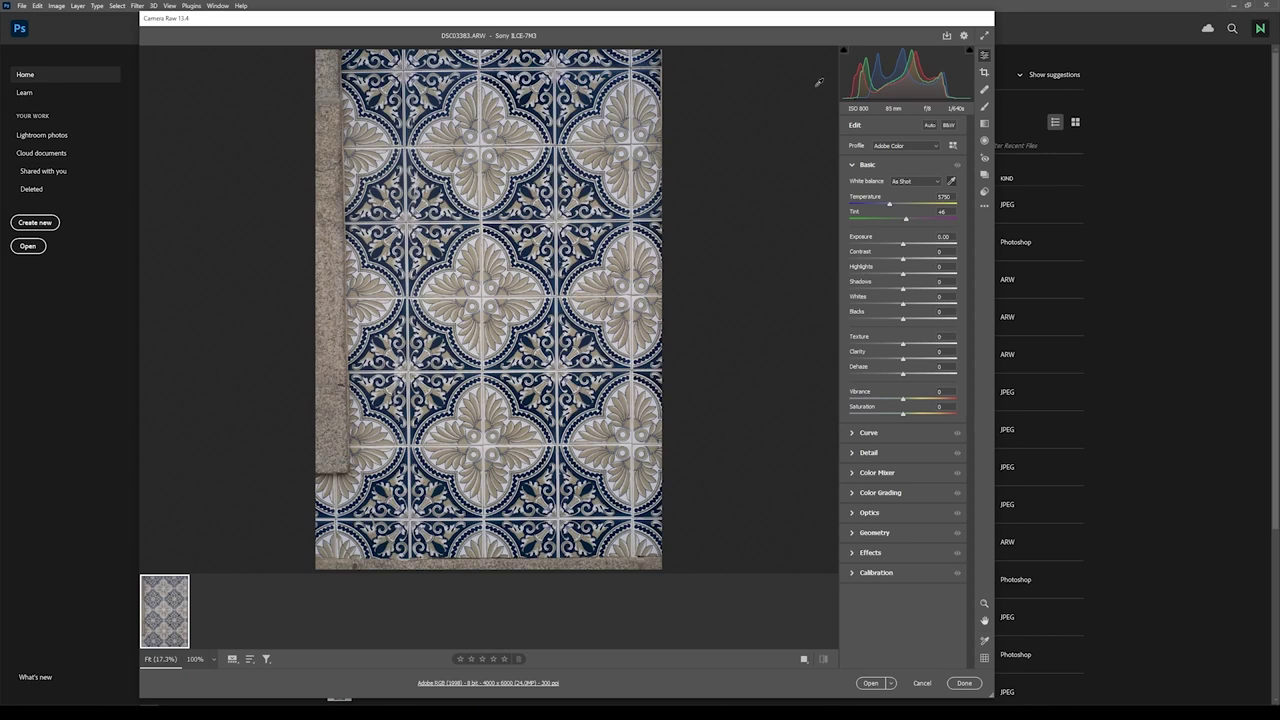
Lift Shadows to +73, sample white balance from a neutral tile and set Tint to +6.
drag(903, 289, 943, 295)
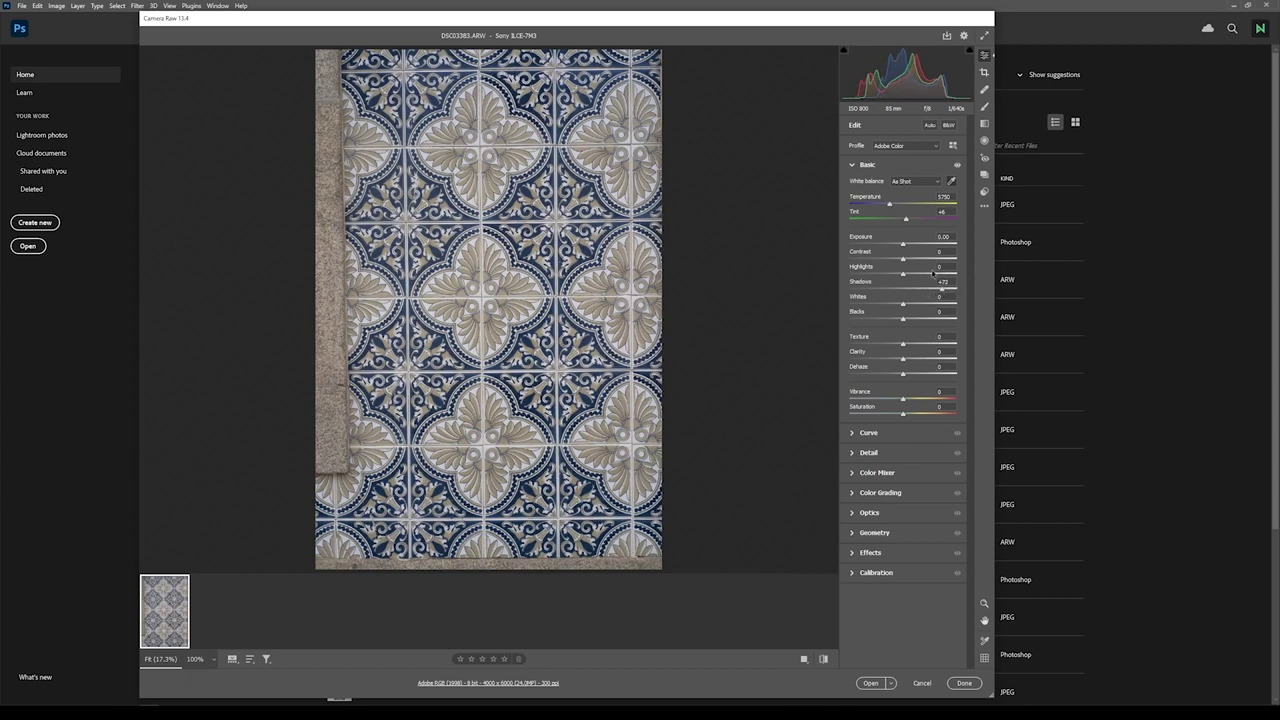
click(952, 184)
click(625, 150)
click(632, 143)
drag(904, 220, 907, 220)
Toggle the before/after view to compare the edited photo with the original.
click(826, 659)
click(826, 659)
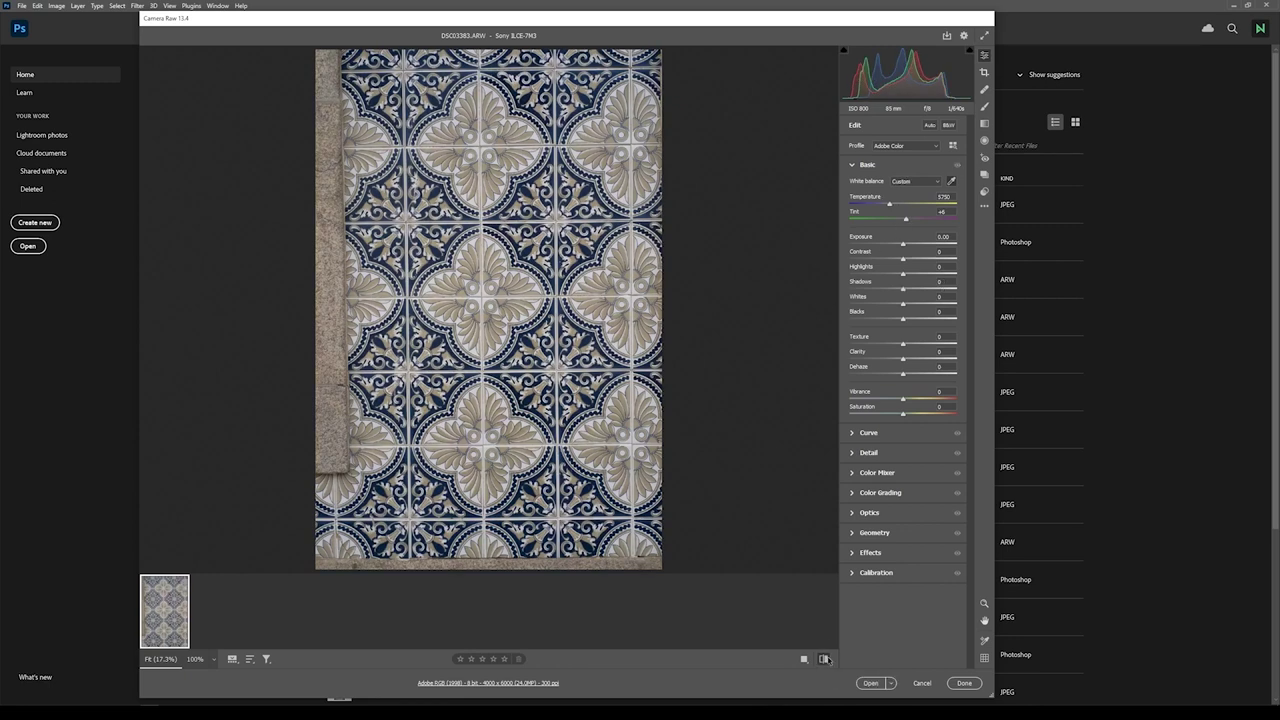
click(826, 659)
click(826, 659)
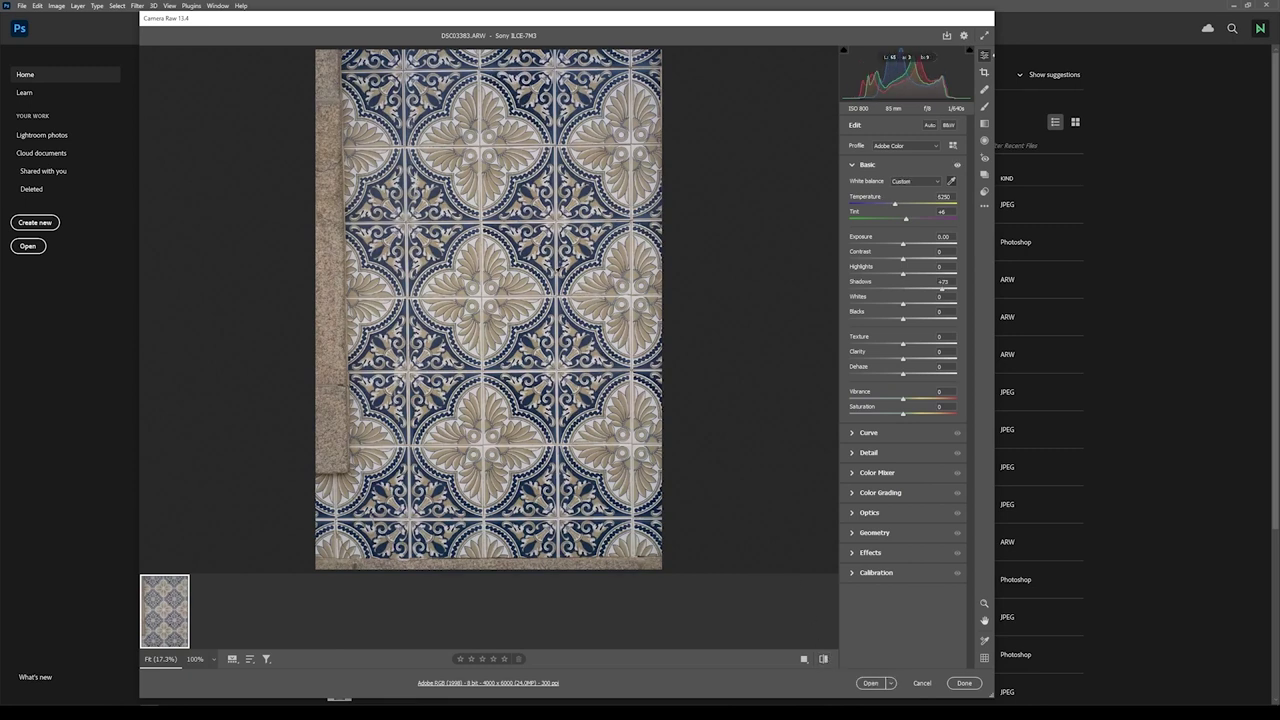
click(826, 659)
click(826, 659)
click(852, 513)
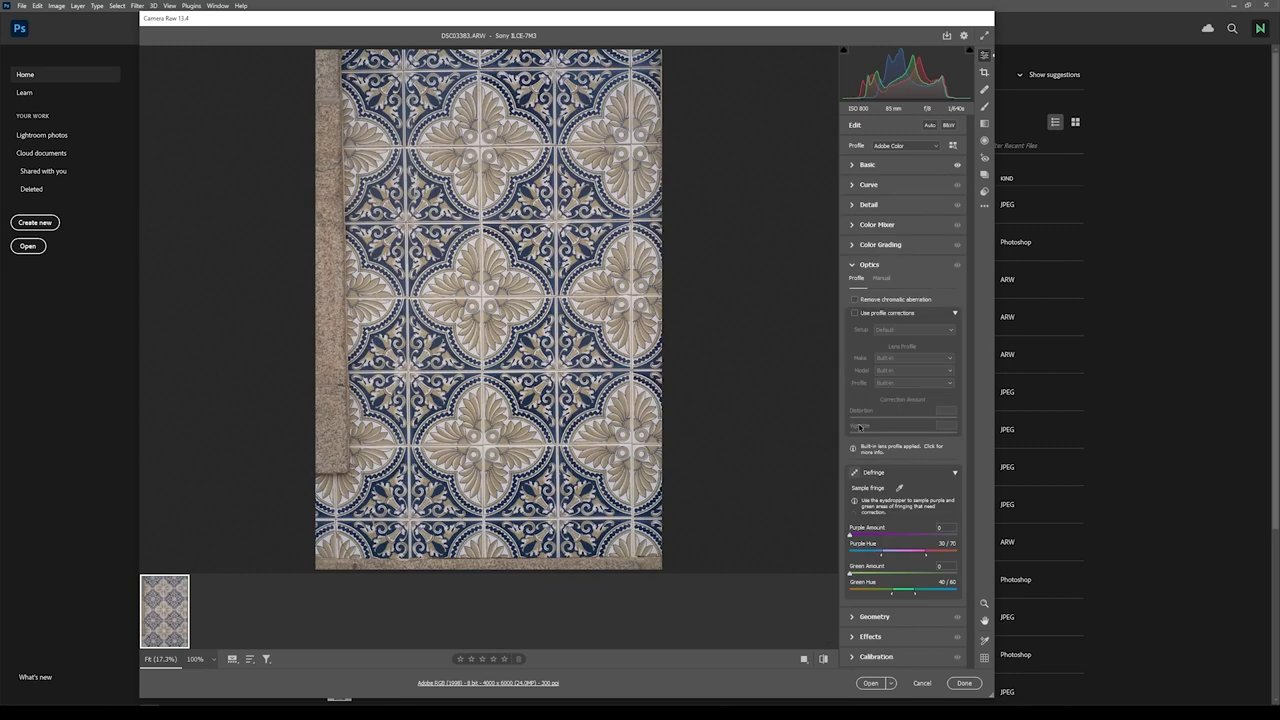
Enable Remove Chromatic Aberration and Use Profile Corrections, comparing the image with and without correction.
click(855, 299)
click(855, 313)
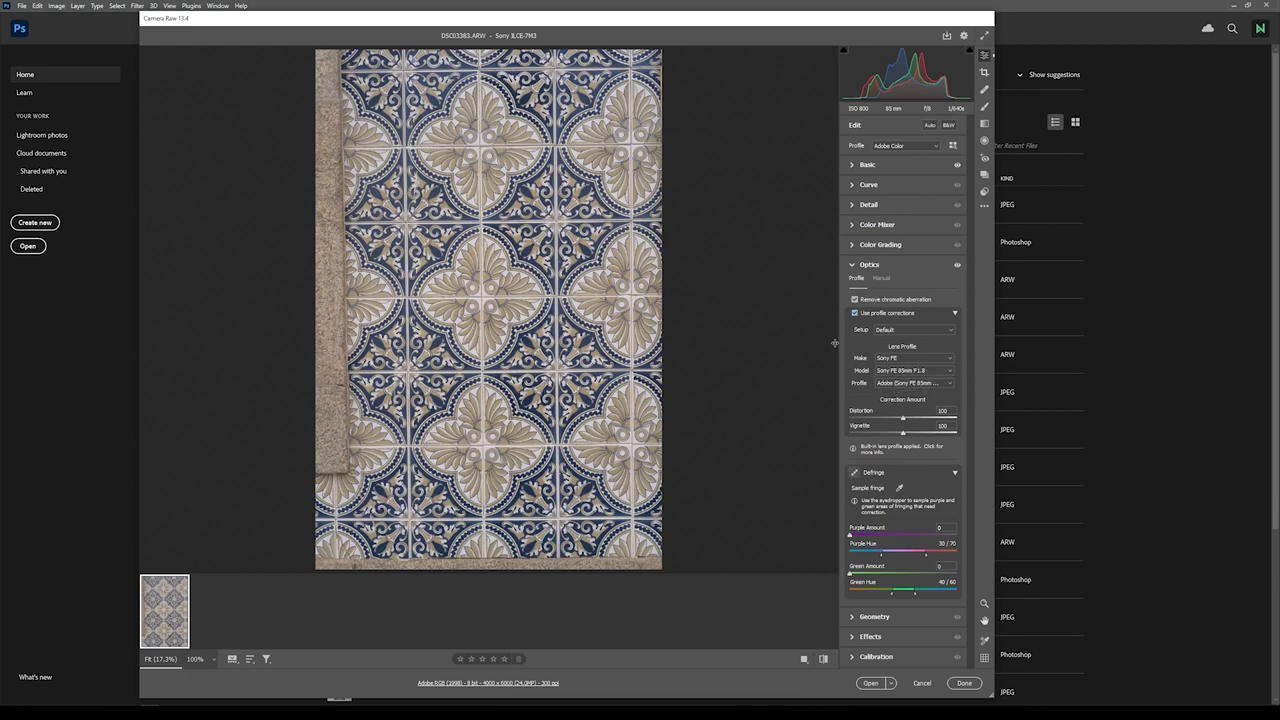
click(856, 314)
click(856, 314)
click(856, 314)
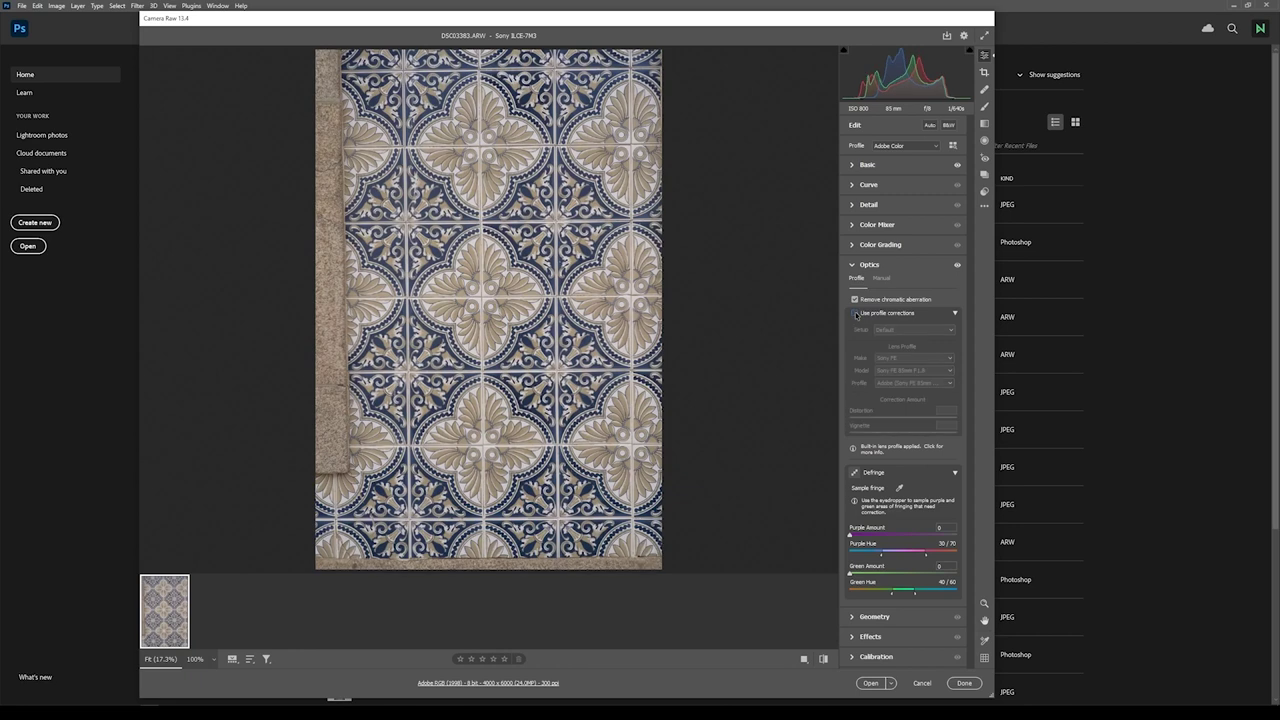
click(856, 314)
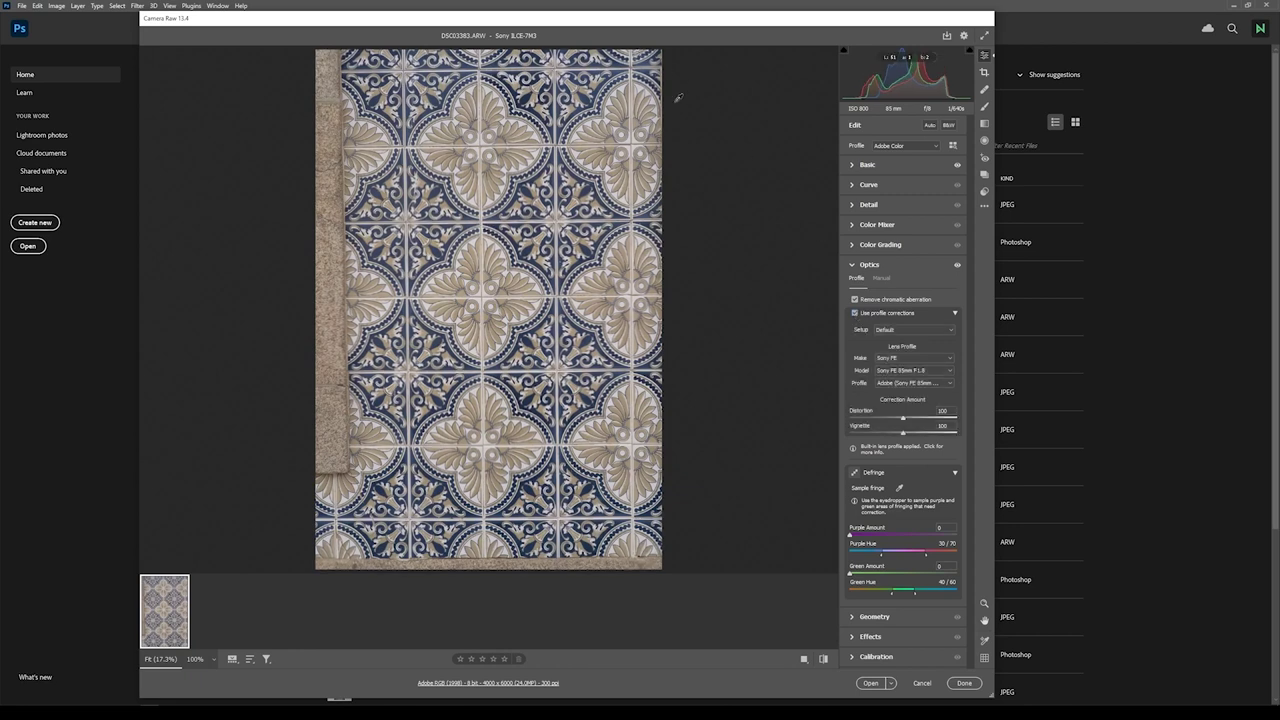
Check the uncorrected view again, keep profile corrections on and open the photo in Photoshop.
click(855, 314)
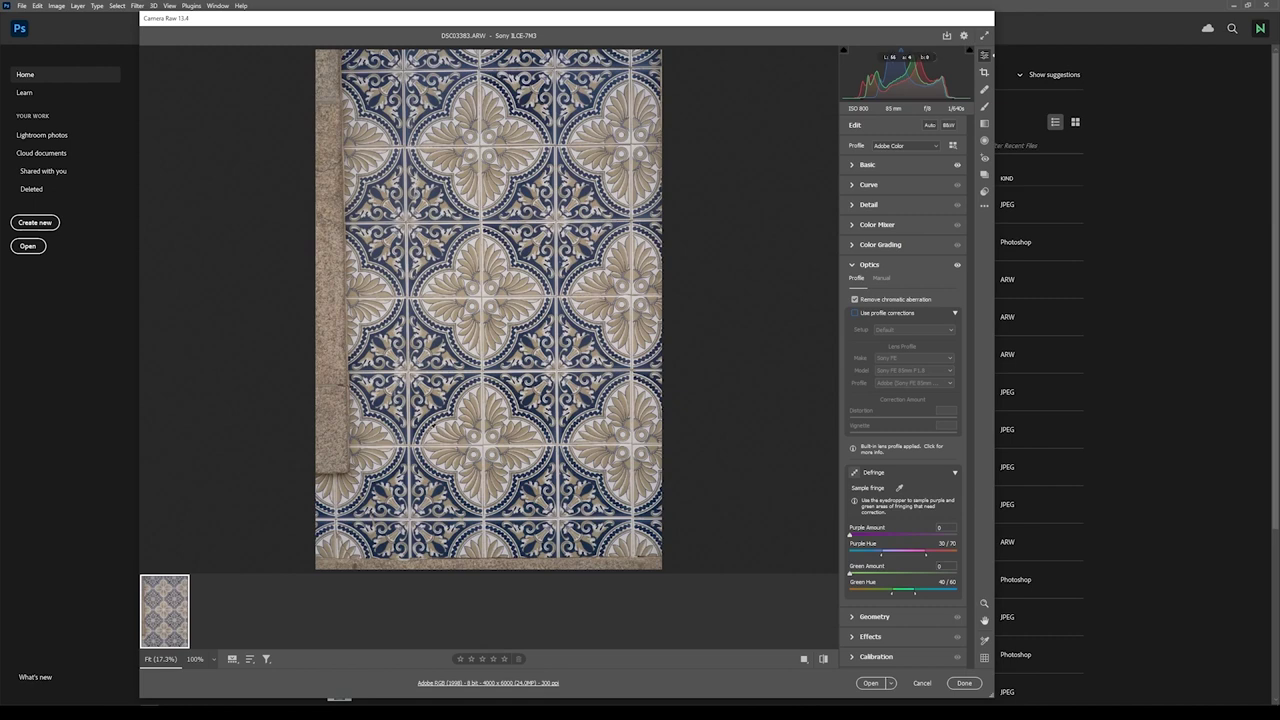
click(855, 314)
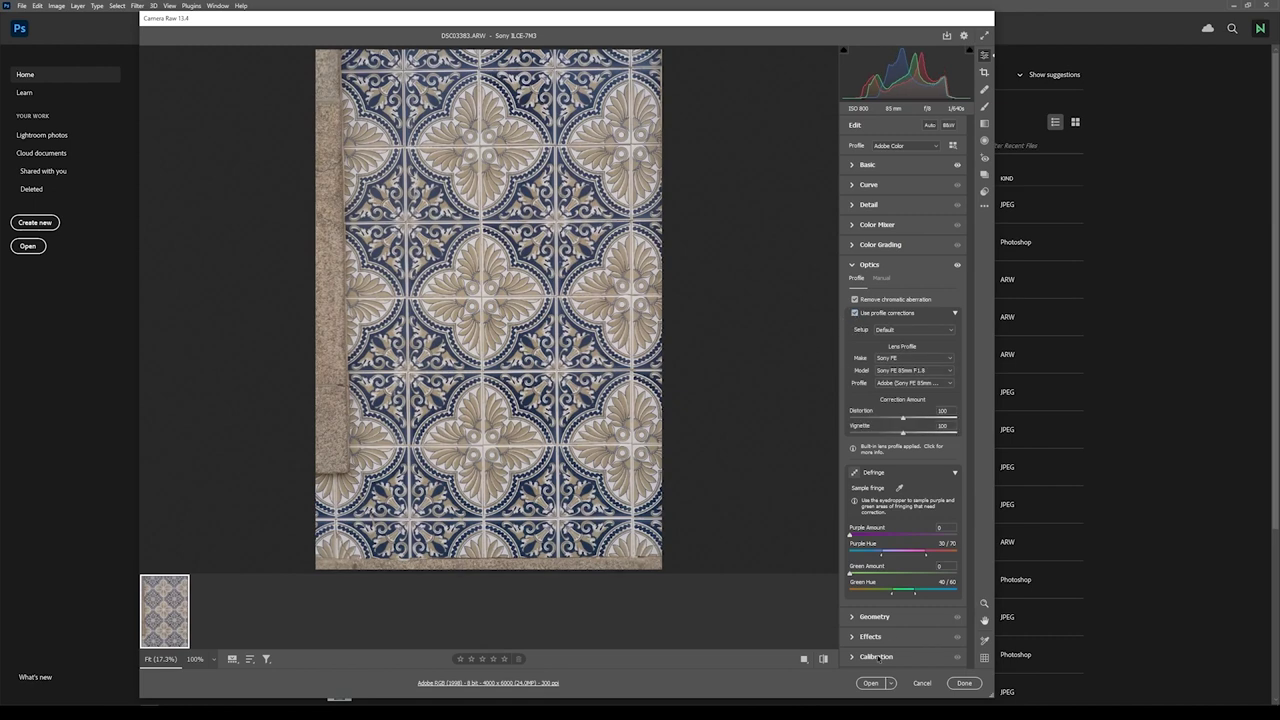
click(871, 681)
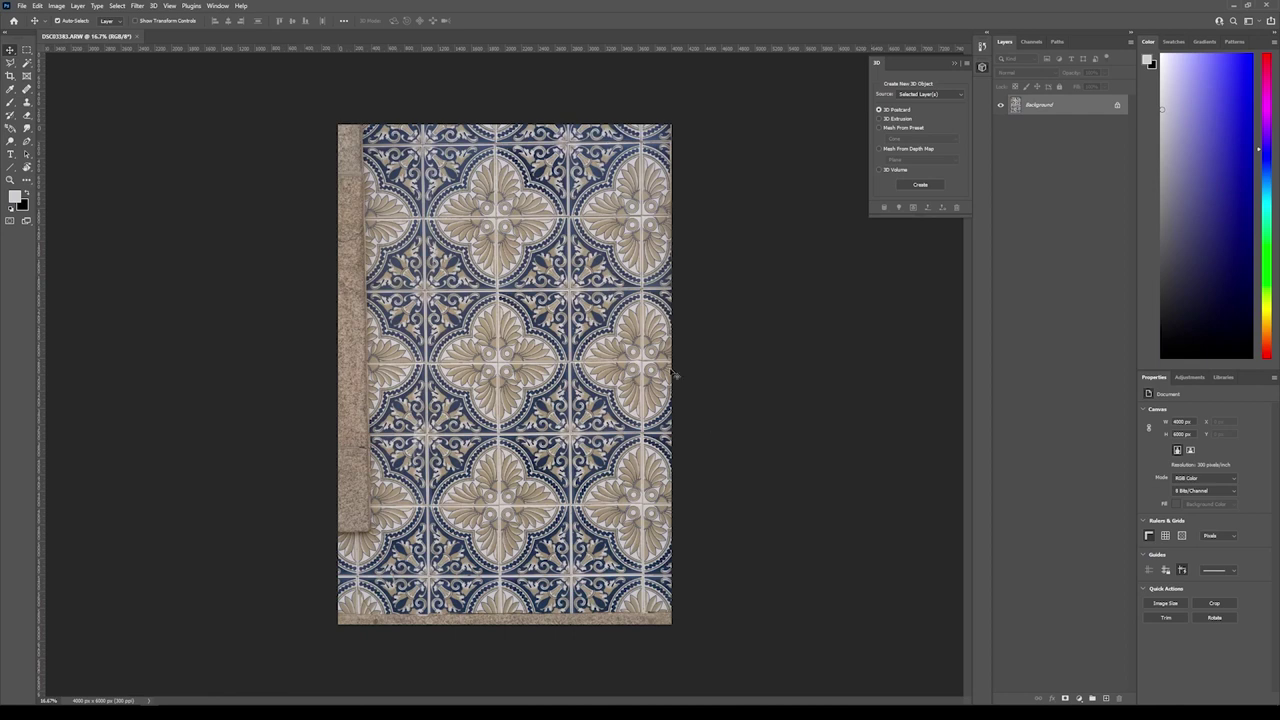
Create a new 4096 × 4096 px document, Untitled-1, and go back to the tile photo.
key(m)
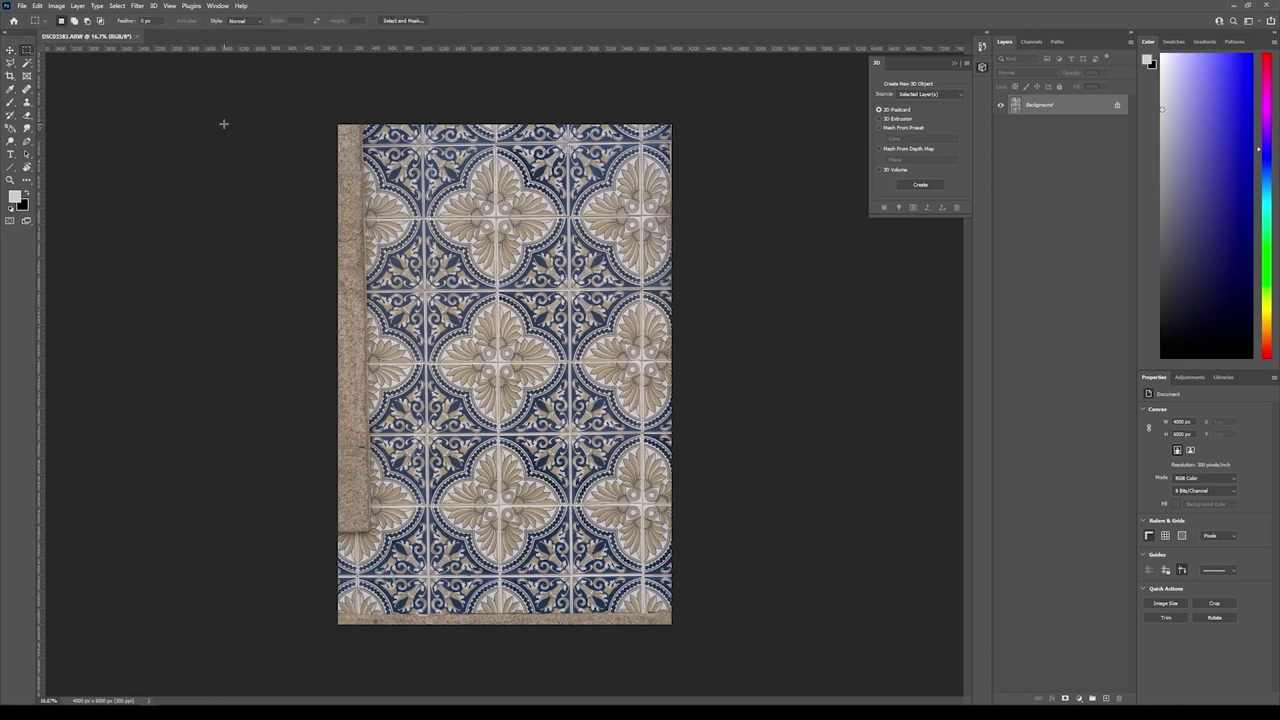
key(ctrl+n)
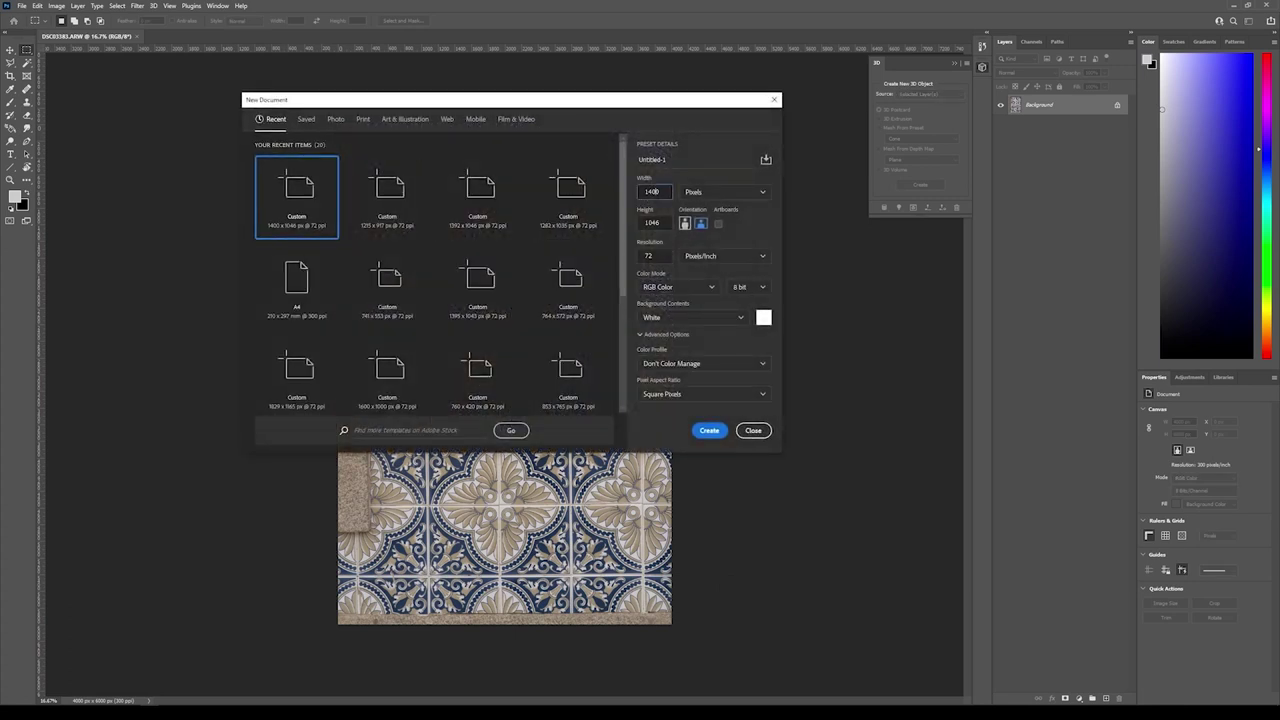
text(4)
key(Tab)
key(BackSpace)
click(709, 430)
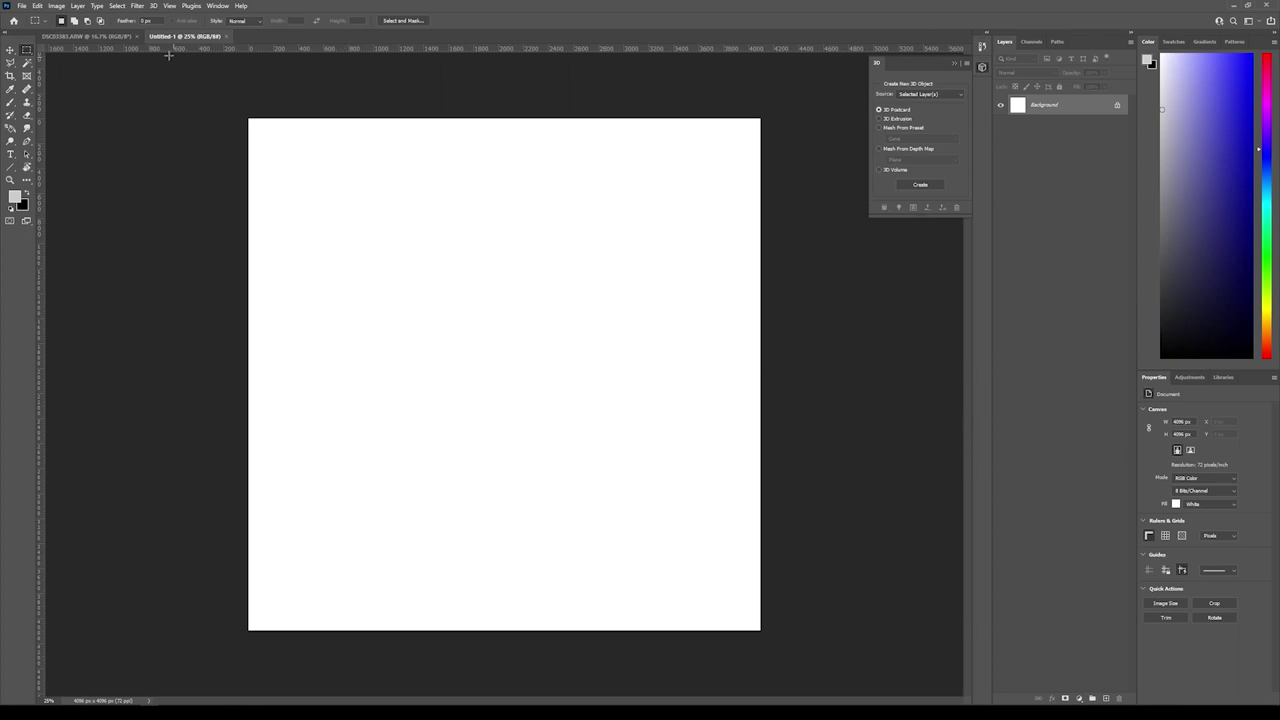
click(102, 37)
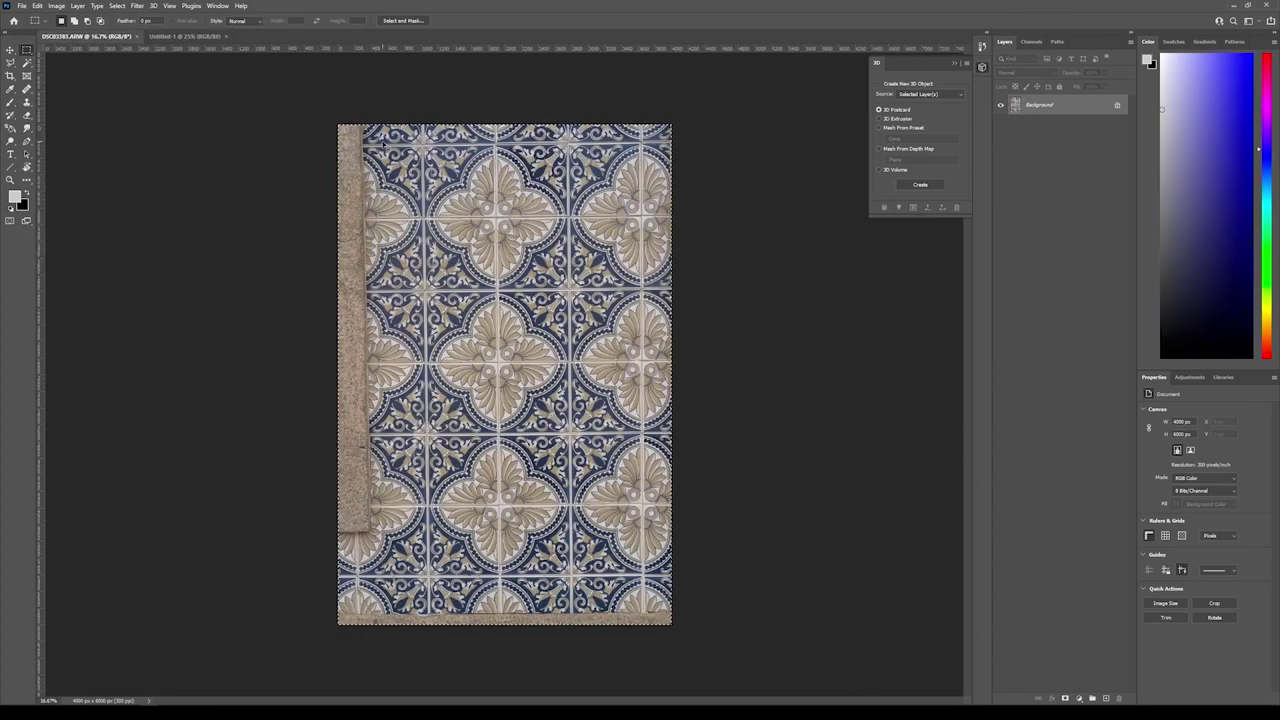
Copy the entire tile photo and paste it into Untitled-1 as Layer 1.
key(ctrl+a)
key(ctrl+c)
click(185, 36)
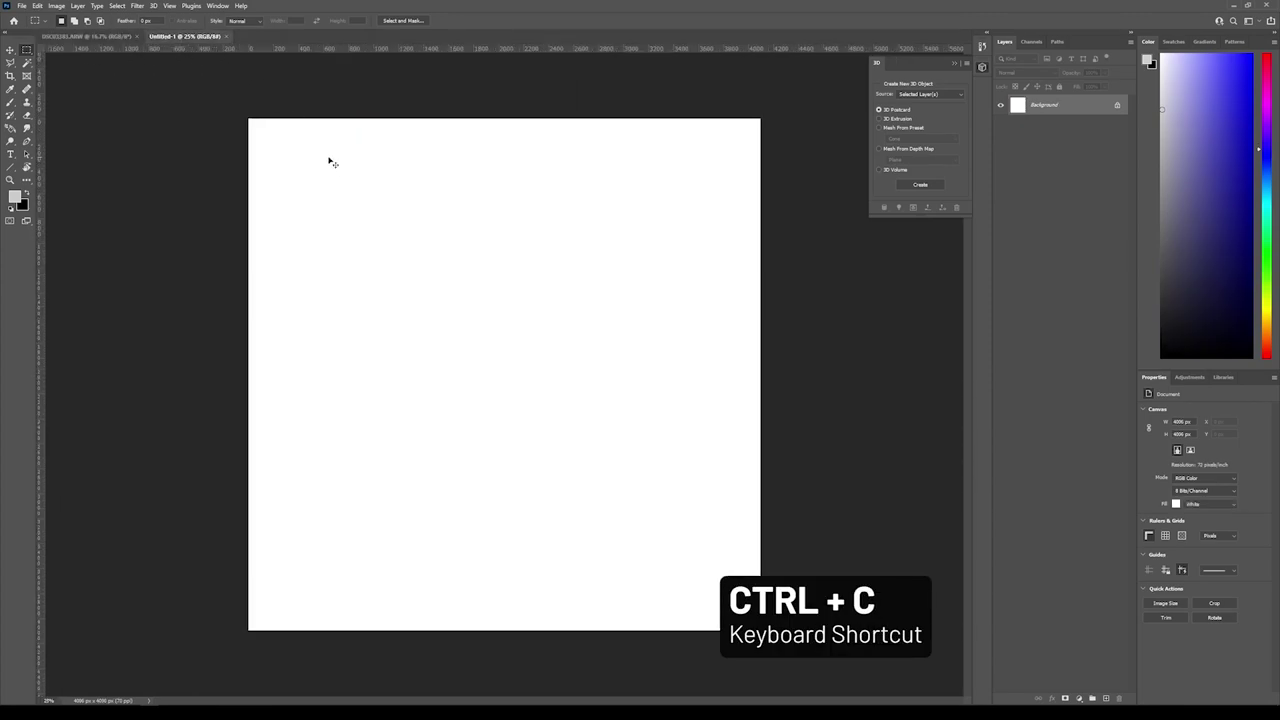
key(ctrl+v)
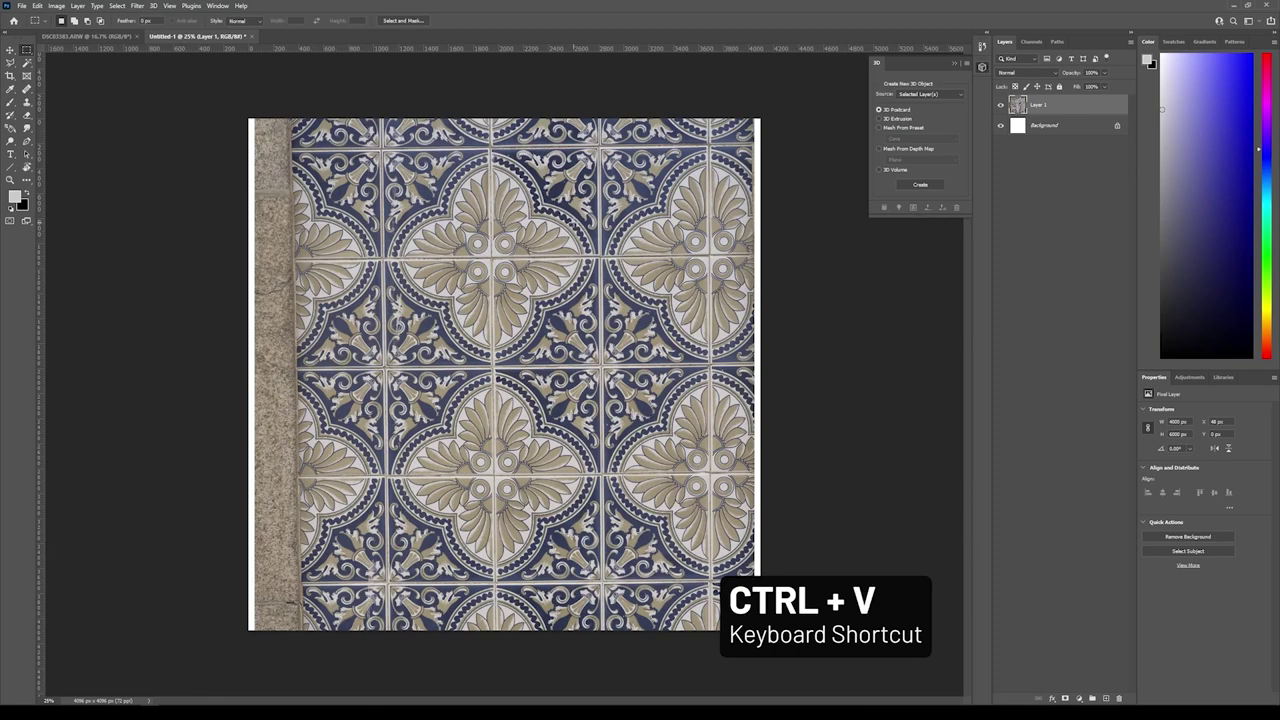
key(ctrl+minus)
key(ctrl+plus)
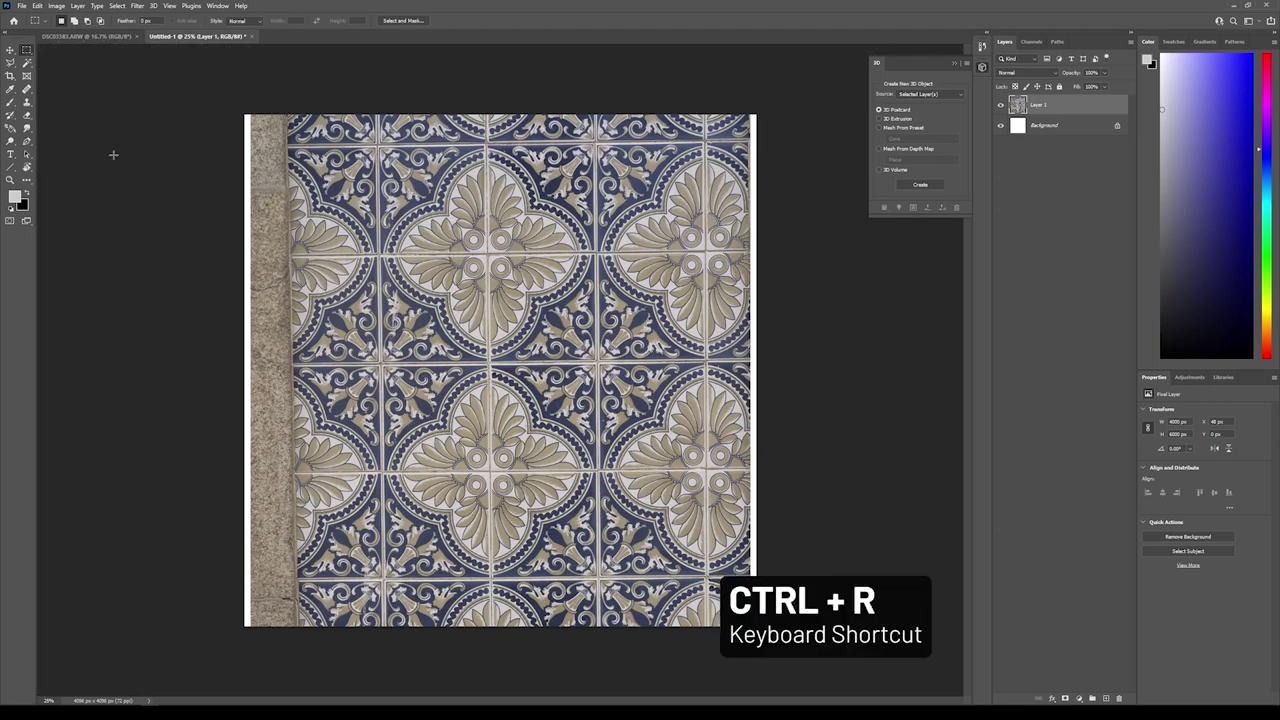
Place two vertical and two horizontal guides on the tile grout lines.
drag(43, 133, 381, 164)
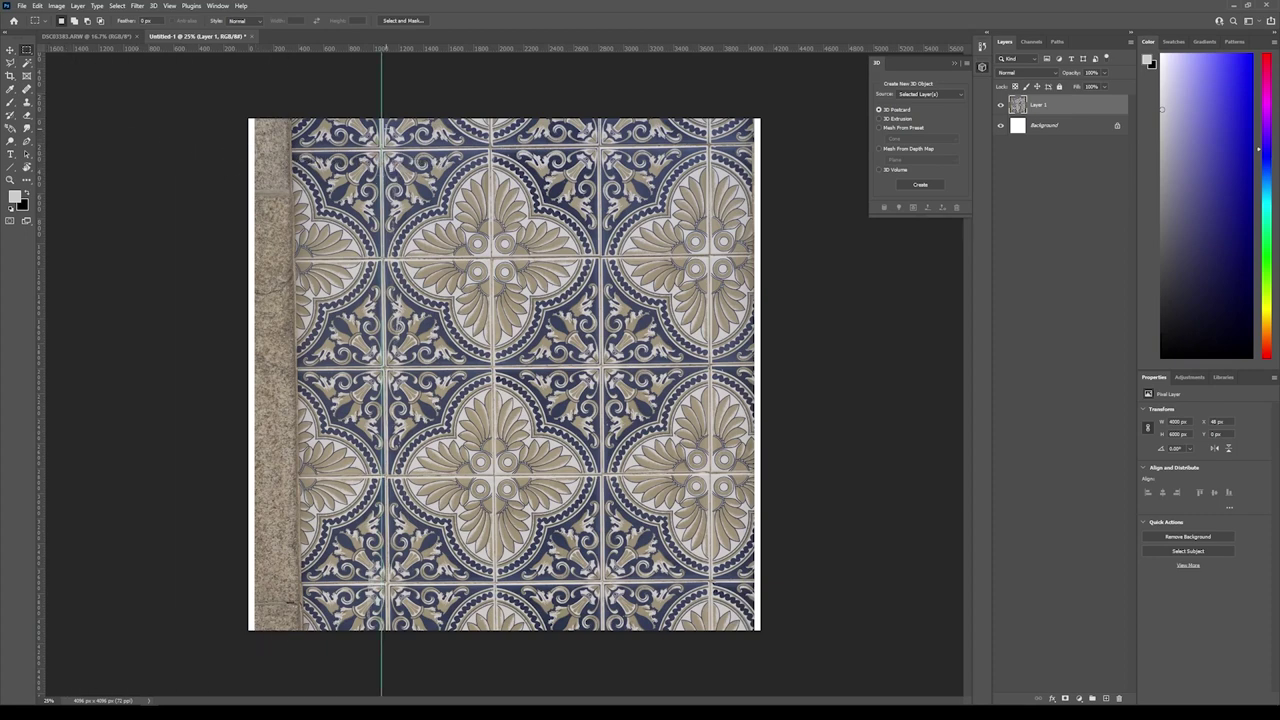
drag(507, 48, 503, 144)
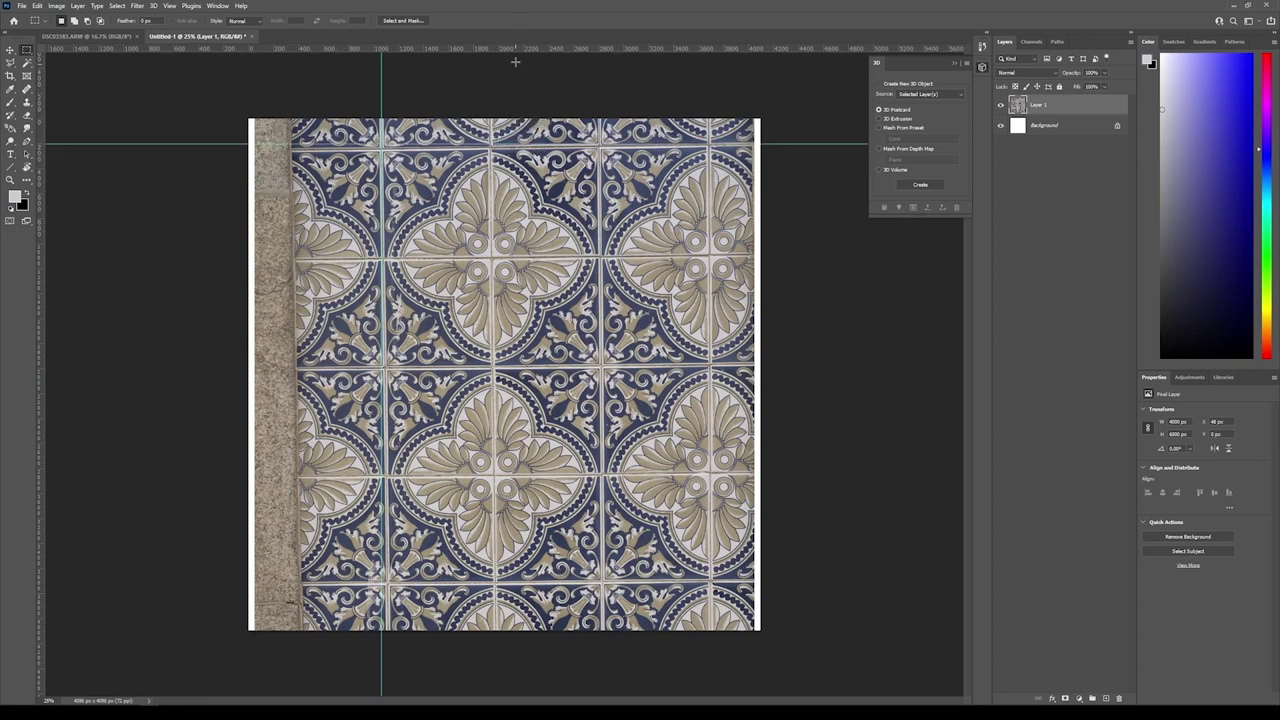
drag(517, 51, 552, 581)
drag(40, 356, 709, 372)
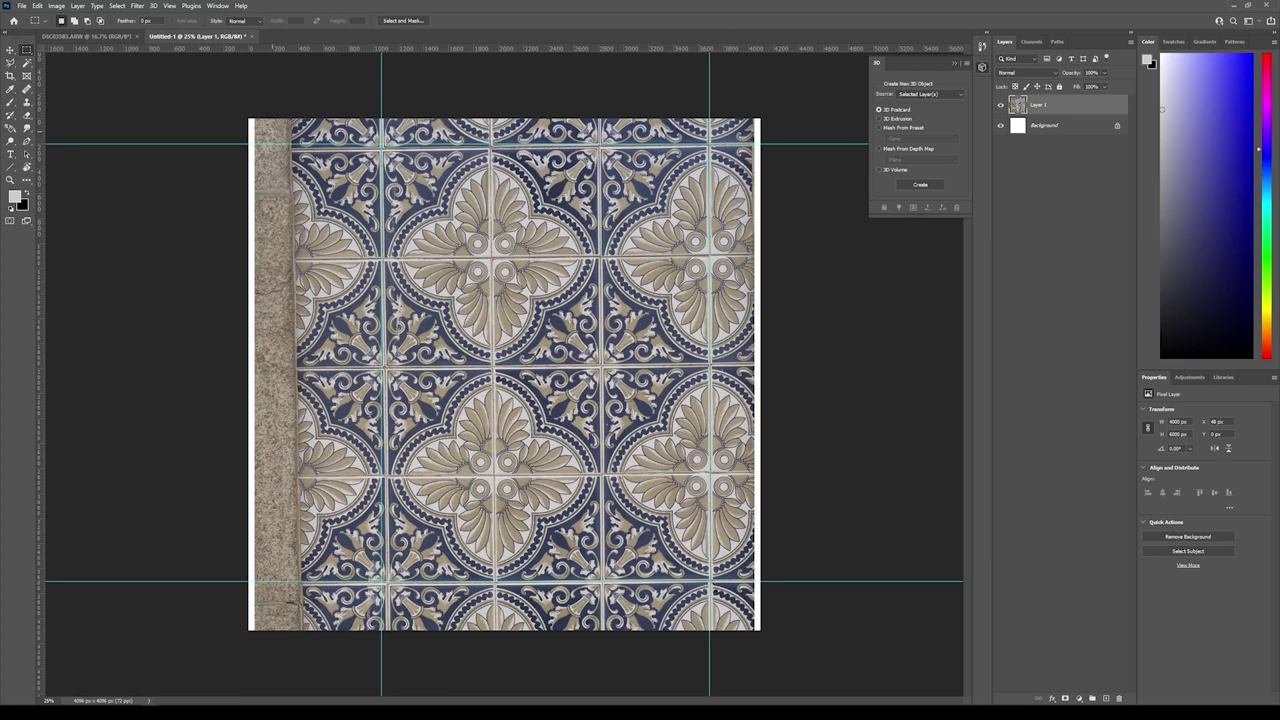
key(ctrl+t)
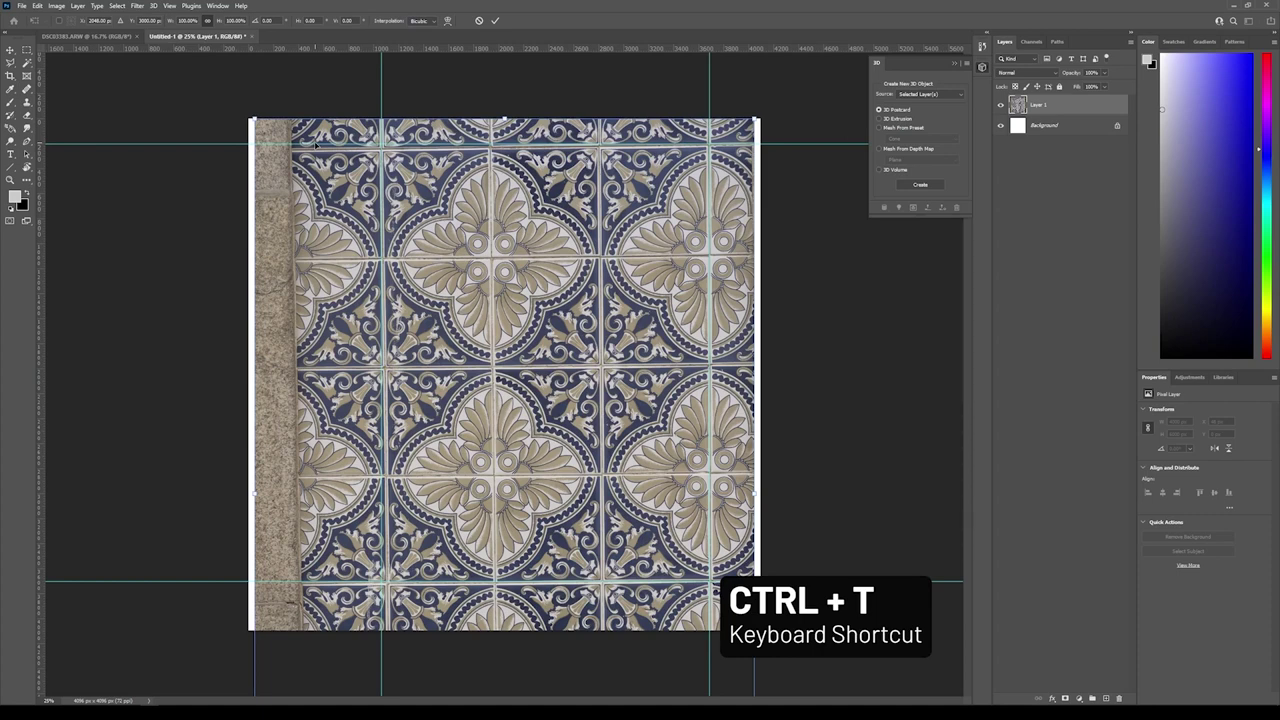
Shift Layer 1 up and left in Free Transform toward the canvas's top-left corner.
key(ctrl+minus)
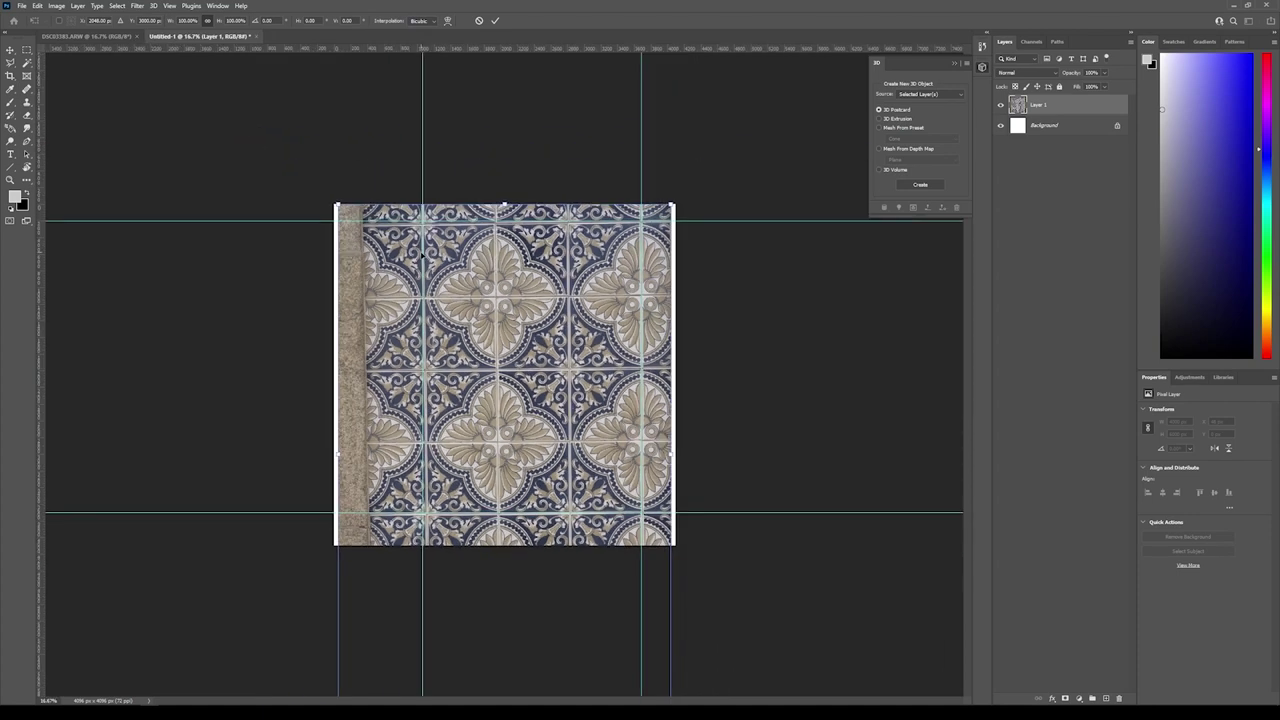
key(Return)
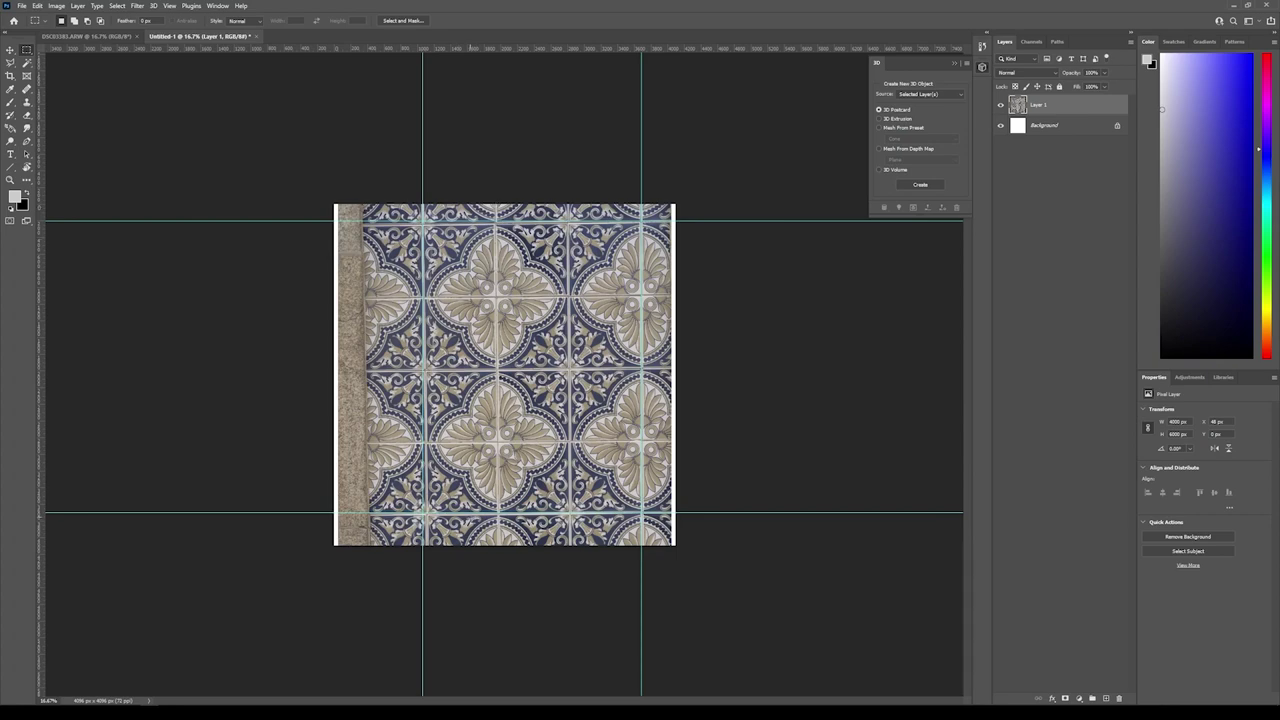
key(ctrl+plus)
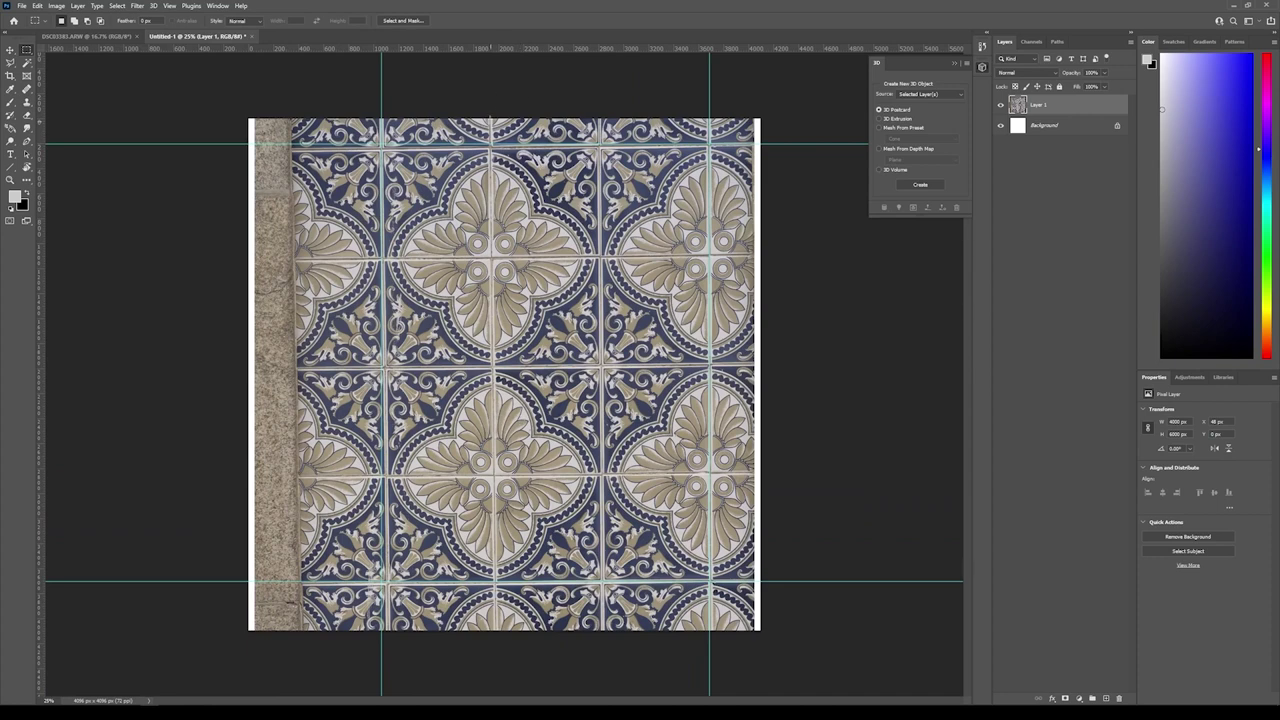
key(ctrl+t)
drag(580, 352, 359, 236)
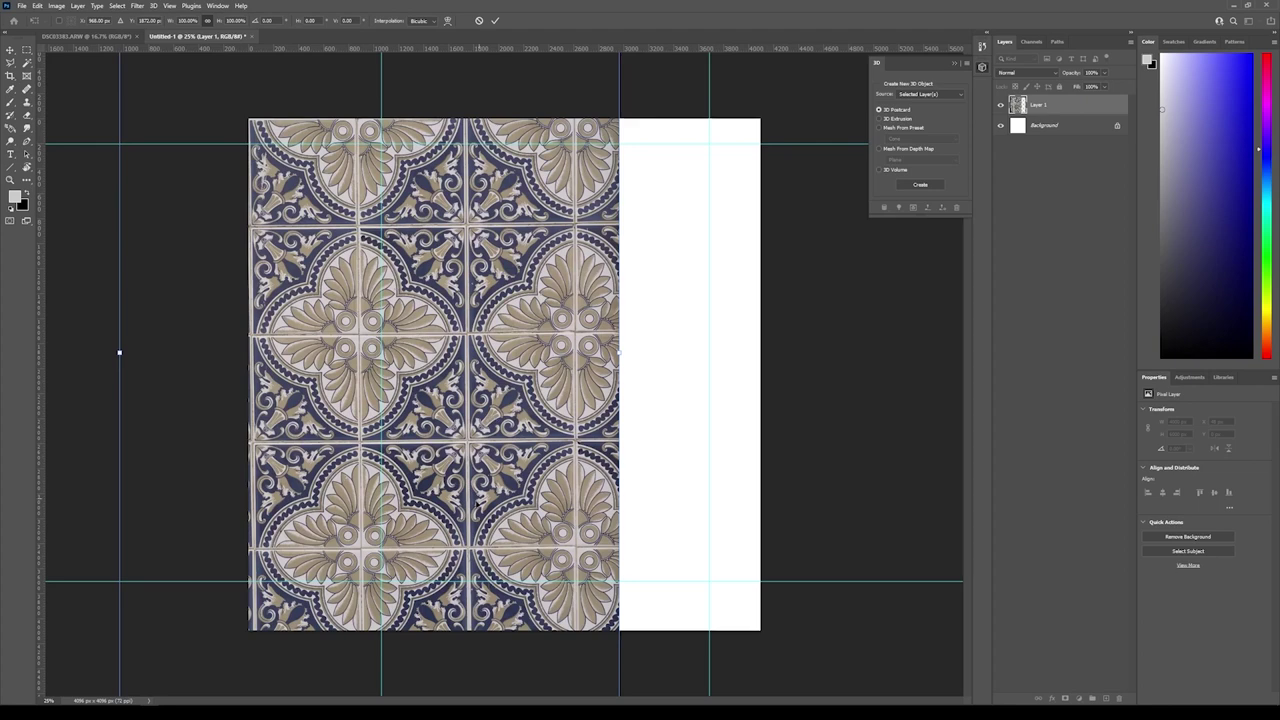
Switch Free Transform to Distort and adjust the left corners to straighten the tiles.
right_click(371, 445)
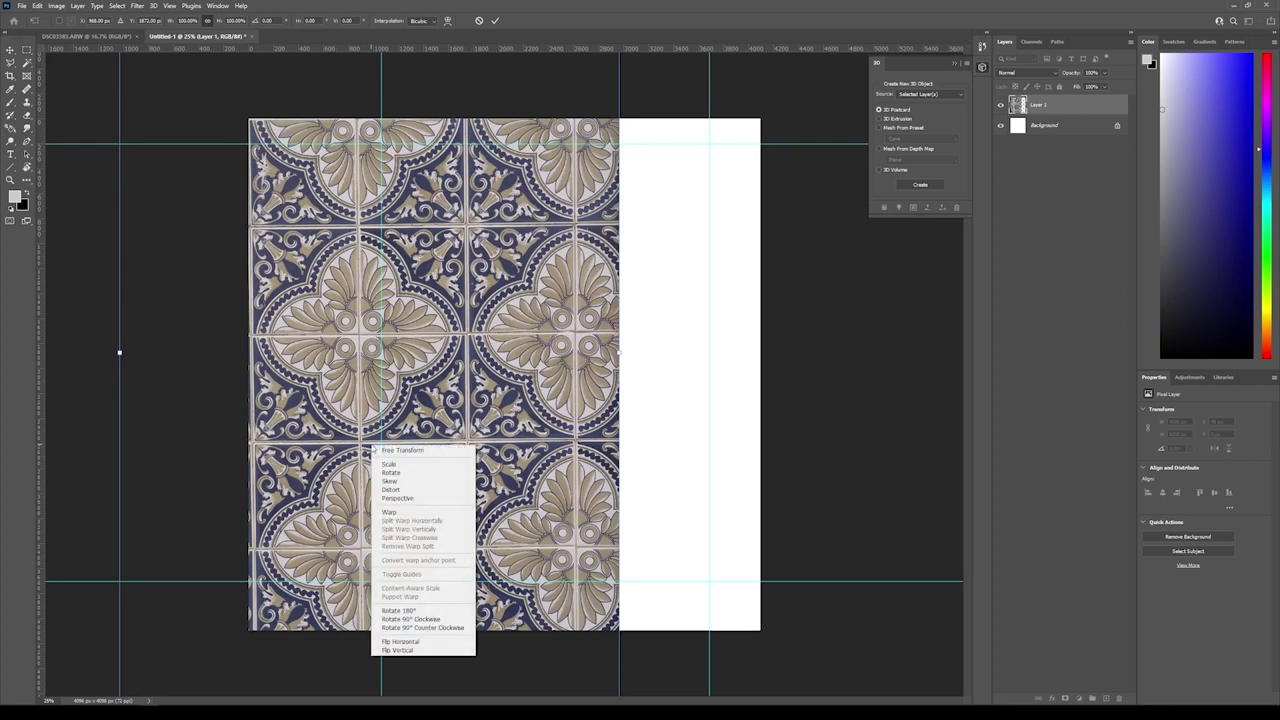
click(407, 489)
key(ctrl+minus)
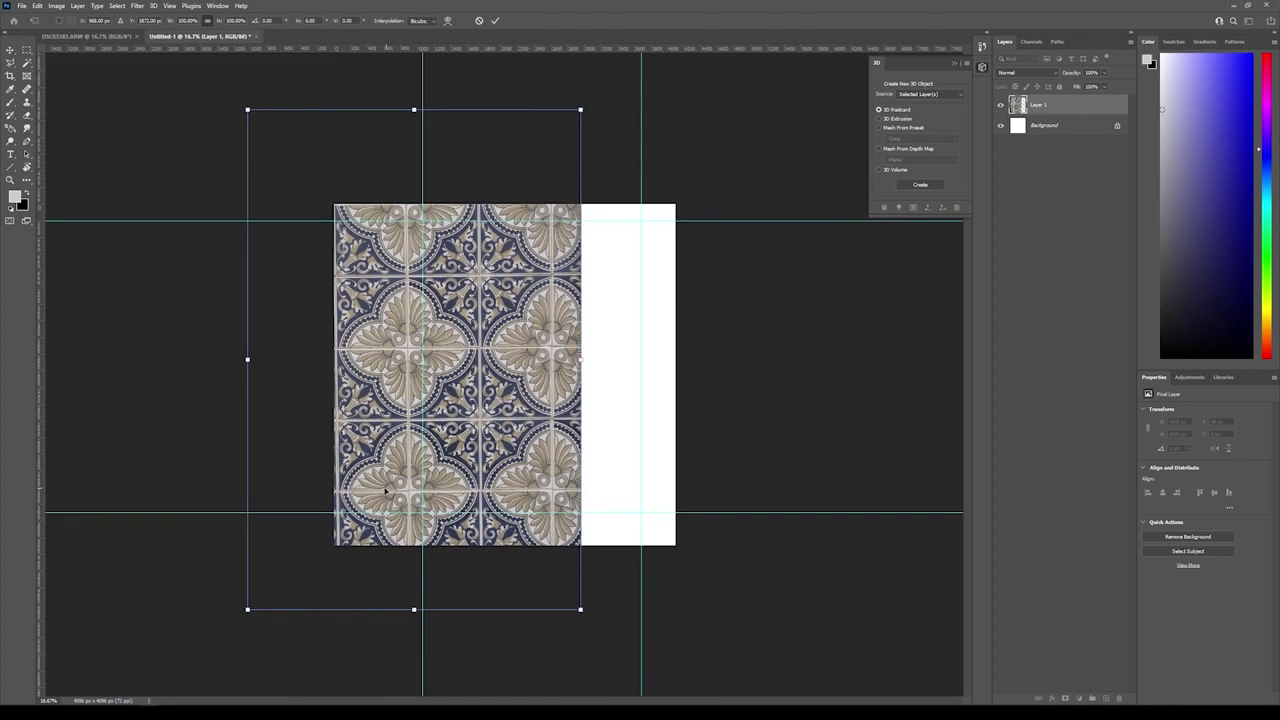
drag(248, 611, 240, 610)
drag(248, 111, 249, 111)
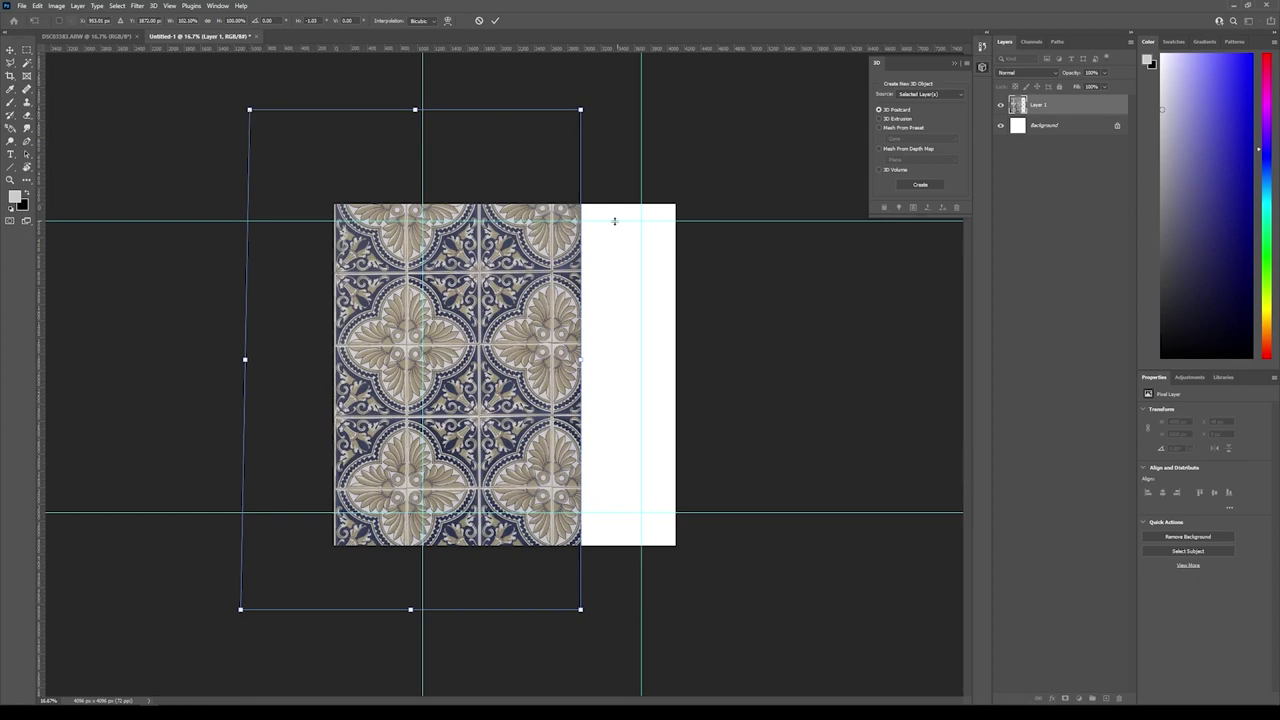
key(ctrl+plus)
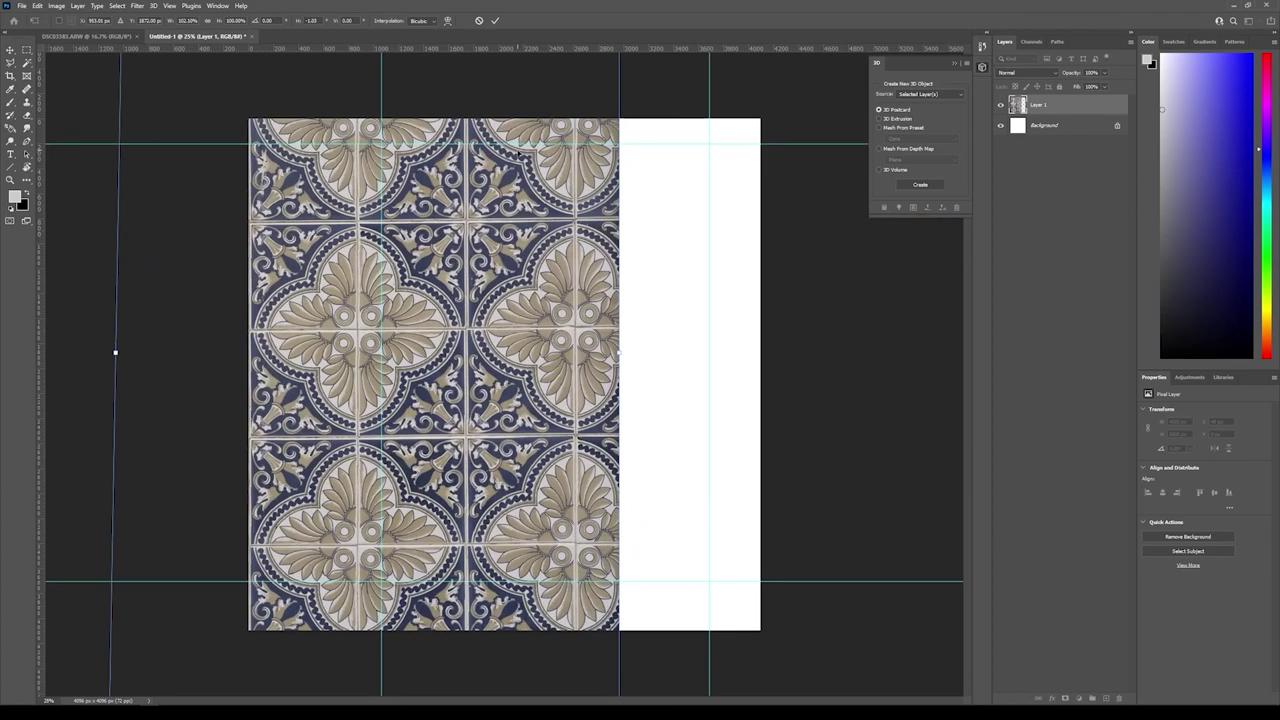
Add a horizontal guide at 460 px, rotate the photo slightly and move the lower guide to a seam.
drag(528, 47, 524, 220)
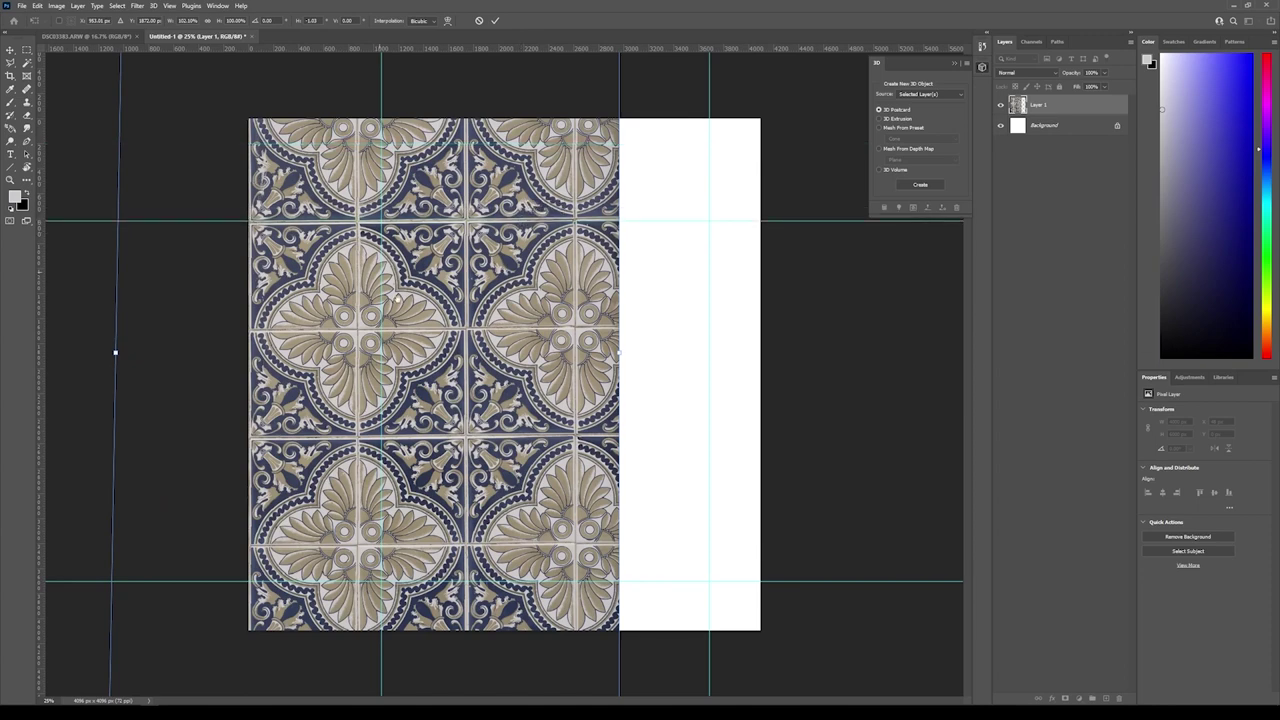
key(ctrl+minus)
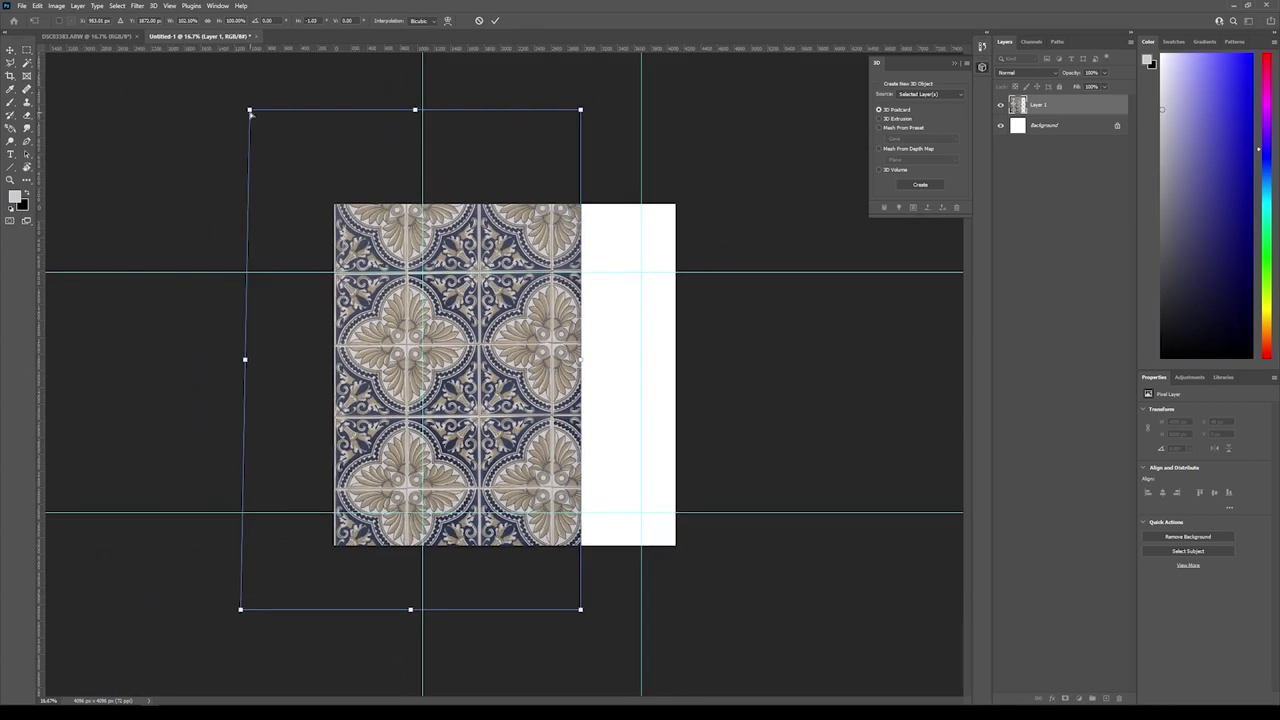
drag(250, 111, 250, 110)
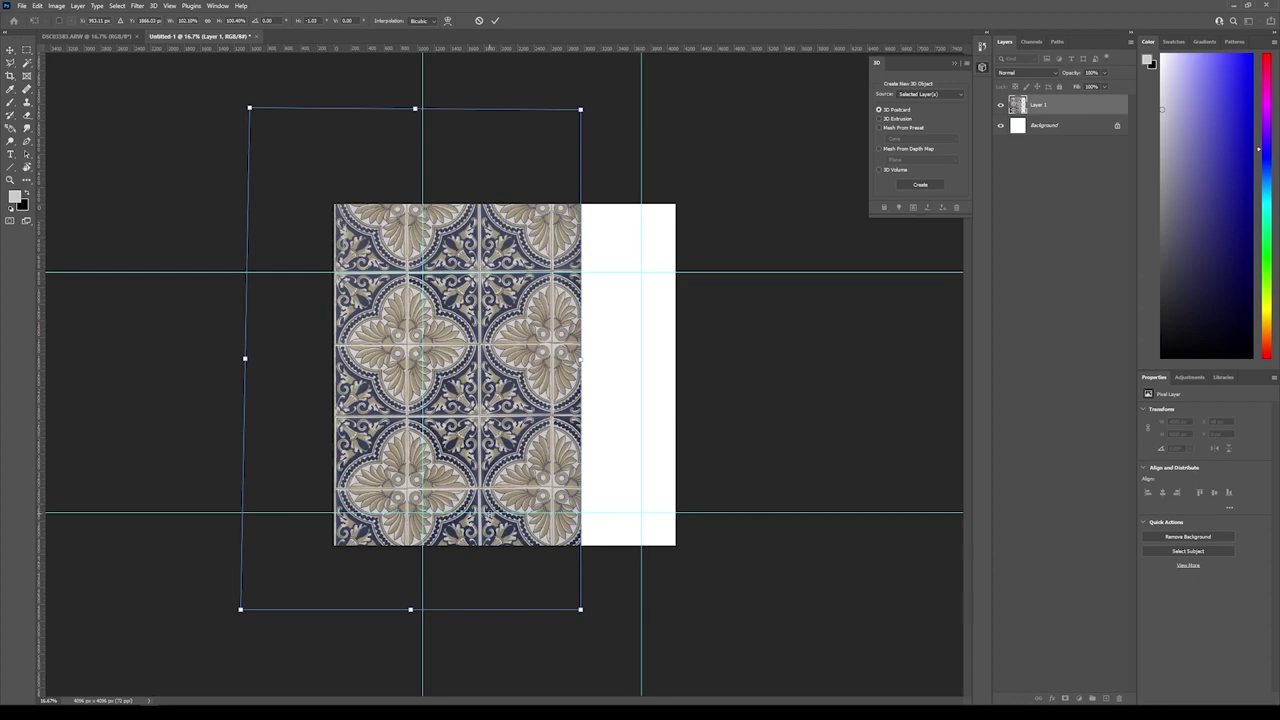
drag(490, 513, 490, 489)
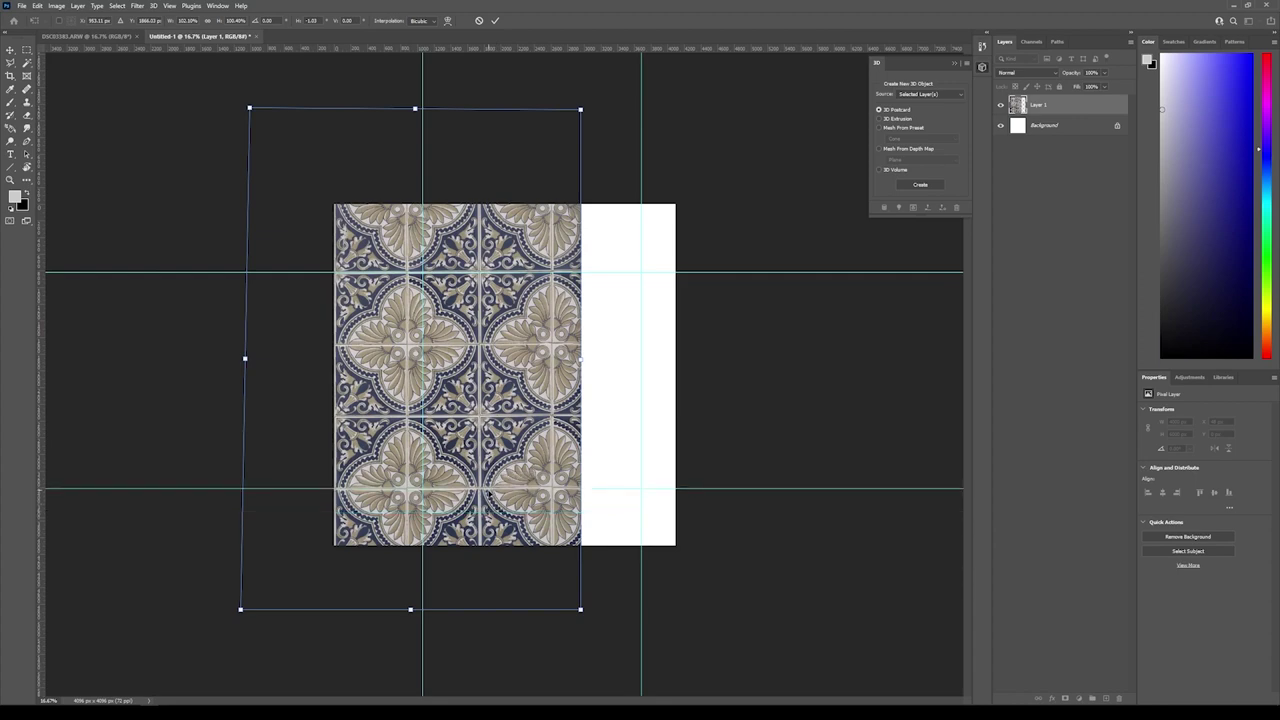
Fine-tune the tile photo's rotation, commit the transform and hide the guides.
scroll(561, 268, up, 3)
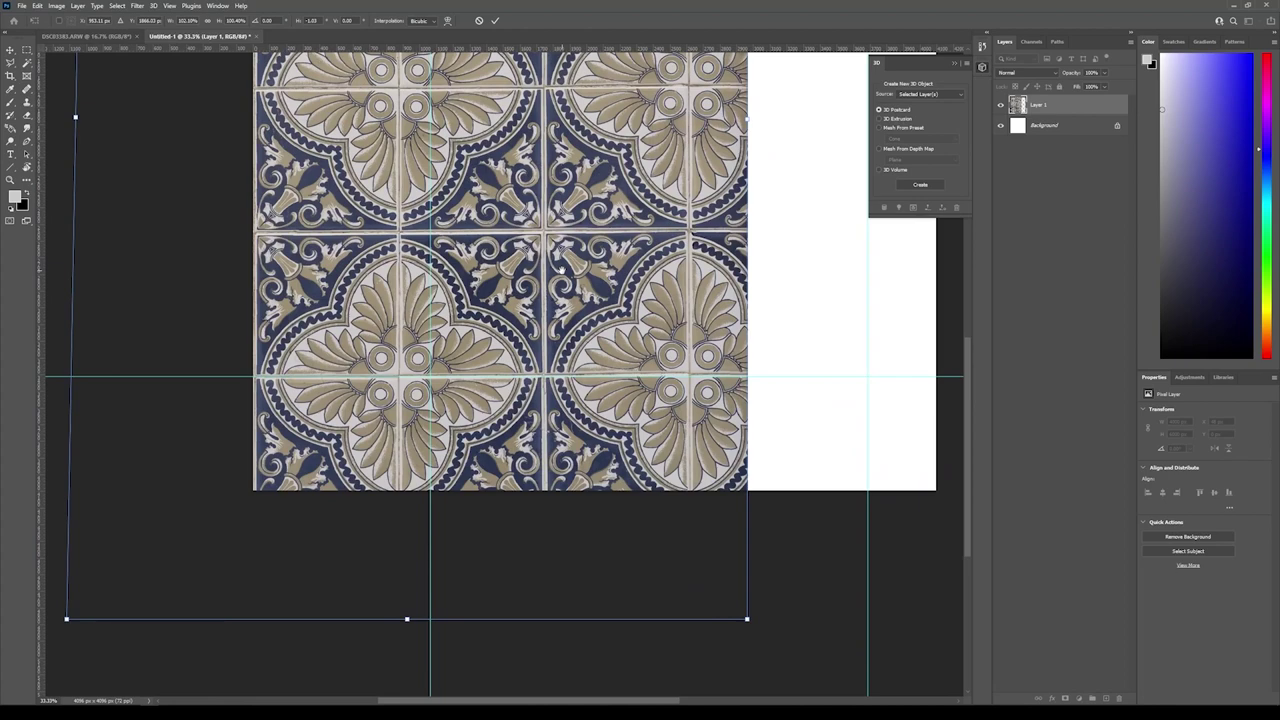
scroll(563, 270, down, 1)
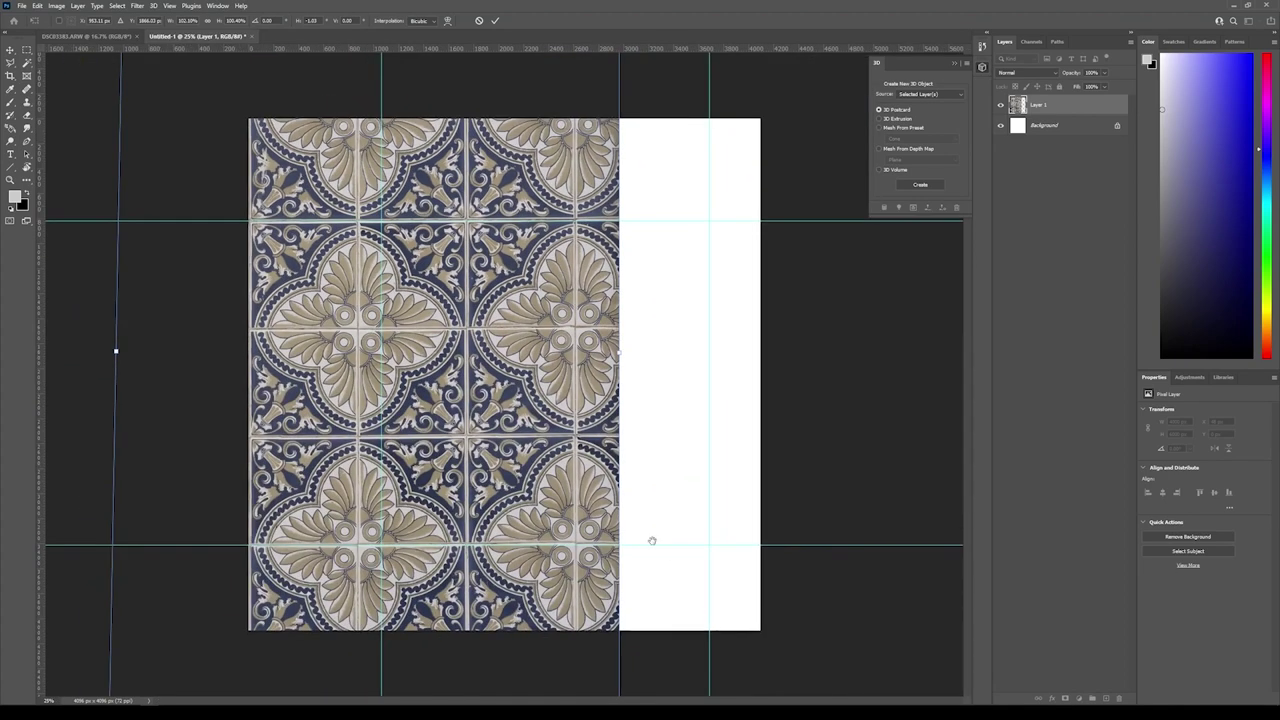
scroll(619, 452, down, 1)
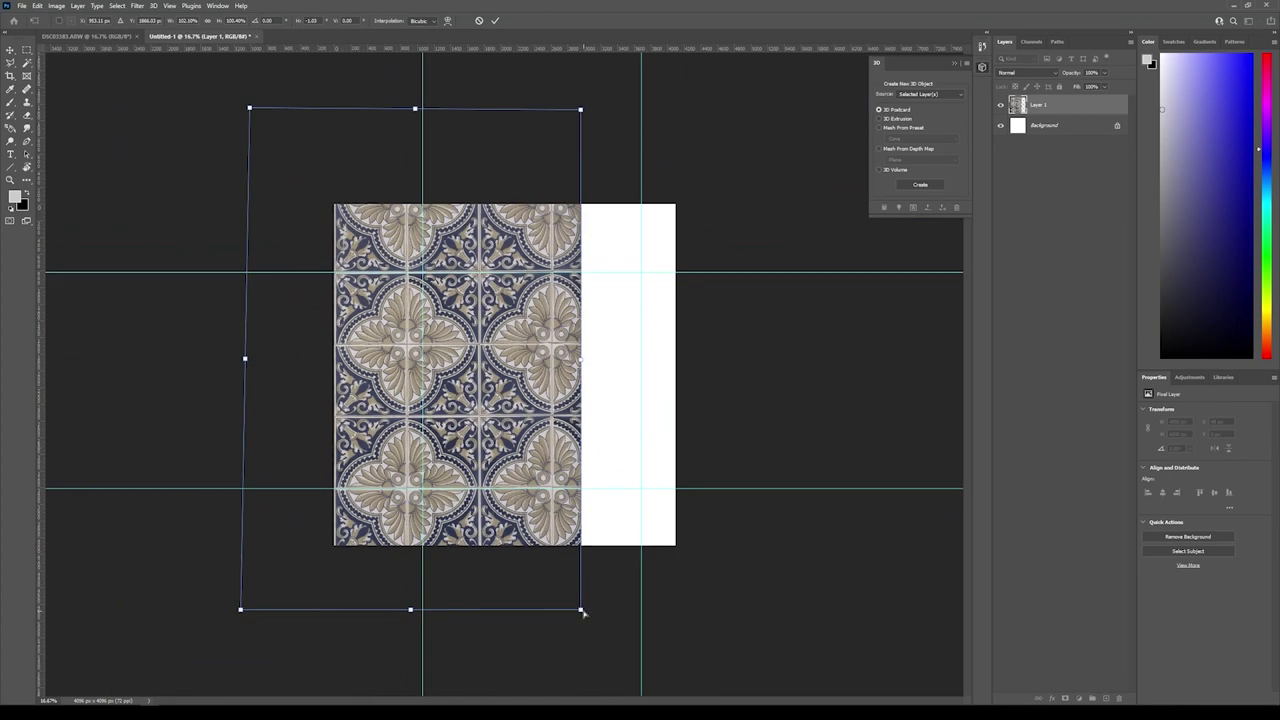
drag(580, 613, 581, 615)
key(Return)
key(ctrl+semicolon)
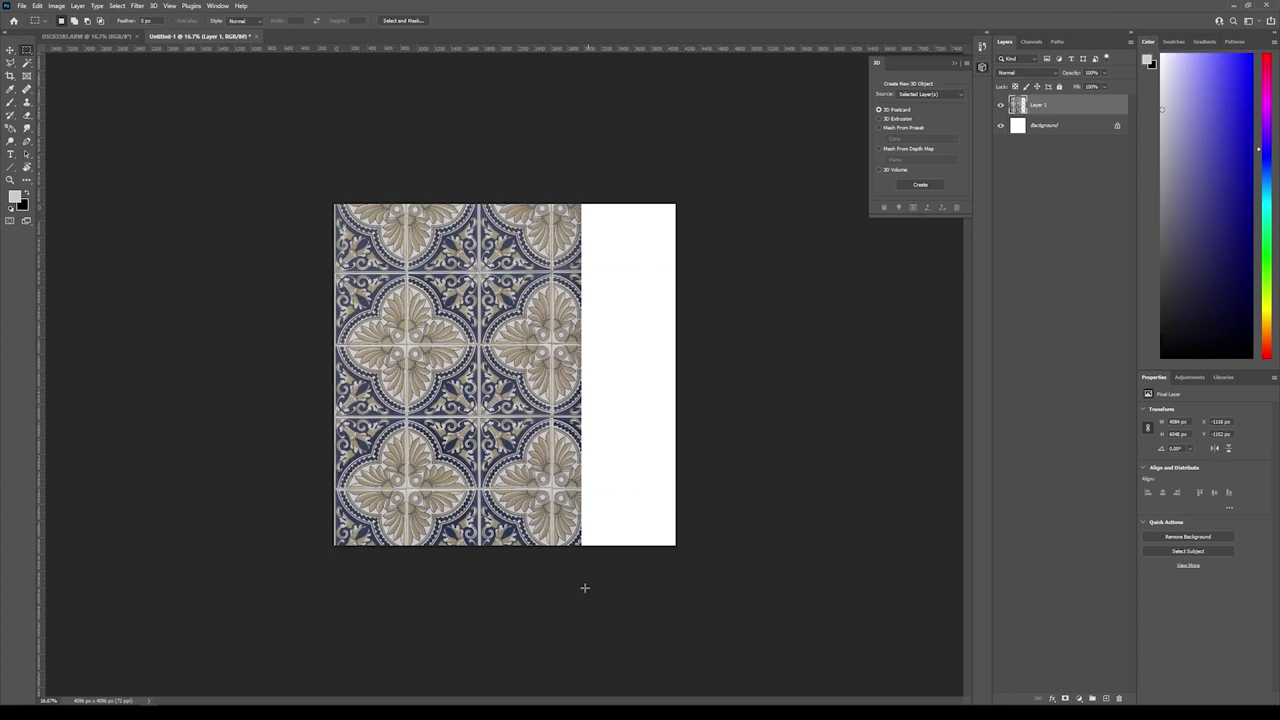
Move the tile photo down about 62 px and scale it up to fill the canvas.
key(v)
drag(452, 285, 445, 380)
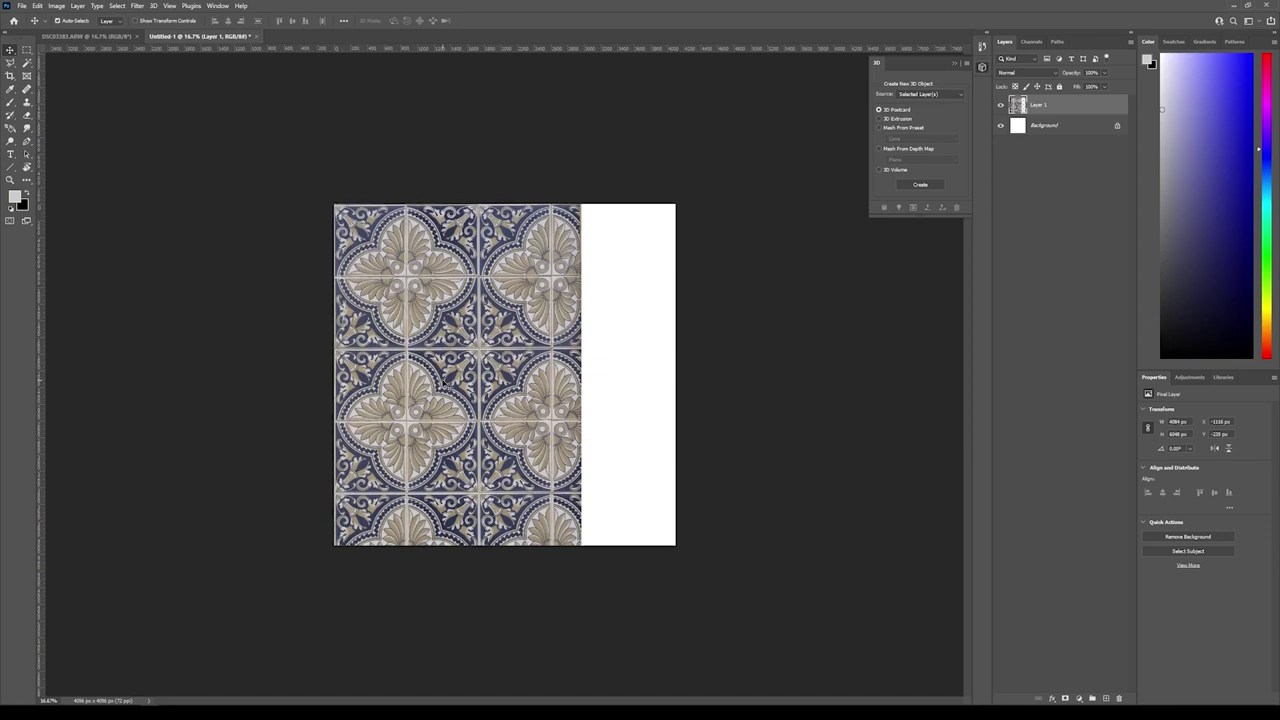
key(ctrl+t)
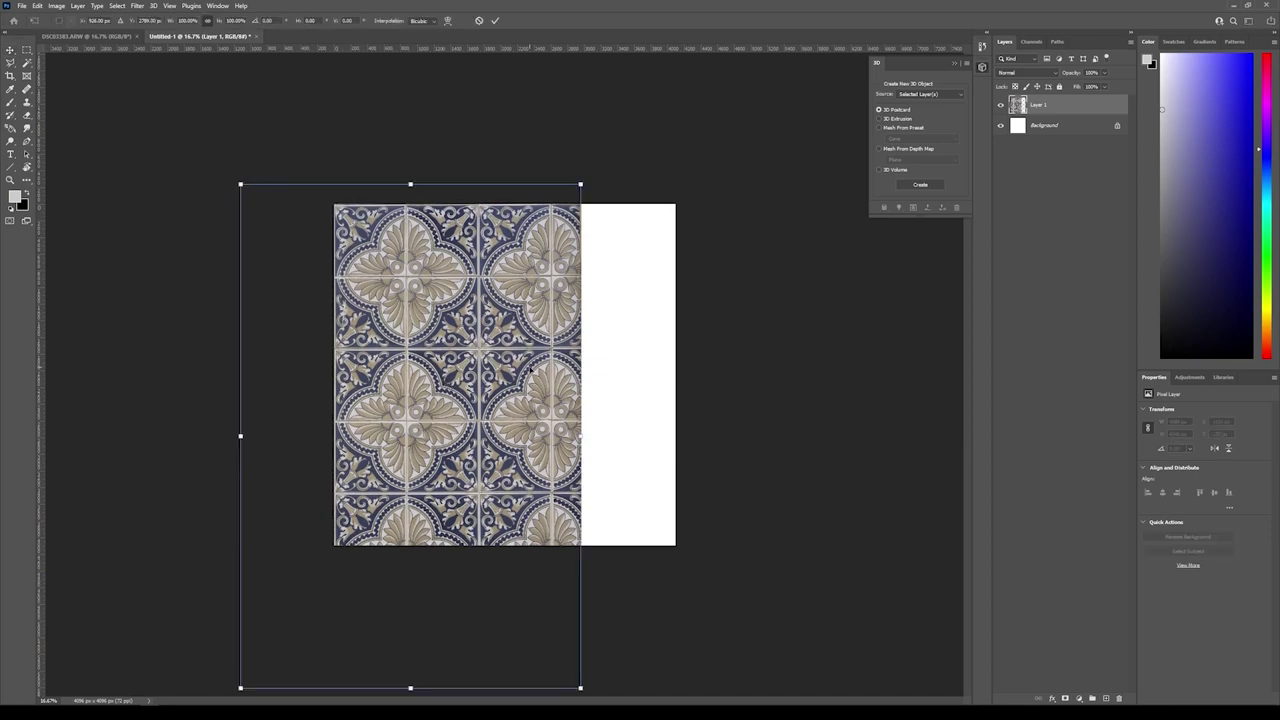
key(ctrl+minus)
drag(558, 613, 624, 671)
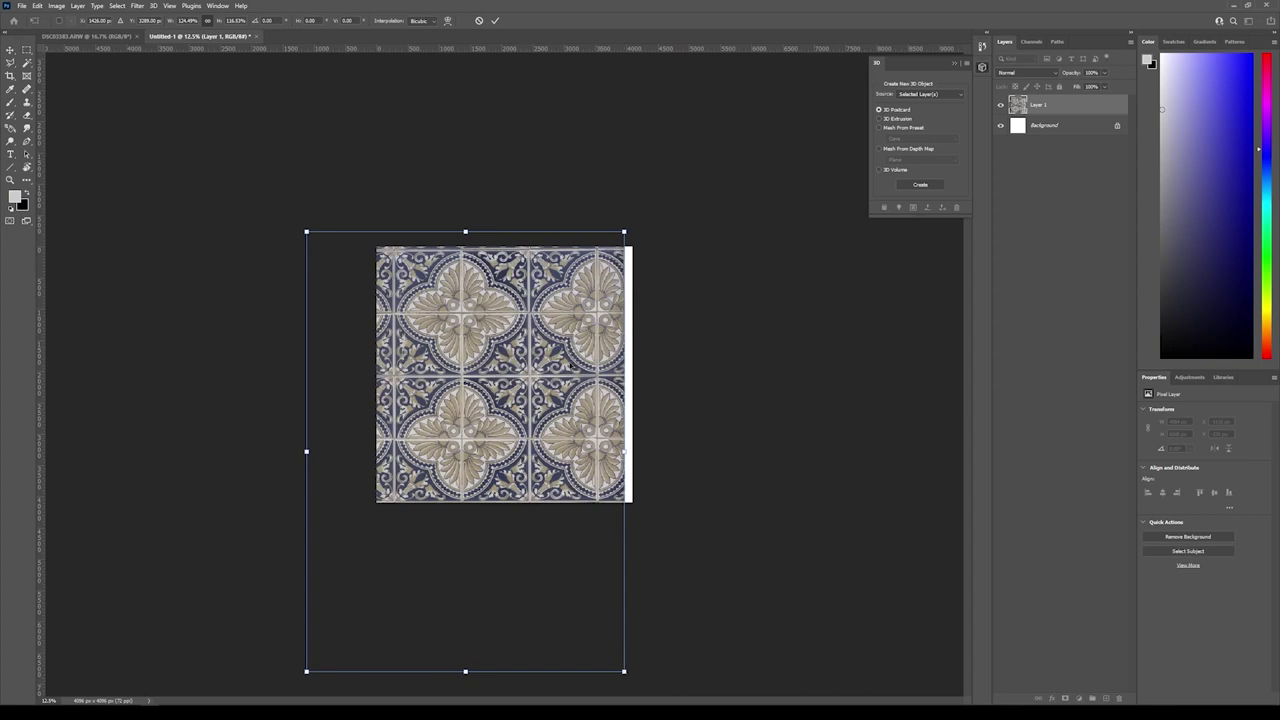
mouse_move(306, 232)
mouse_down()
mouse_move(289, 217)
mouse_move(356, 219)
mouse_move(310, 210)
mouse_move(303, 227)
mouse_up()
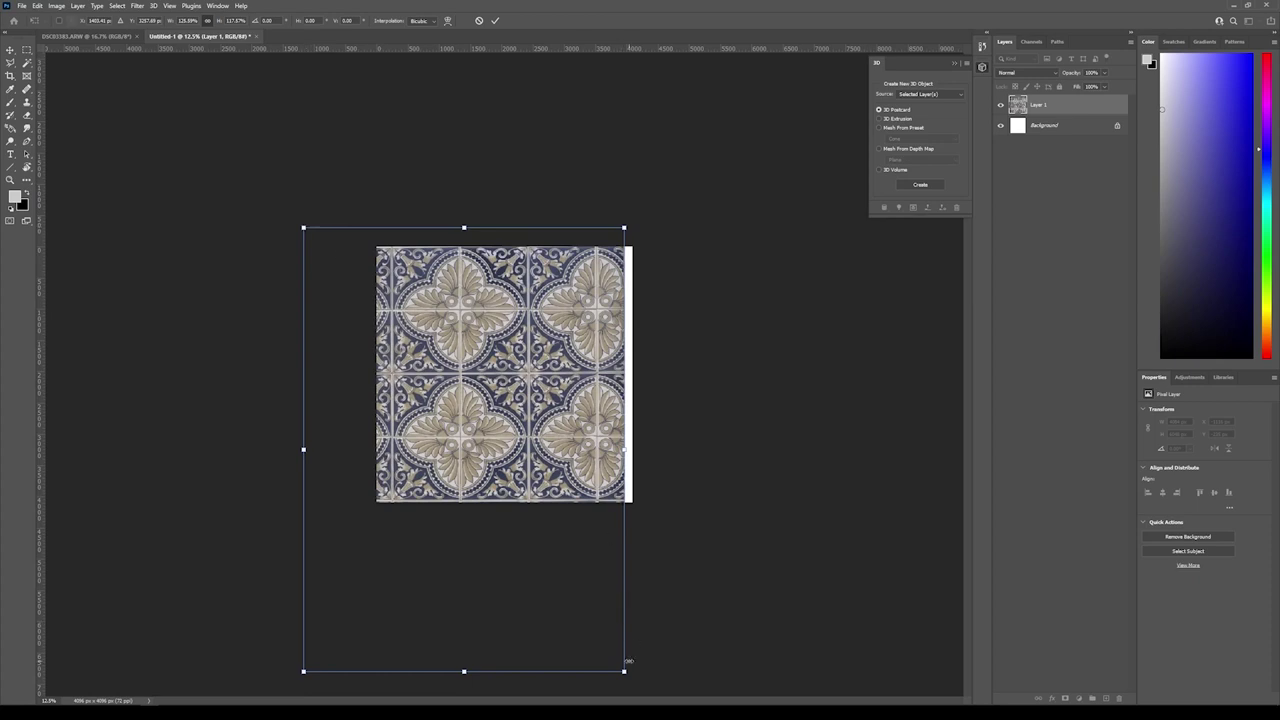
drag(625, 673, 627, 675)
drag(626, 227, 624, 229)
Distort the top-left corner to square the tiles and apply the transform.
right_click(413, 266)
click(435, 313)
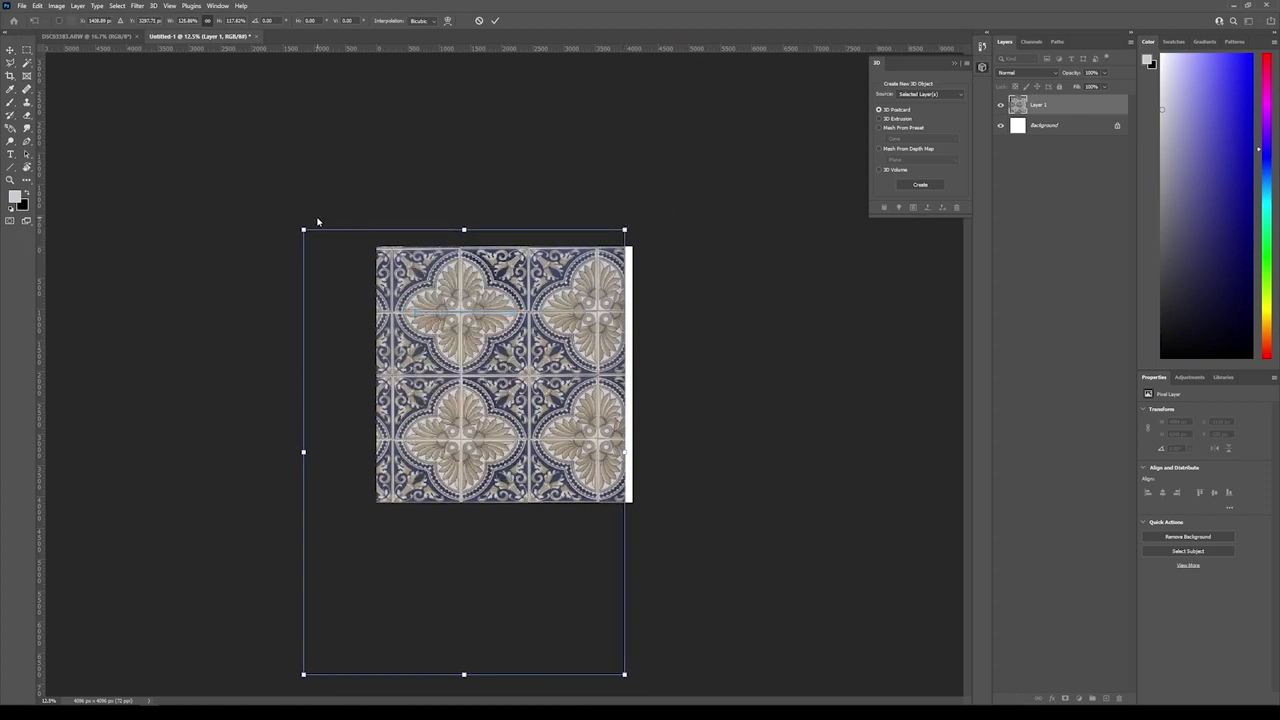
drag(304, 230, 304, 227)
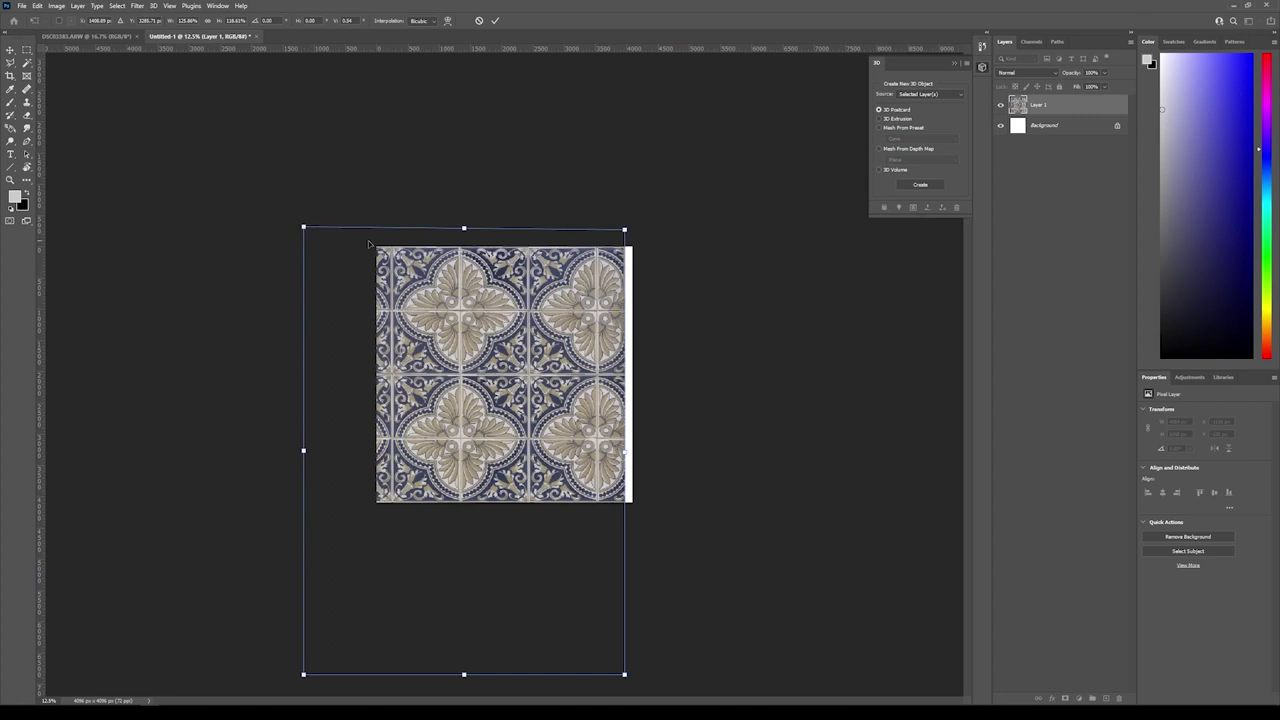
key(Return)
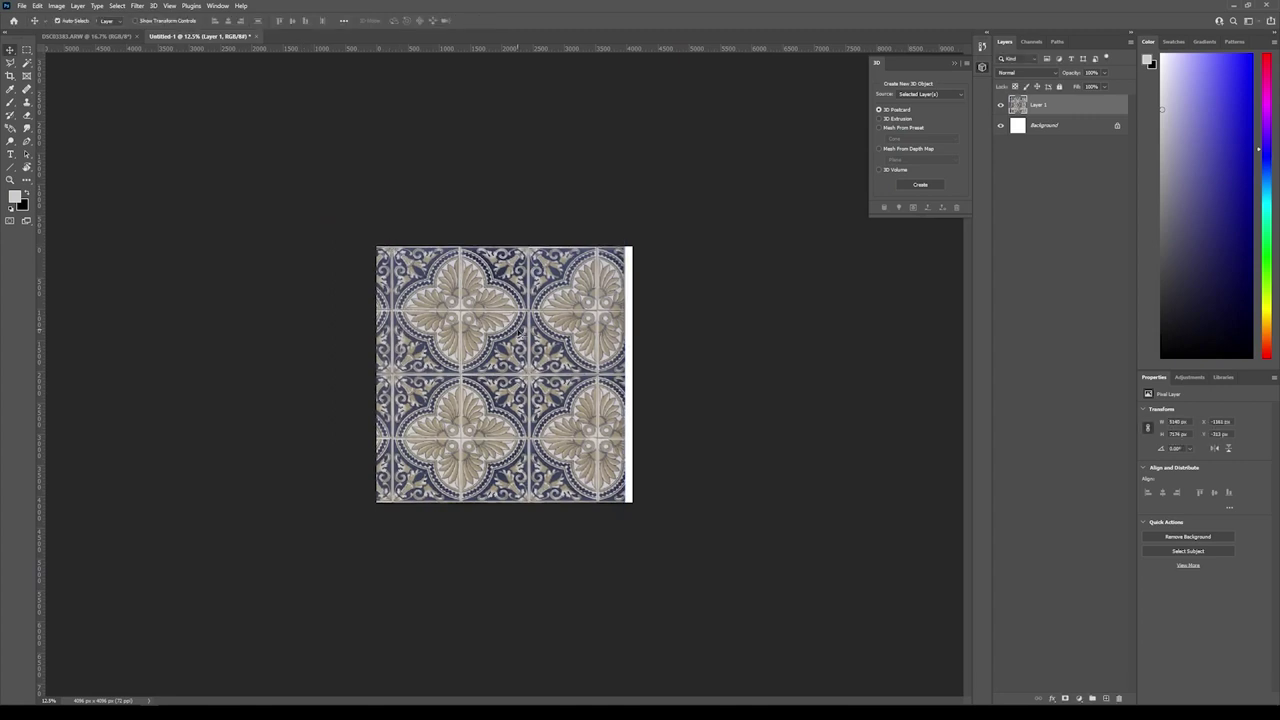
Reposition the tile photo horizontally to align seams, leaving a white strip at the right.
drag(453, 336, 545, 316)
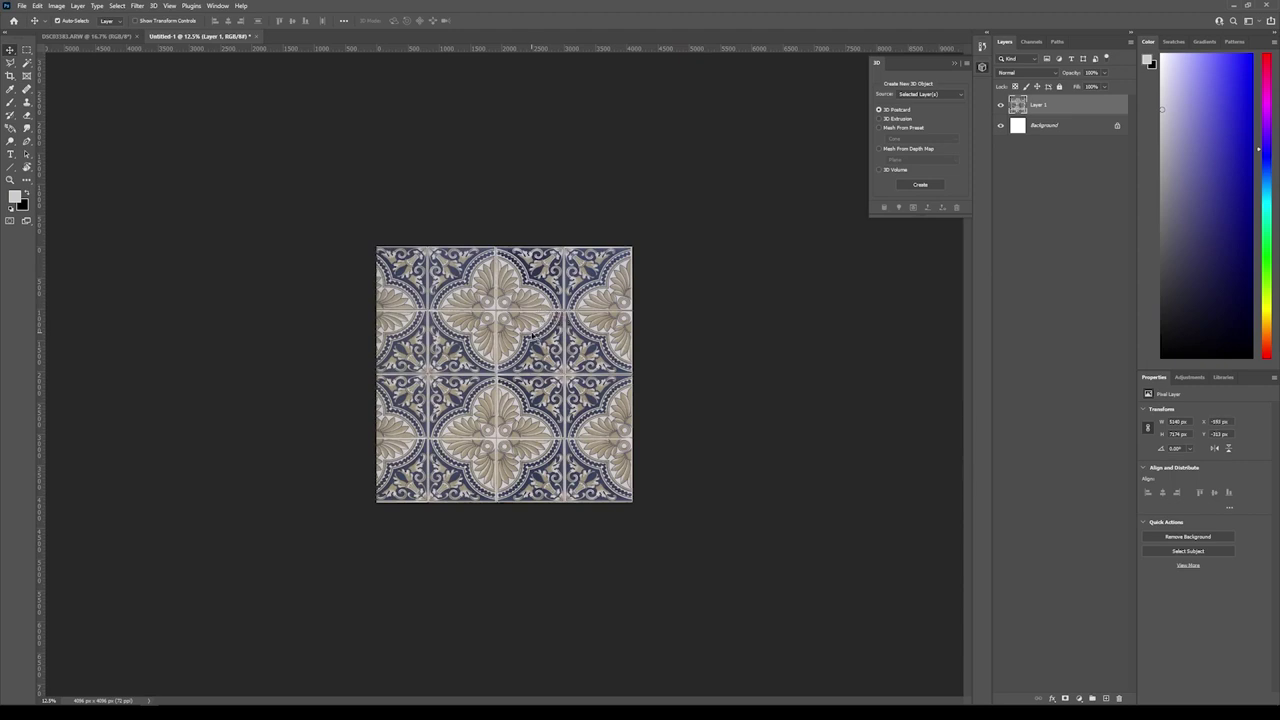
mouse_move(442, 320)
mouse_down()
mouse_move(468, 314)
mouse_move(460, 304)
mouse_up()
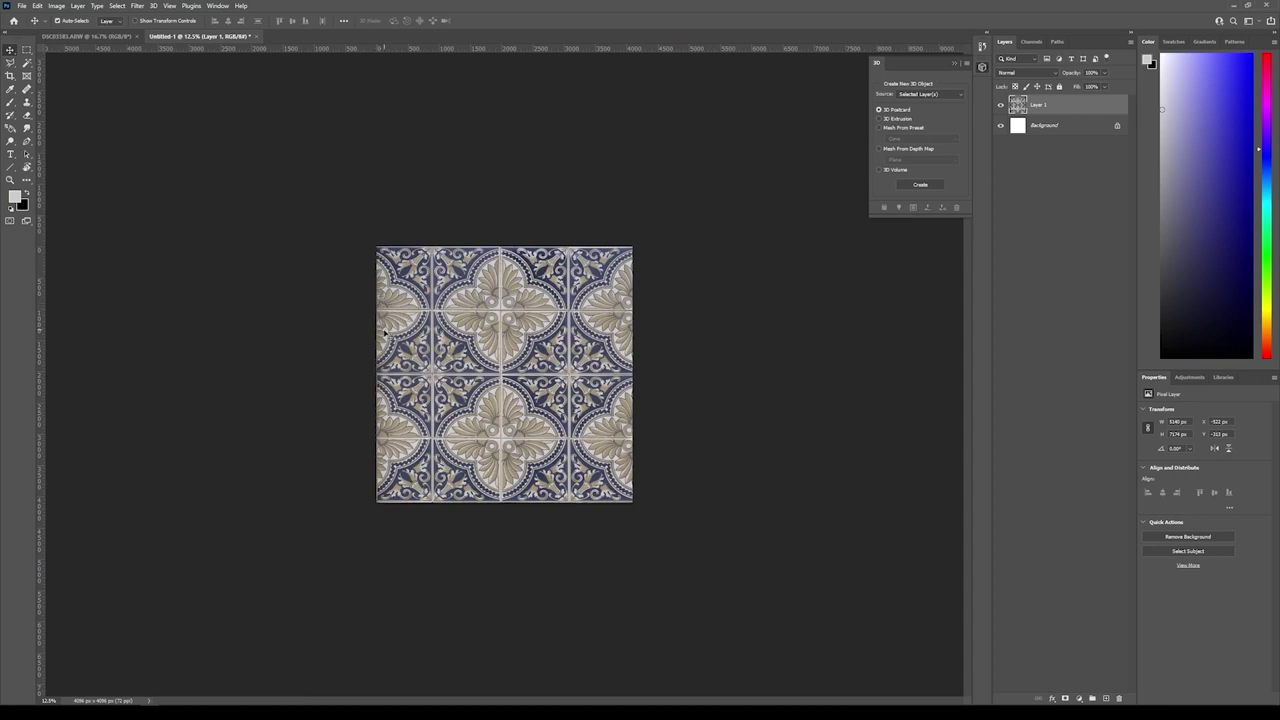
drag(440, 322, 452, 322)
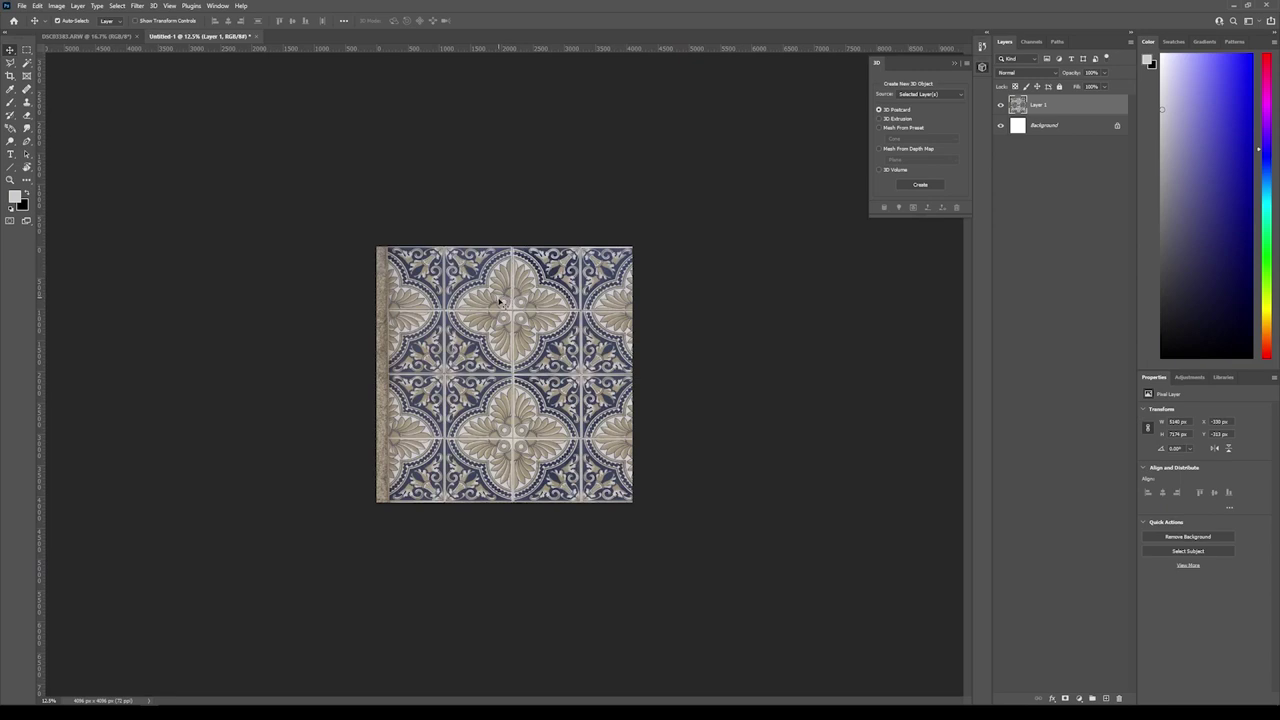
drag(498, 332, 469, 312)
mouse_move(618, 318)
mouse_down()
mouse_move(555, 300)
mouse_move(606, 300)
mouse_up()
drag(549, 339, 517, 322)
key(shift+Left)
key(shift+Left)
key(shift+Left)
key(shift+Left)
key(shift+Left)
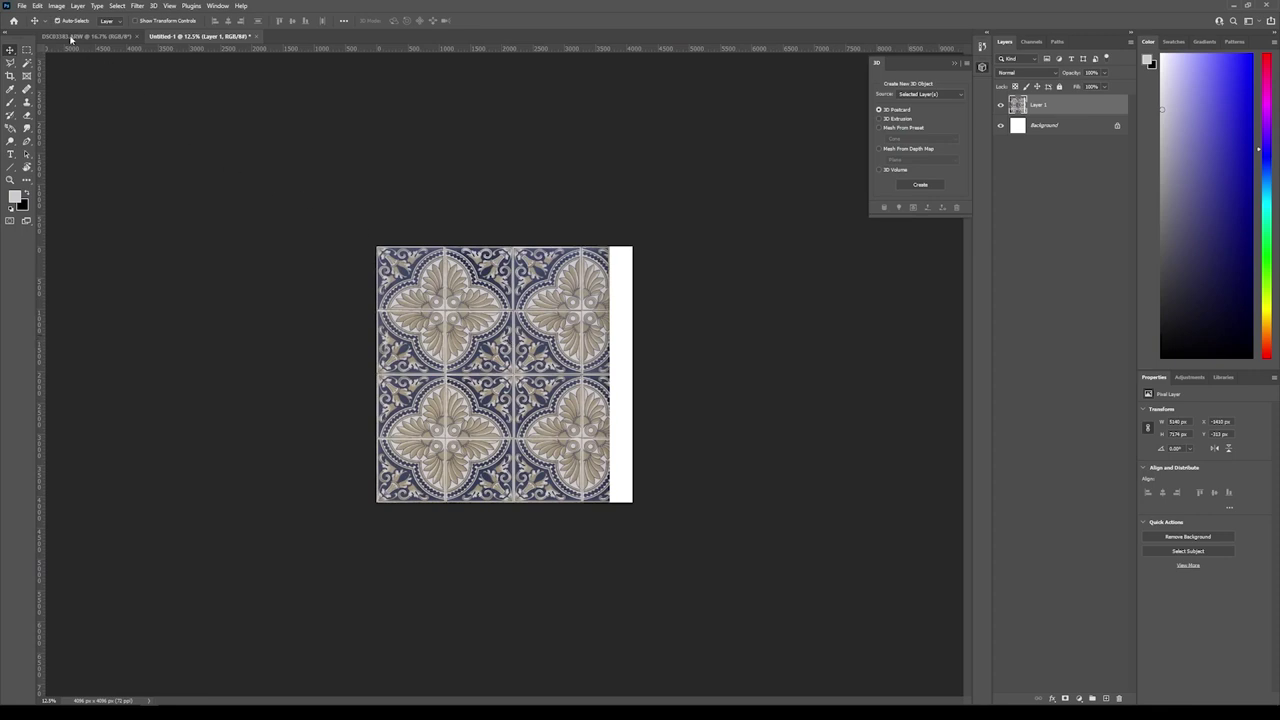
click(27, 49)
Select one tile column along its seams with the Polygonal Lasso.
click(10, 62)
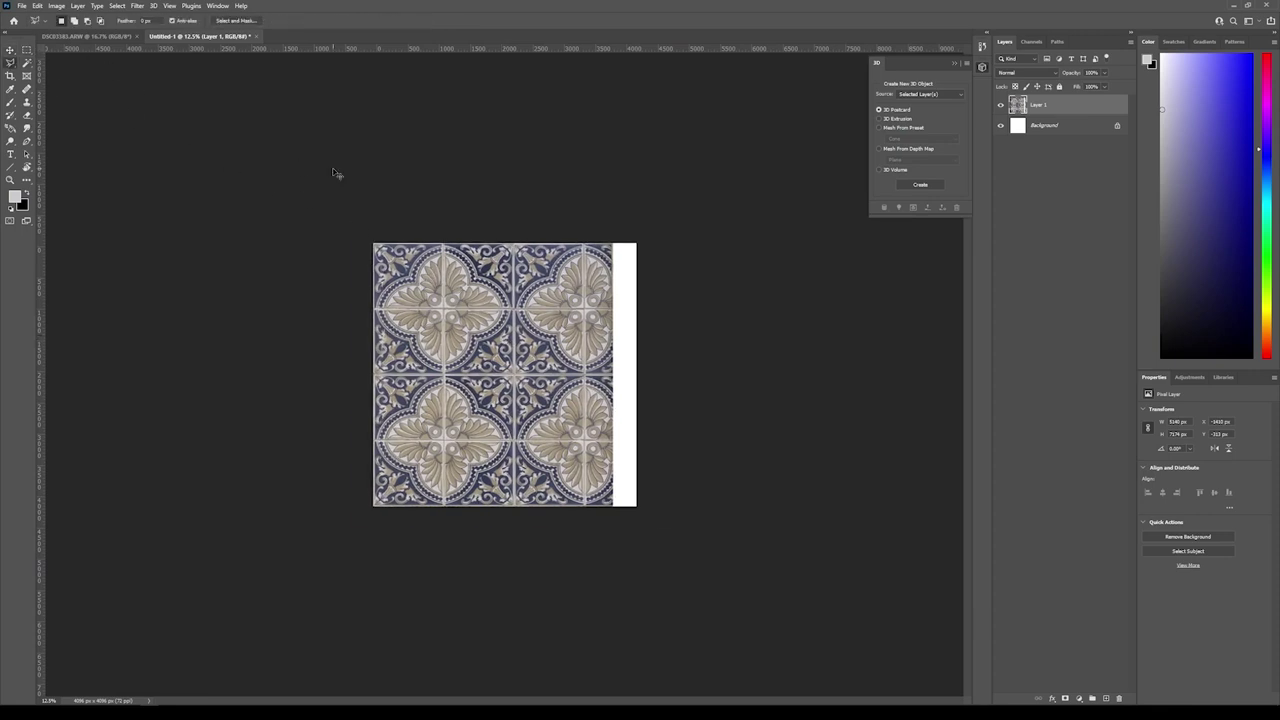
key(ctrl+equal)
mouse_move(427, 204)
mouse_down()
mouse_move(448, 458)
mouse_move(430, 606)
mouse_up()
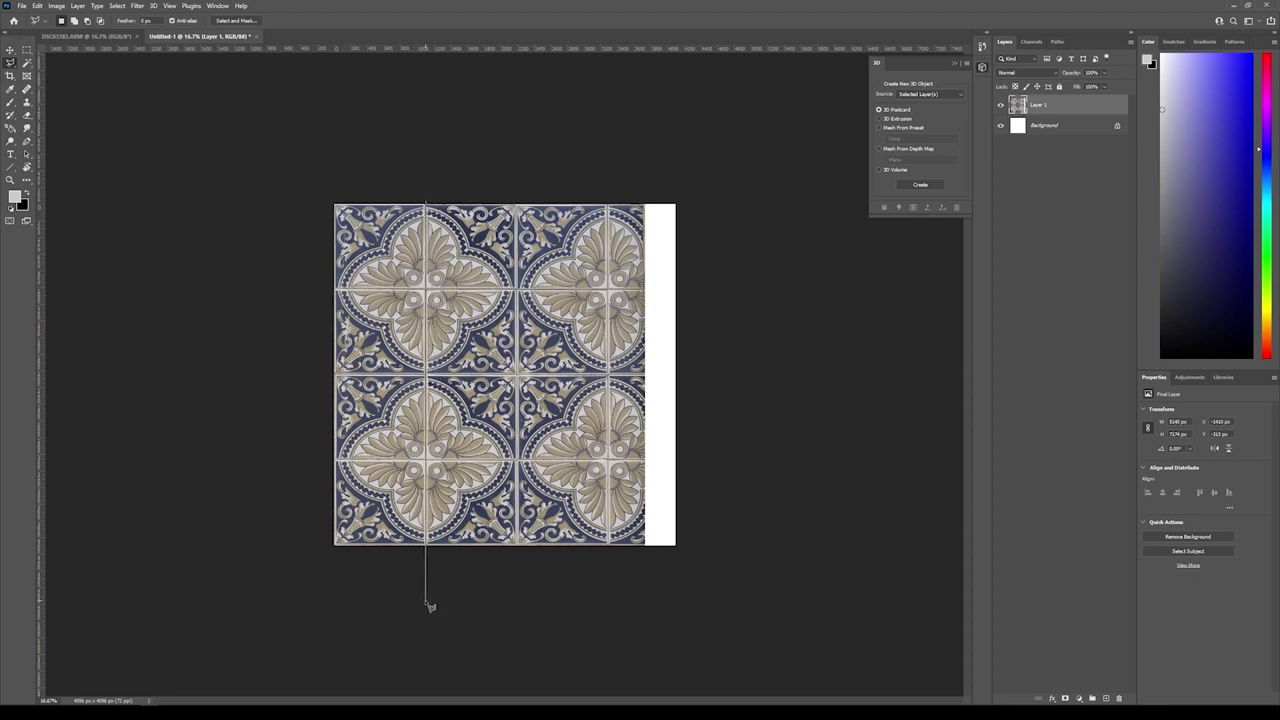
key(ctrl+plus)
mouse_move(390, 655)
mouse_down()
mouse_move(389, 671)
mouse_move(386, 651)
mouse_up()
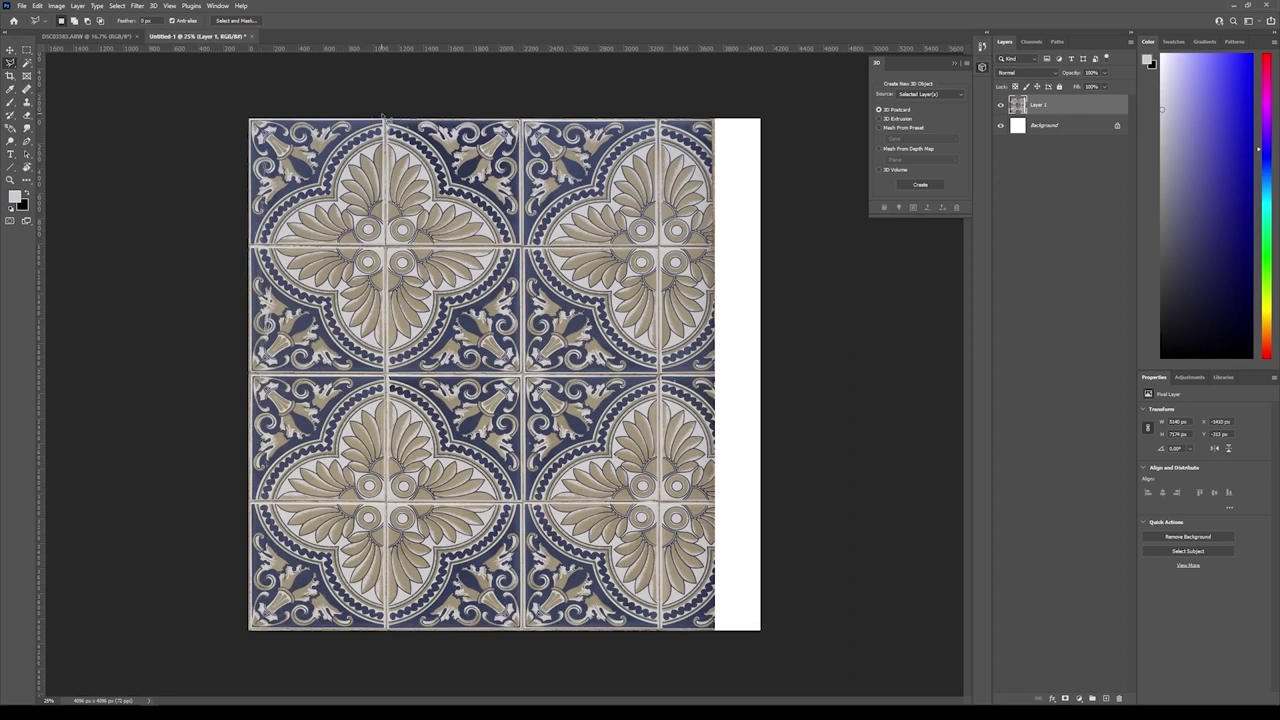
drag(385, 118, 388, 696)
click(522, 630)
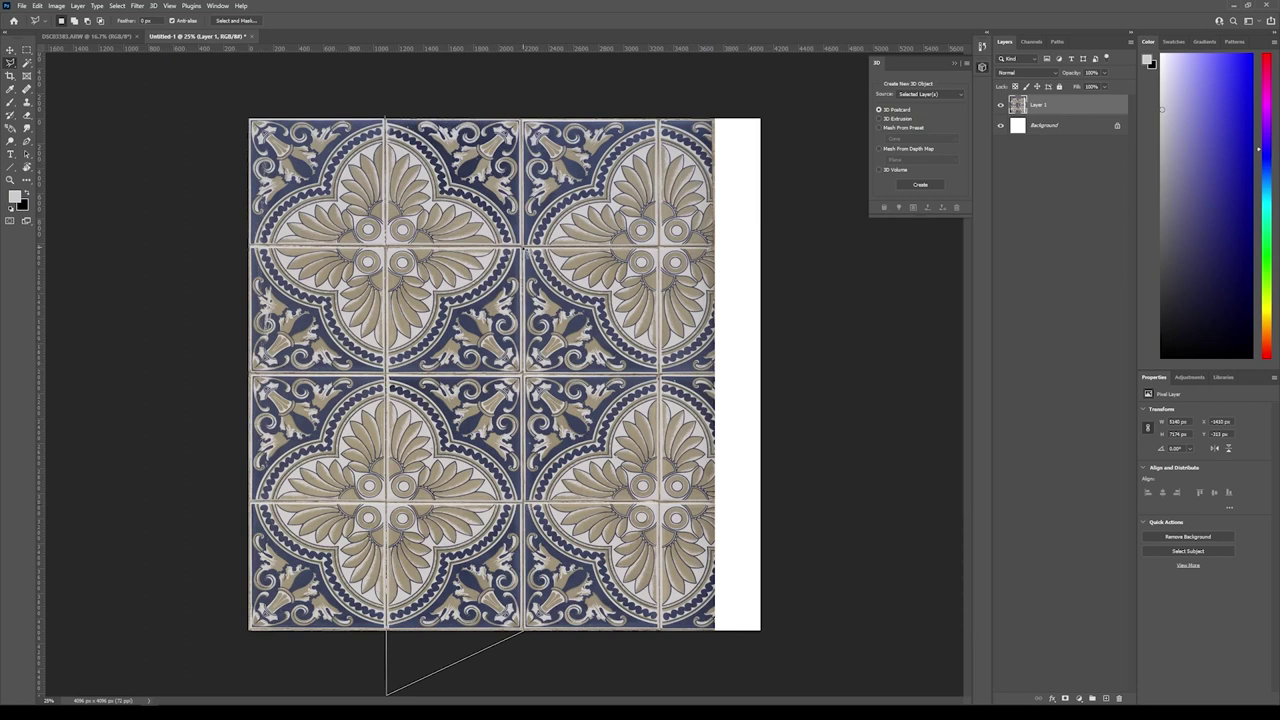
click(522, 116)
double_click(412, 113)
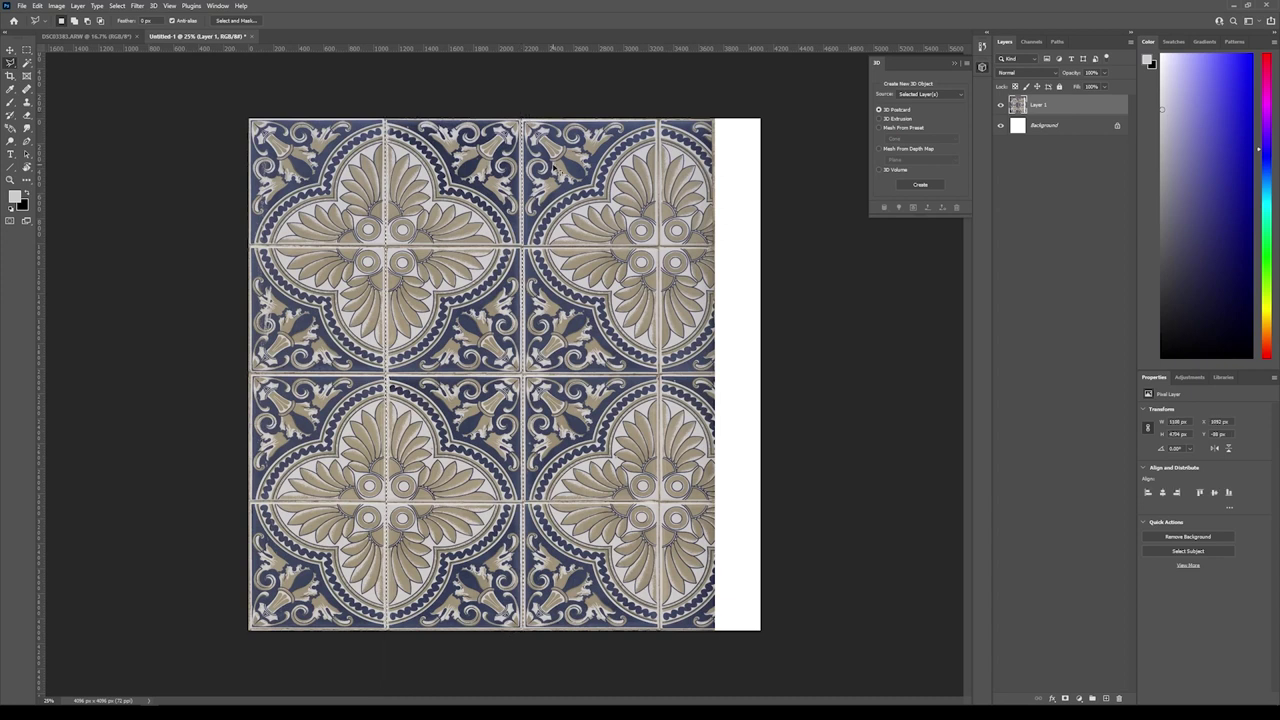
Copy the column to Layer 2 and drag it to the canvas's right edge.
key(ctrl+j)
key(v)
drag(460, 226, 742, 215)
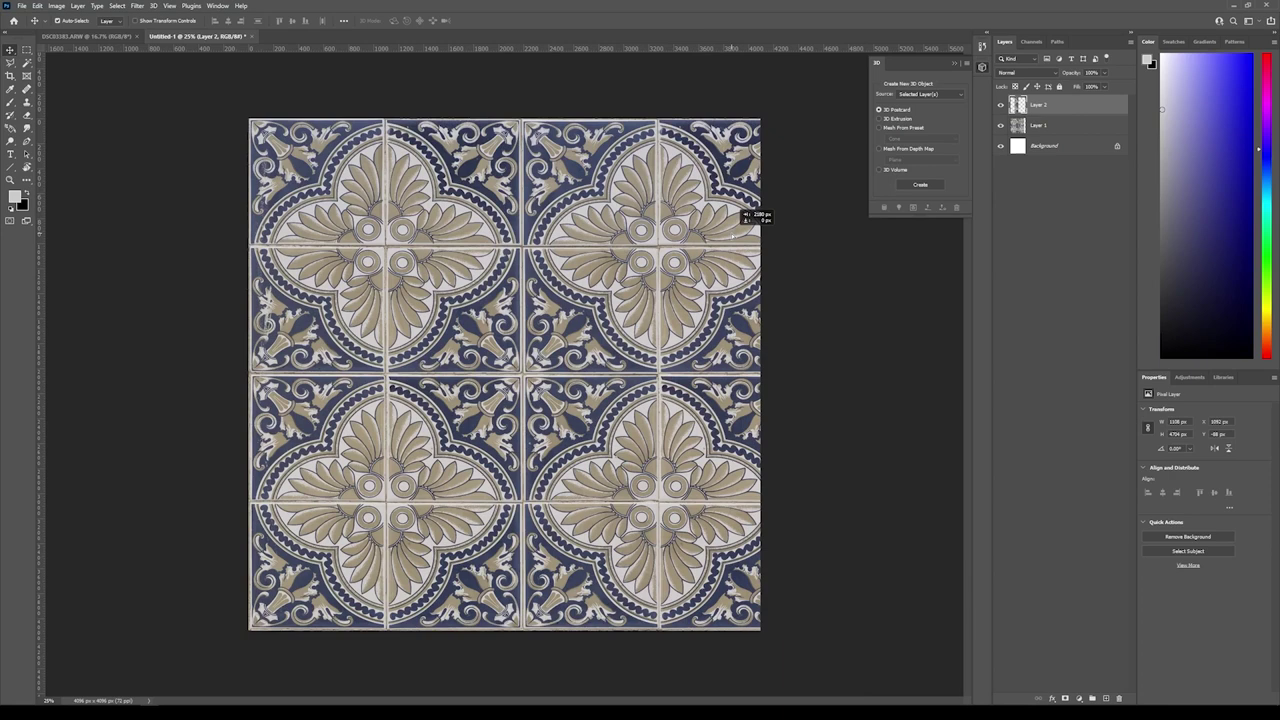
Nudge the copied column slightly right so it sits at the canvas's right edge.
drag(742, 215, 742, 216)
key(Right)
key(Right)
key(Right)
key(Right)
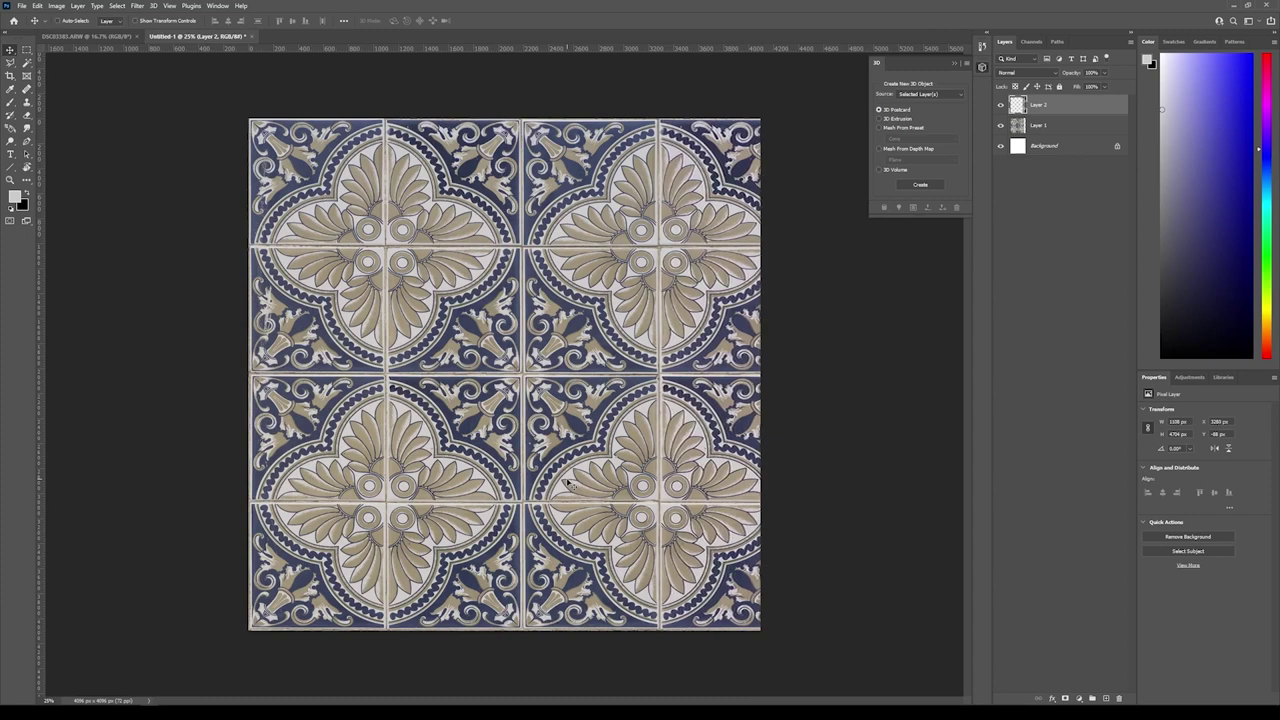
key(ctrl+minus)
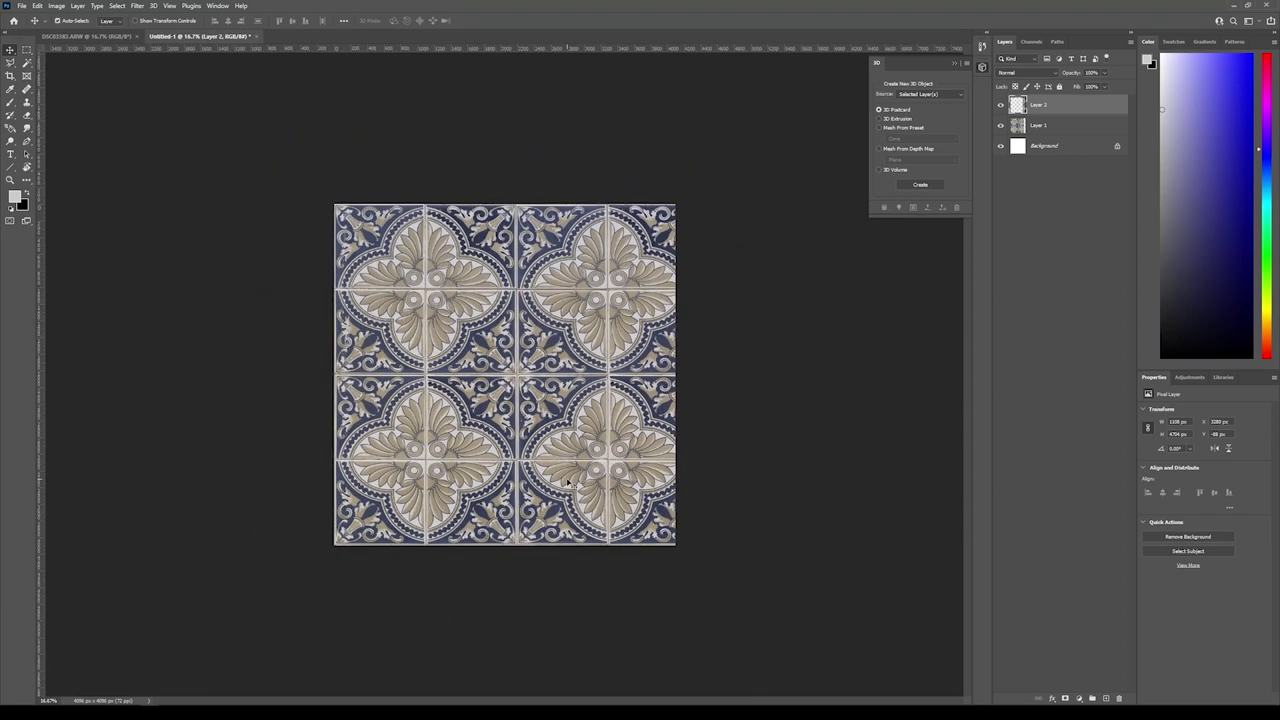
Merge Layer 1 and Layer 2 into a single Layer 2 and start Free Transform.
shift+click(1040, 128)
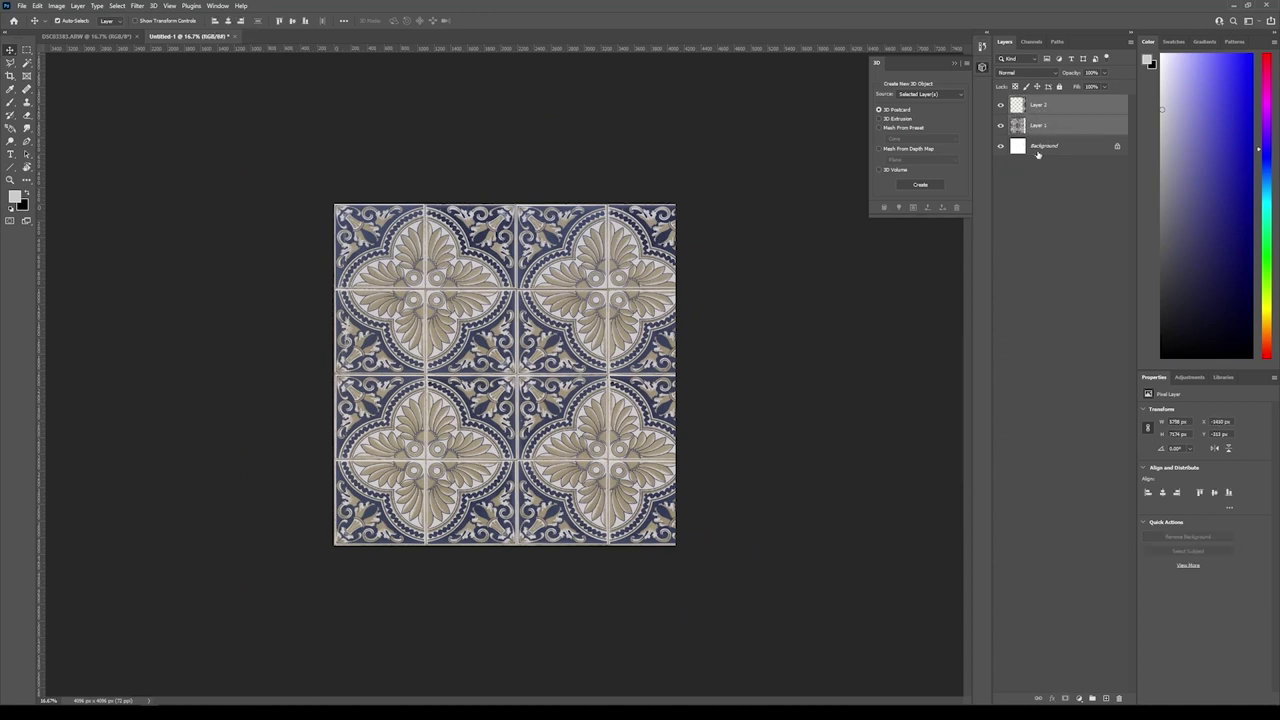
right_click(1044, 125)
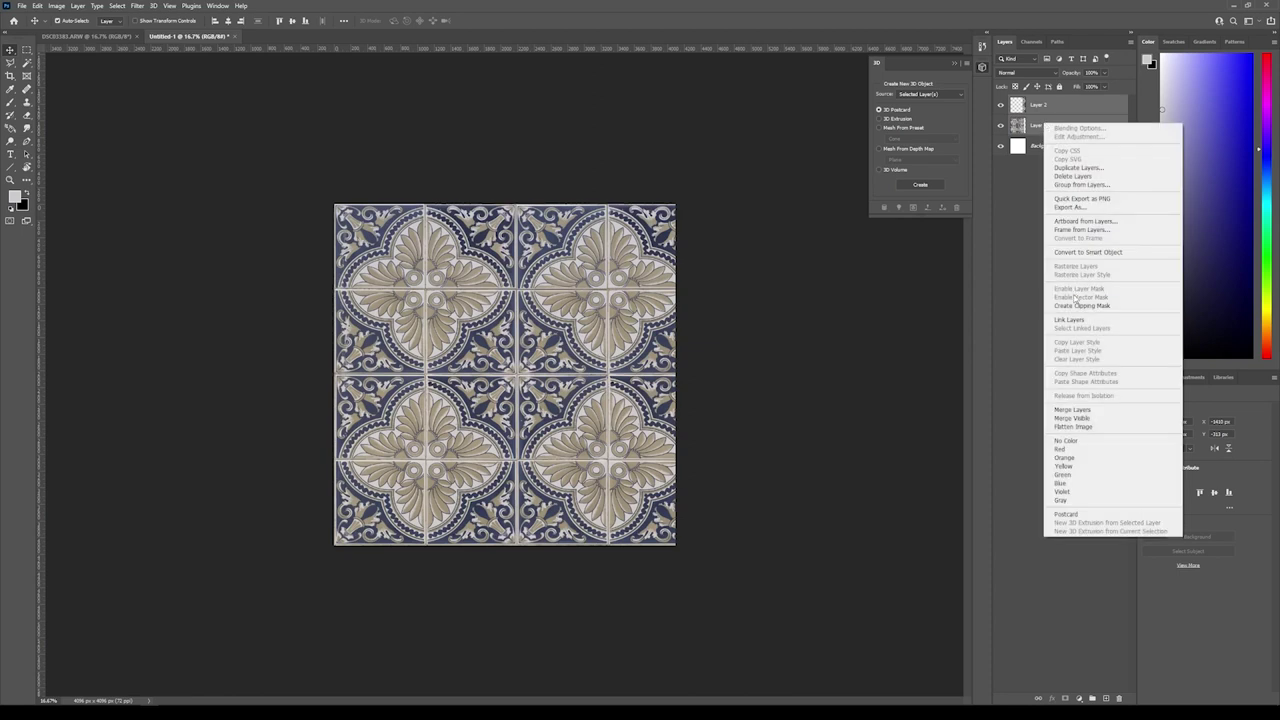
click(1084, 414)
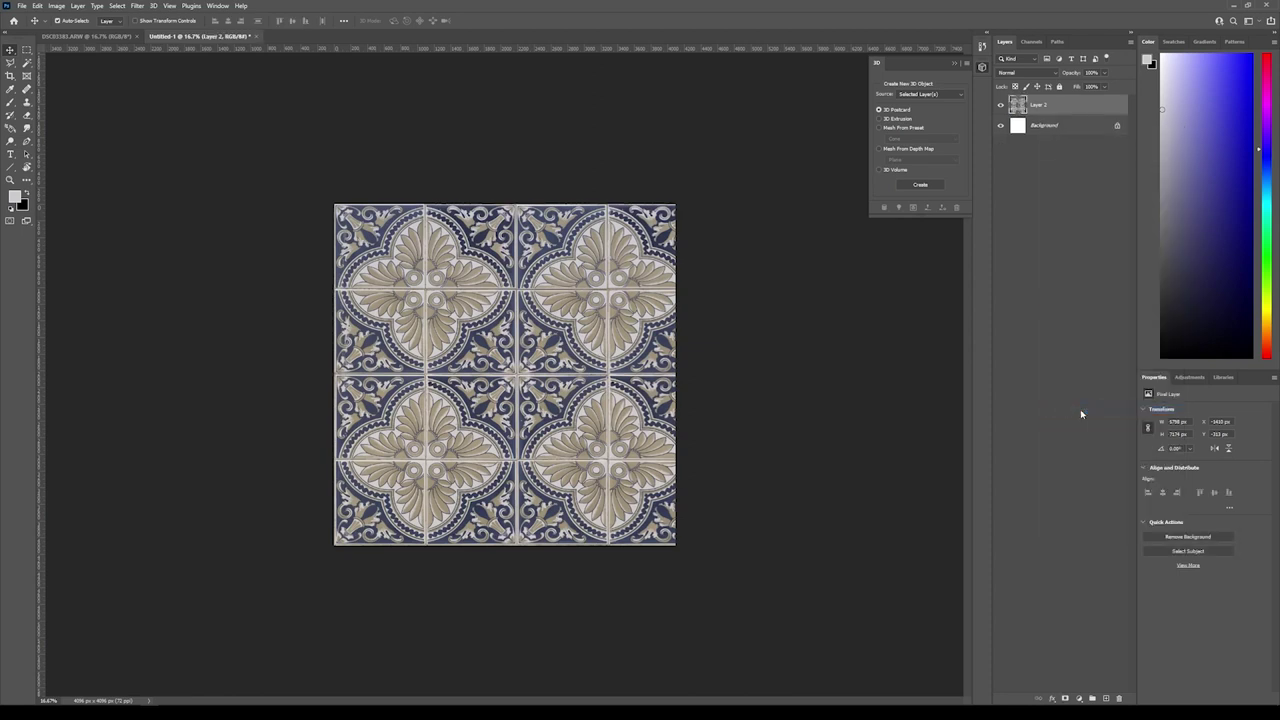
key(ctrl+t)
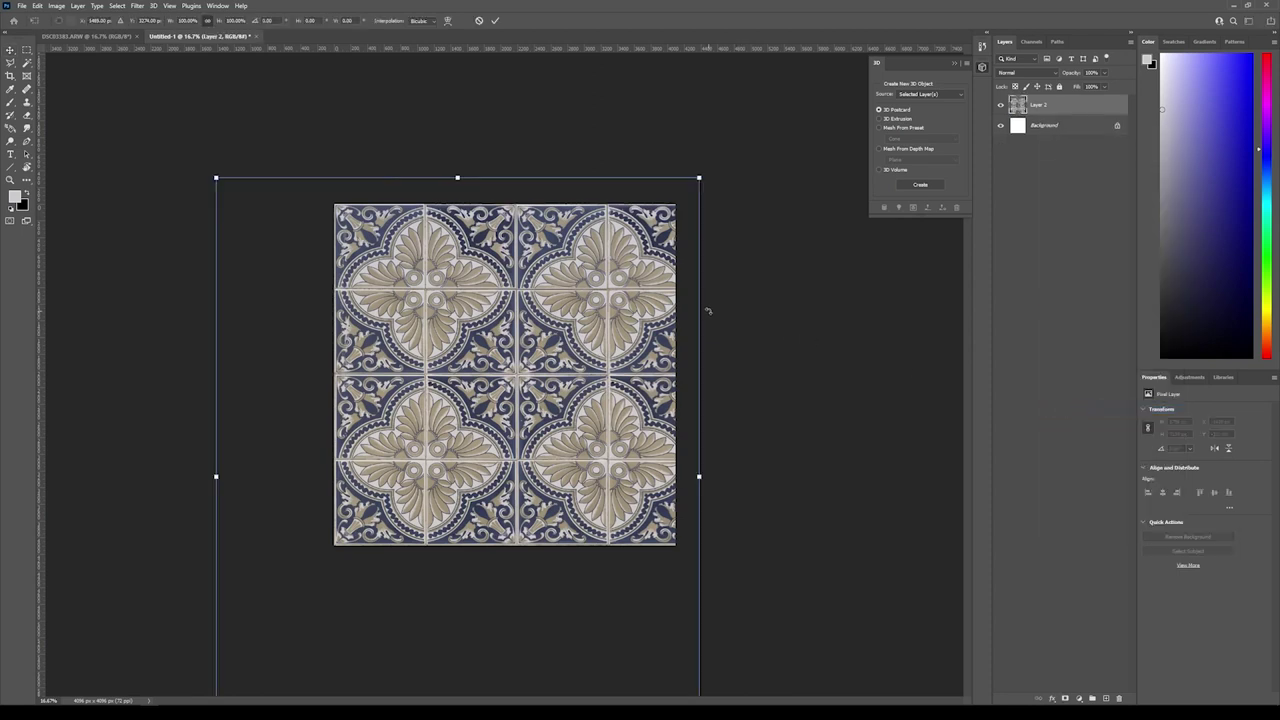
Narrow the merged tile layer from its right side and apply the width change.
key(Return)
key(ctrl+minus)
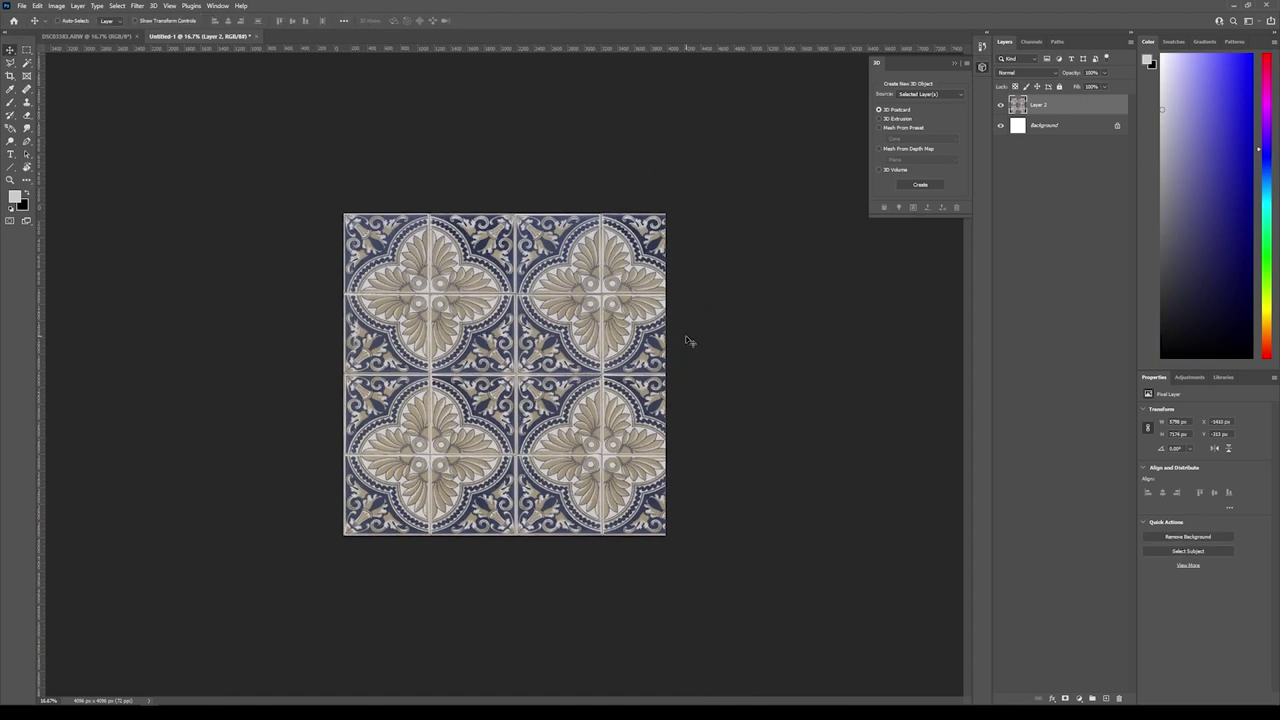
key(ctrl+t)
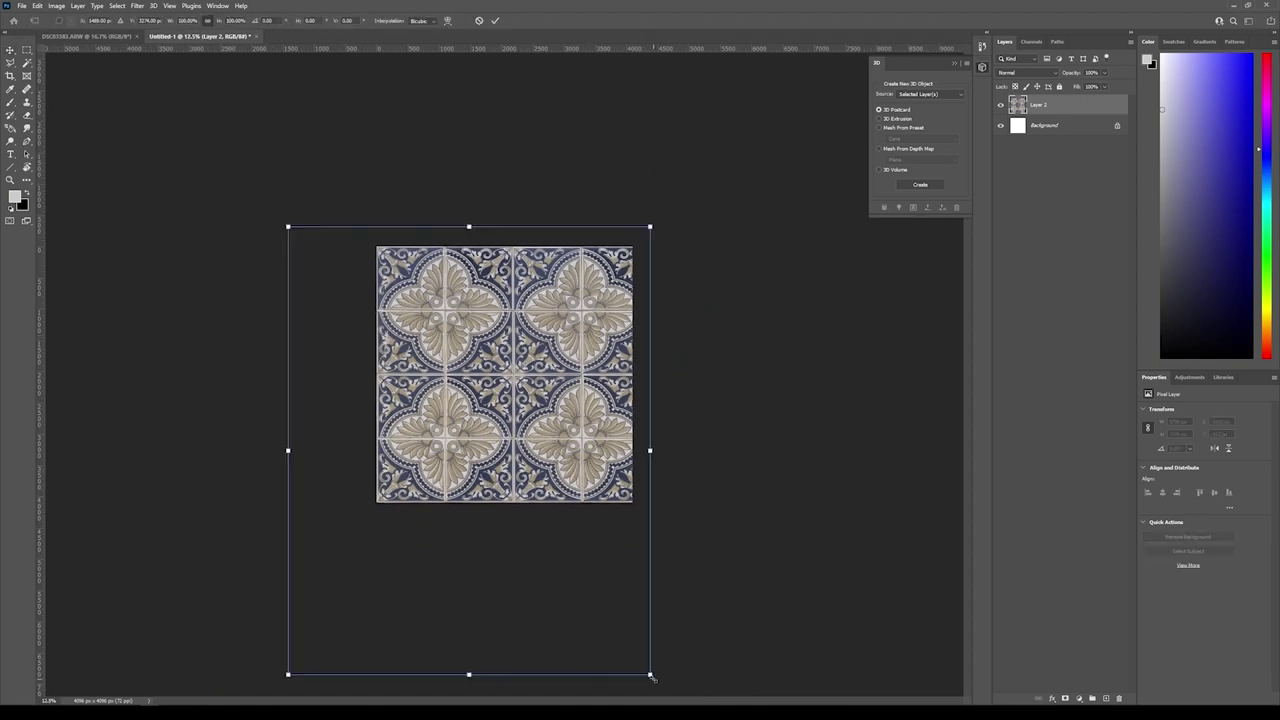
click(651, 450)
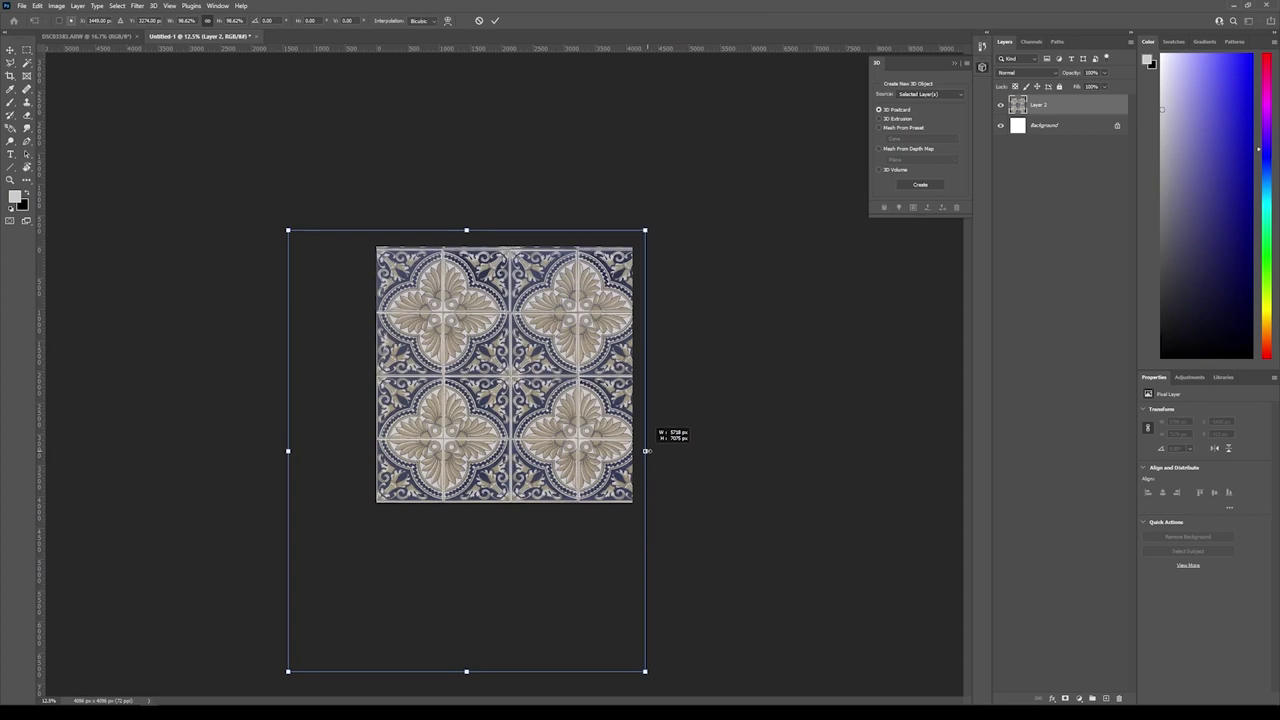
drag(651, 450, 634, 452)
key(Return)
Pull the top-right corner in Perspective transform mode to straighten the tiles.
key(ctrl+plus)
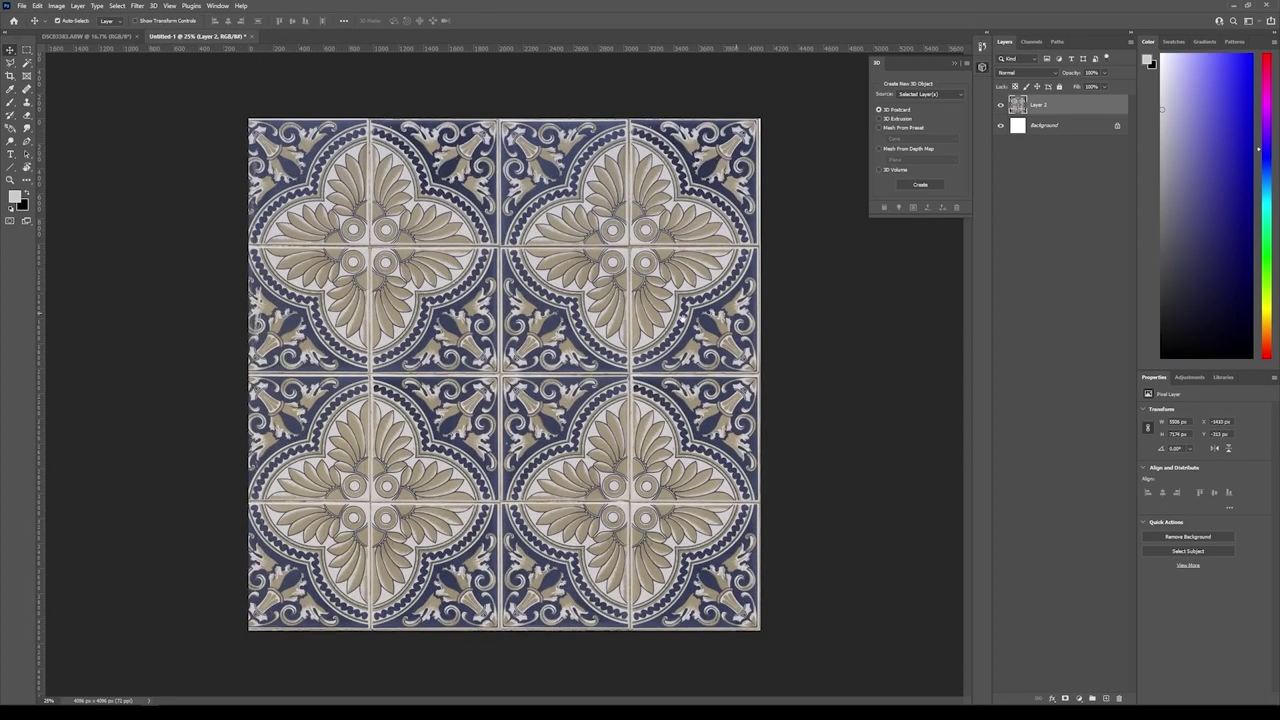
key(ctrl+plus)
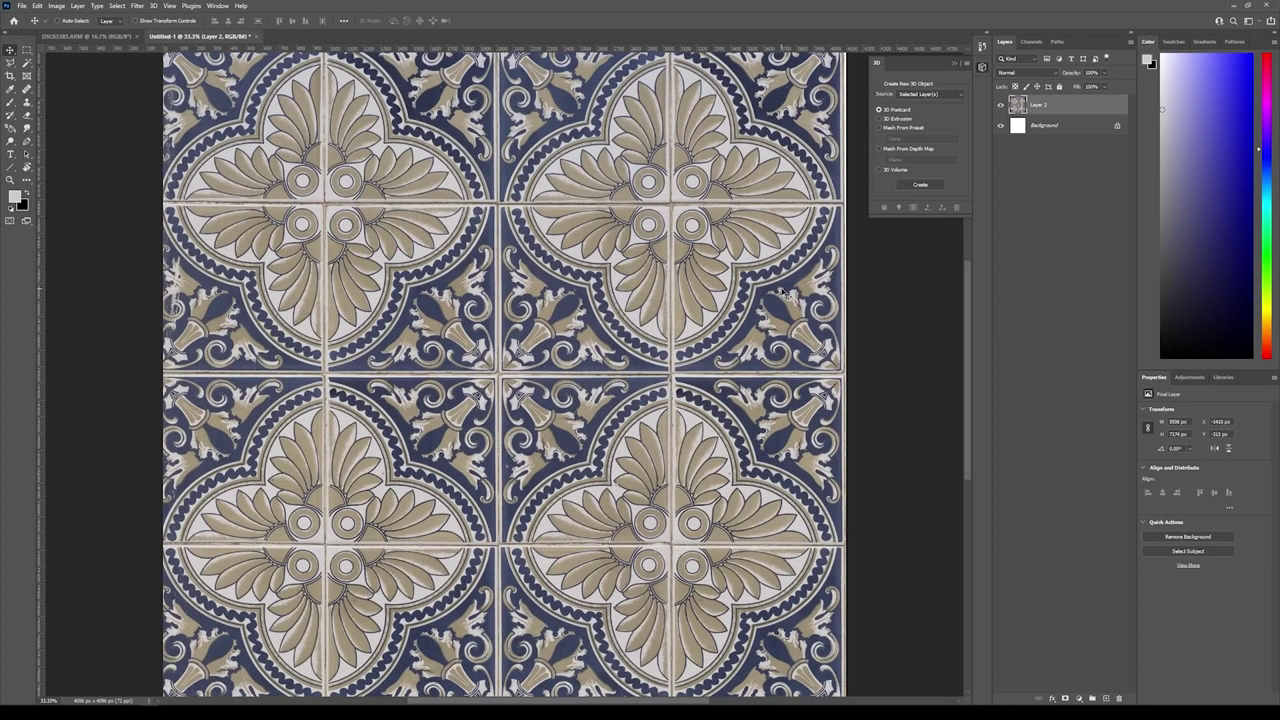
drag(785, 290, 572, 360)
key(ctrl+t)
key(ctrl+minus)
right_click(650, 304)
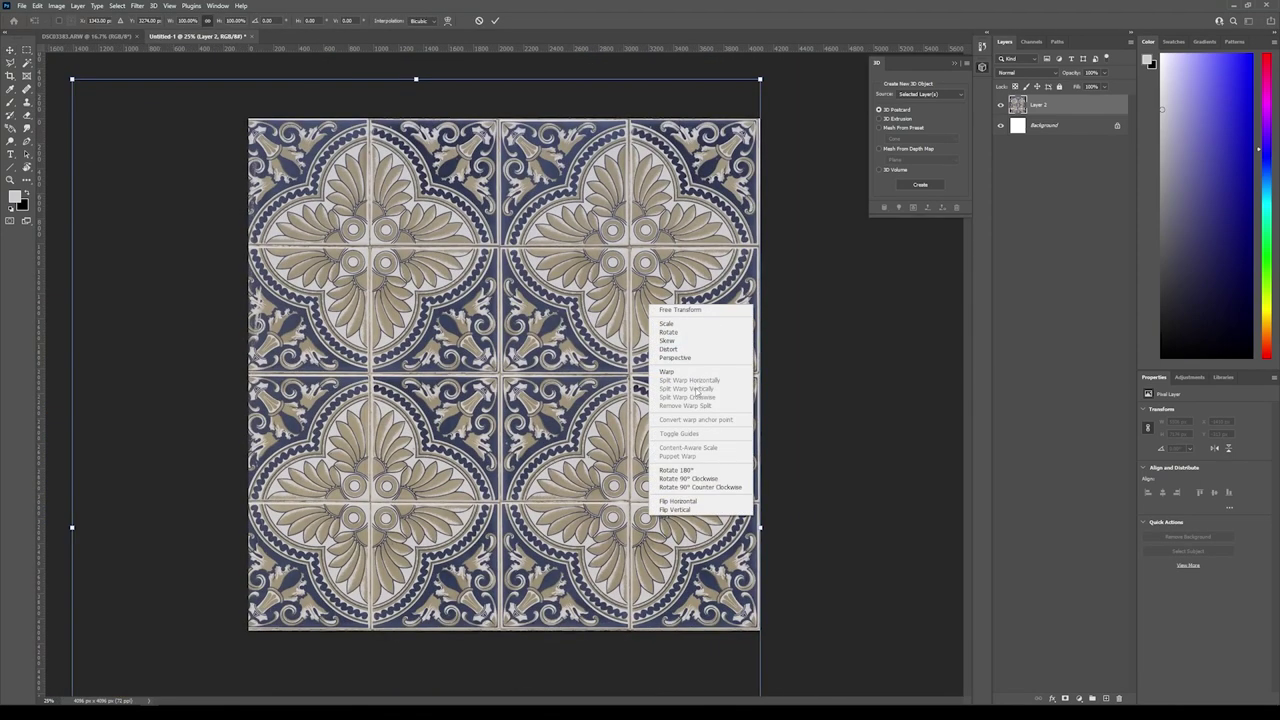
click(675, 357)
drag(760, 80, 629, 331)
Fine-tune the top-right corner's alignment and commit the perspective correction.
key(ctrl+plus)
key(ctrl+plus)
drag(553, 296, 549, 296)
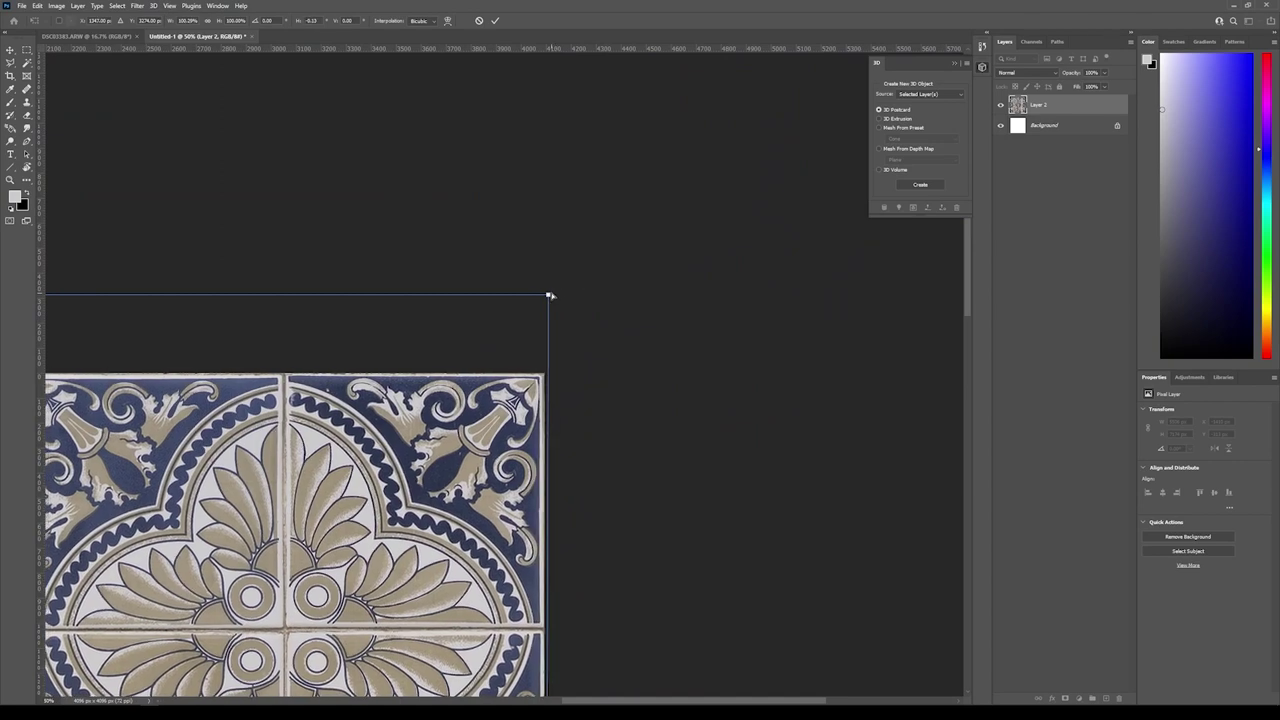
key(ctrl+plus)
key(ctrl+plus)
drag(590, 215, 591, 215)
key(ctrl+h)
key(Return)
Try shifting the pattern right and undo it, then squeeze the tiles from the left to 5426 px.
key(ctrl+minus)
key(ctrl+minus)
key(ctrl+minus)
key(ctrl+minus)
key(ctrl+minus)
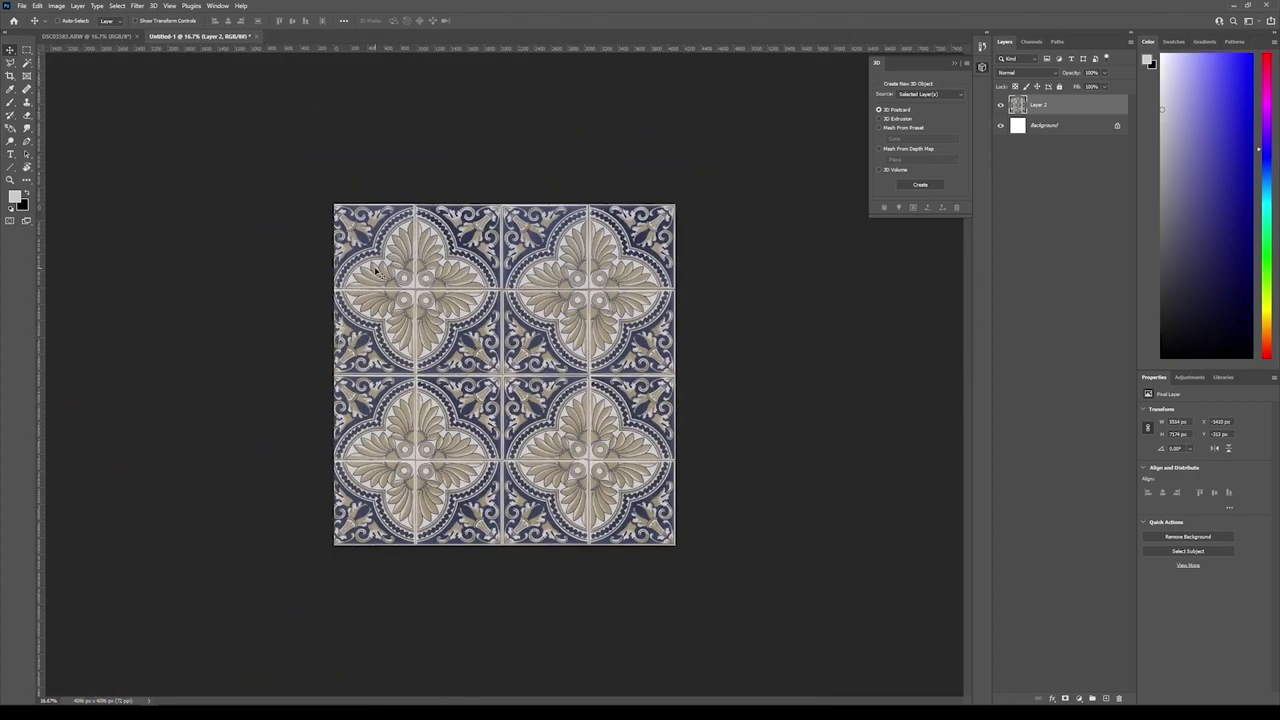
key(ctrl+plus)
drag(312, 292, 334, 290)
key(ctrl+z)
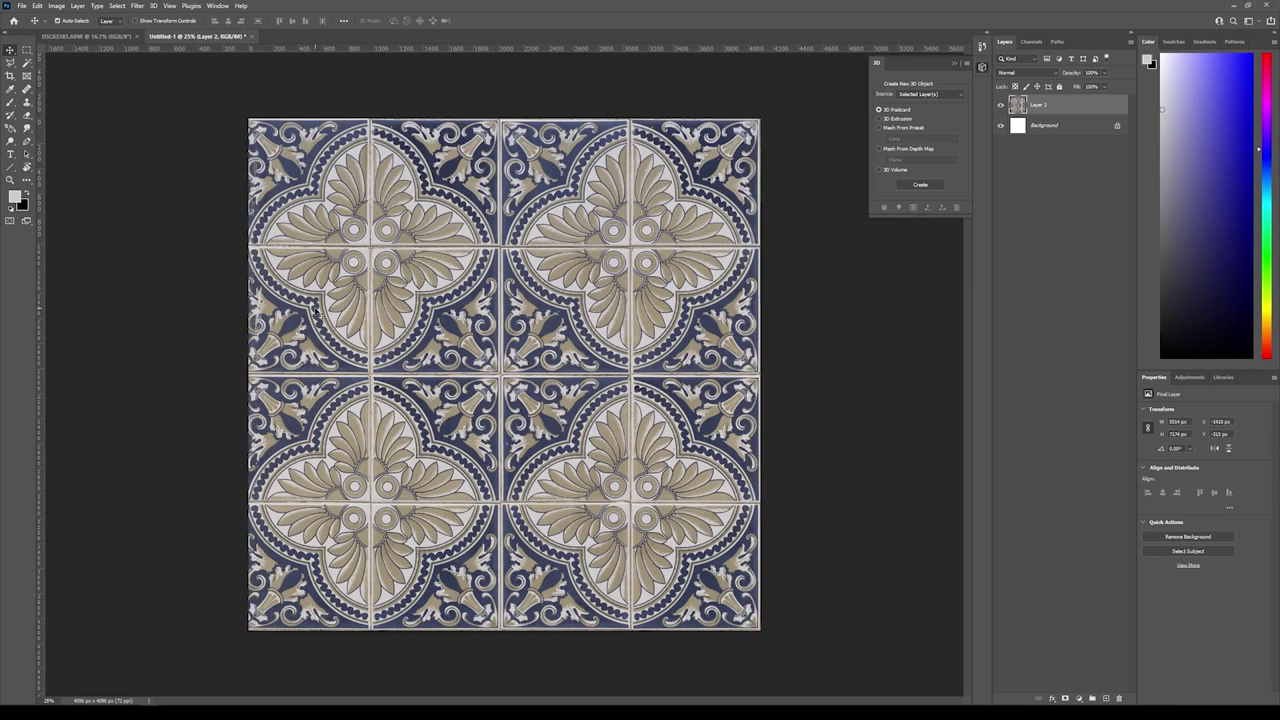
key(ctrl+t)
drag(72, 527, 83, 526)
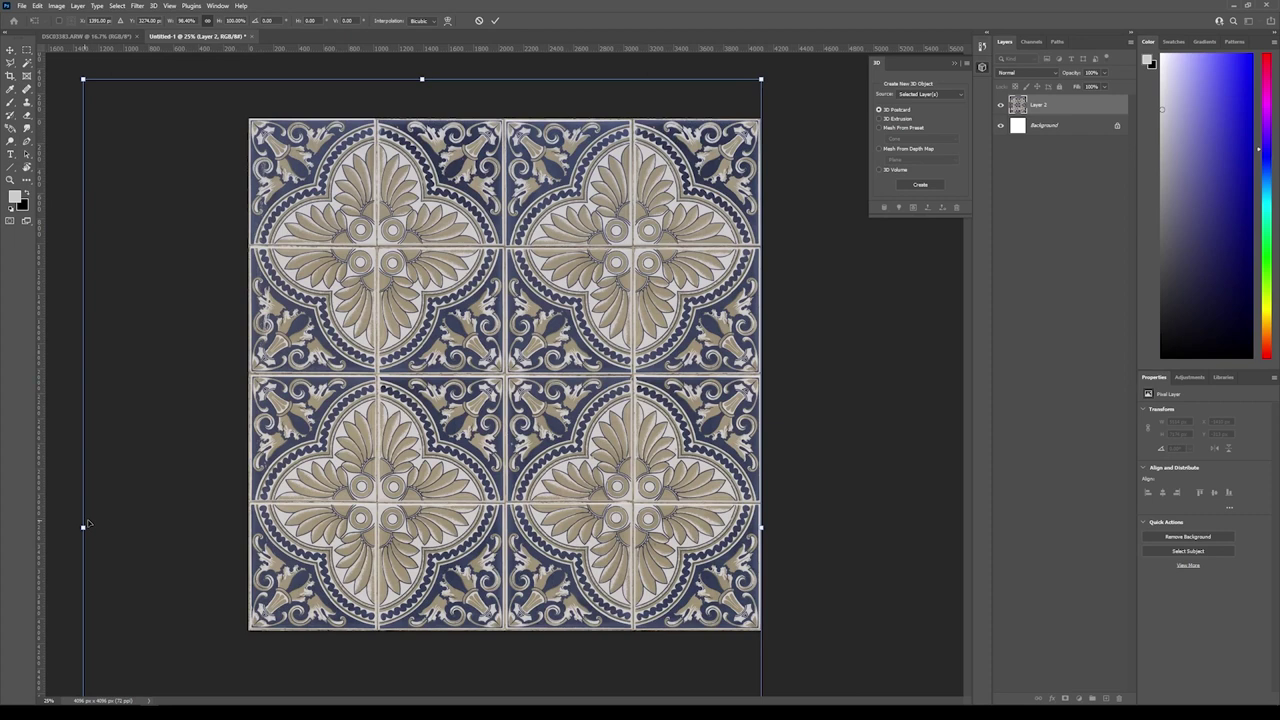
key(Return)
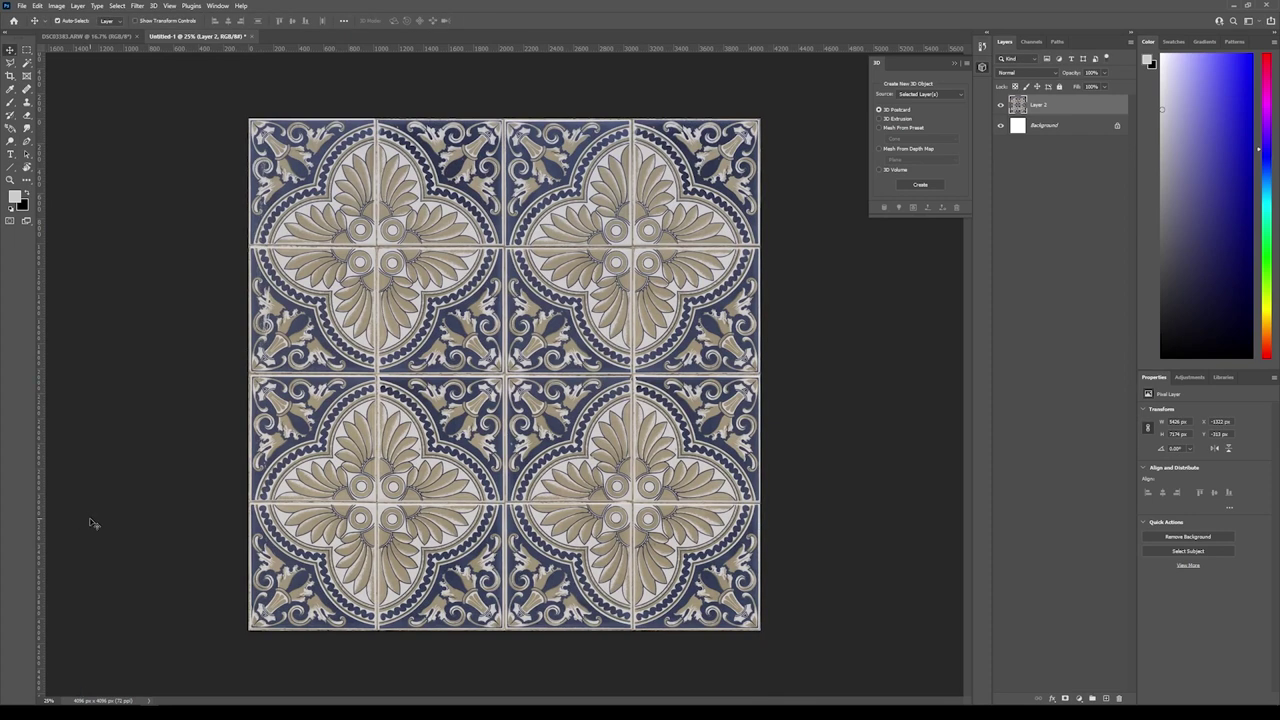
key(ctrl+minus)
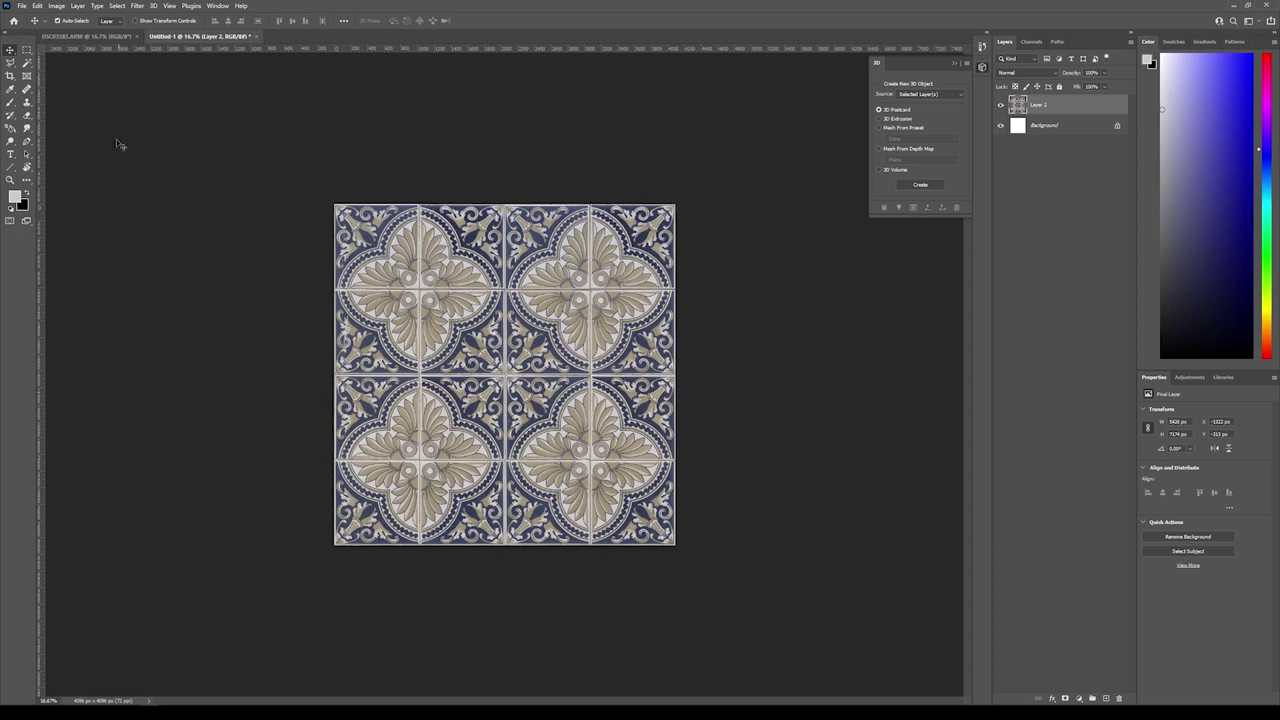
Crop Layer 2 to the full canvas with Select All and Image > Crop, then duplicate it as Layer 2 copy.
click(27, 50)
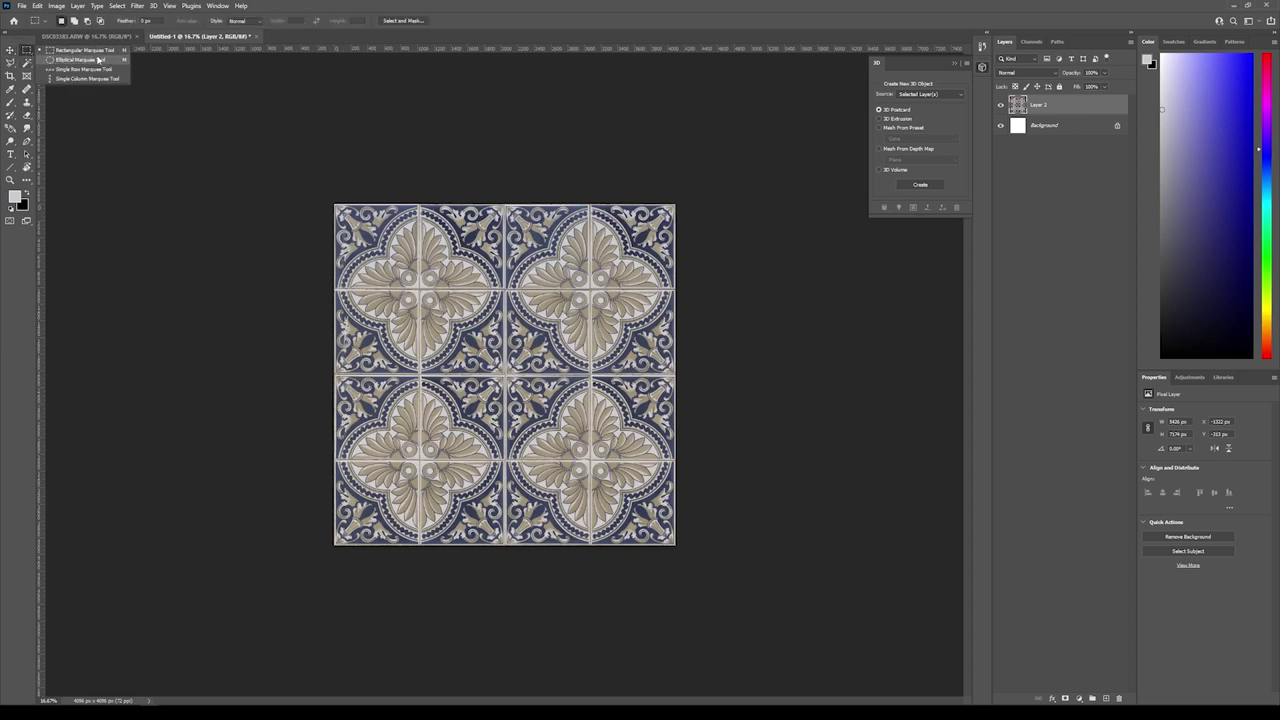
click(306, 183)
key(ctrl+a)
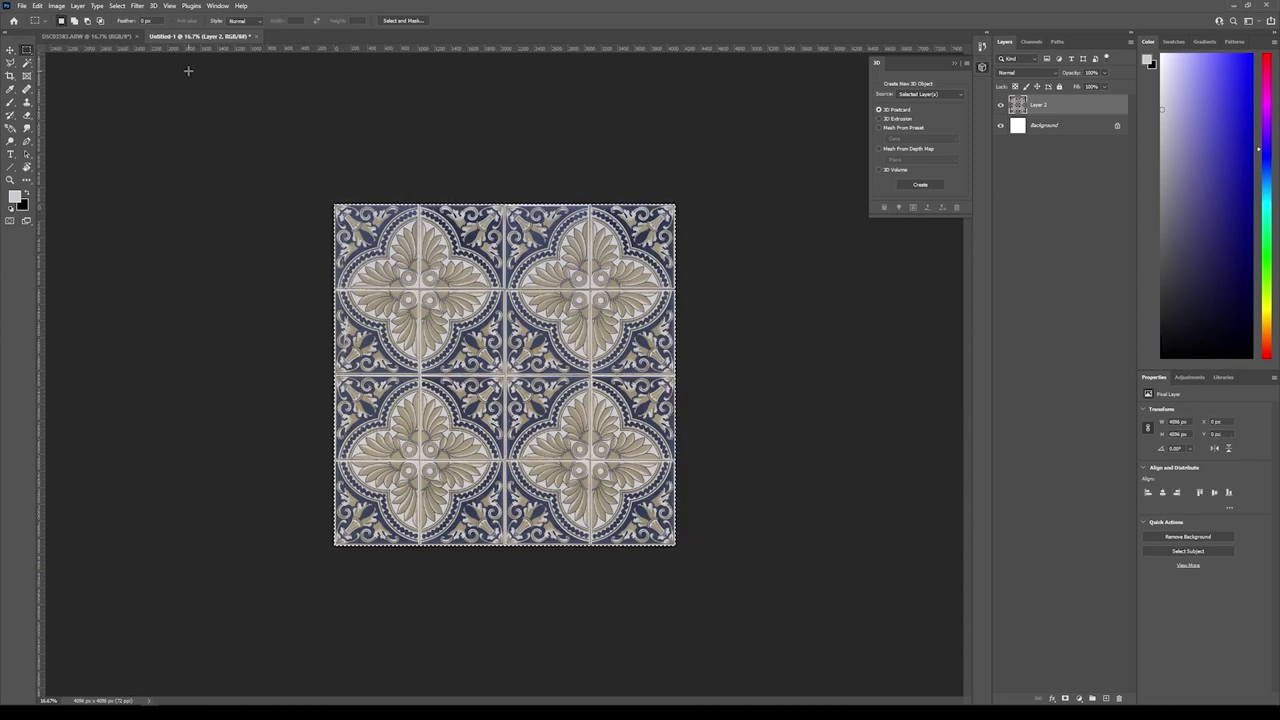
click(57, 6)
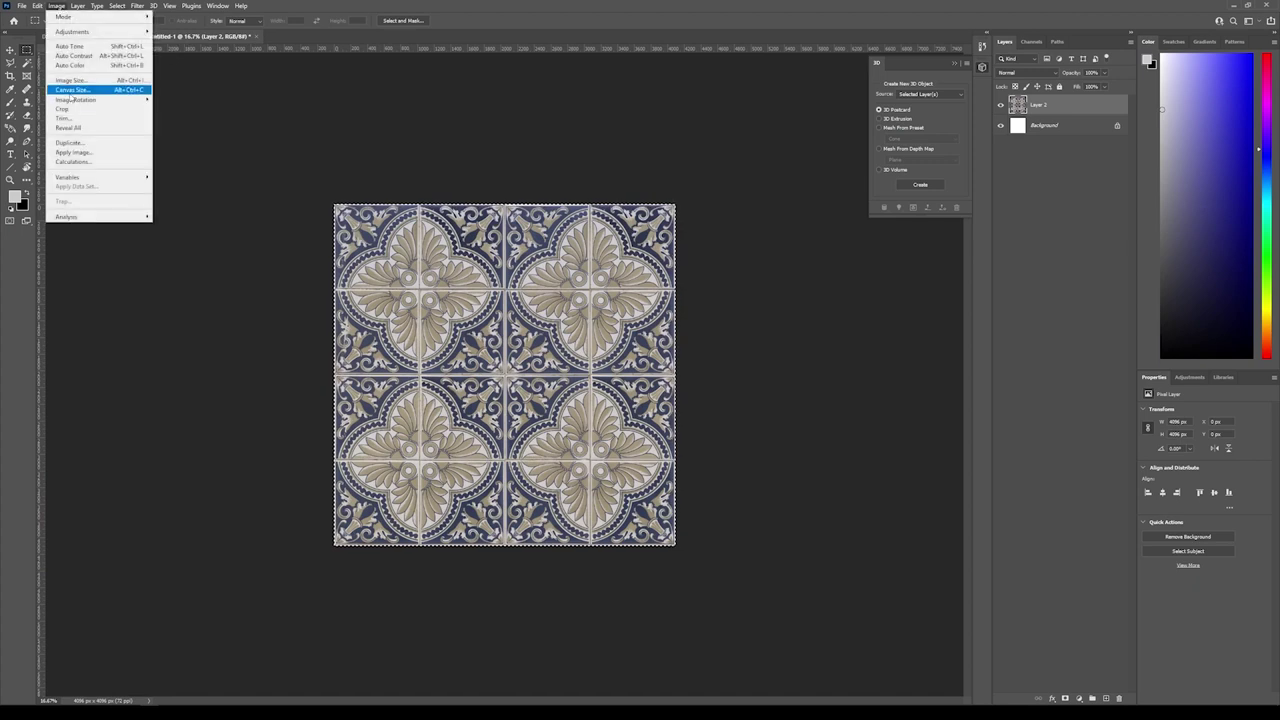
click(72, 109)
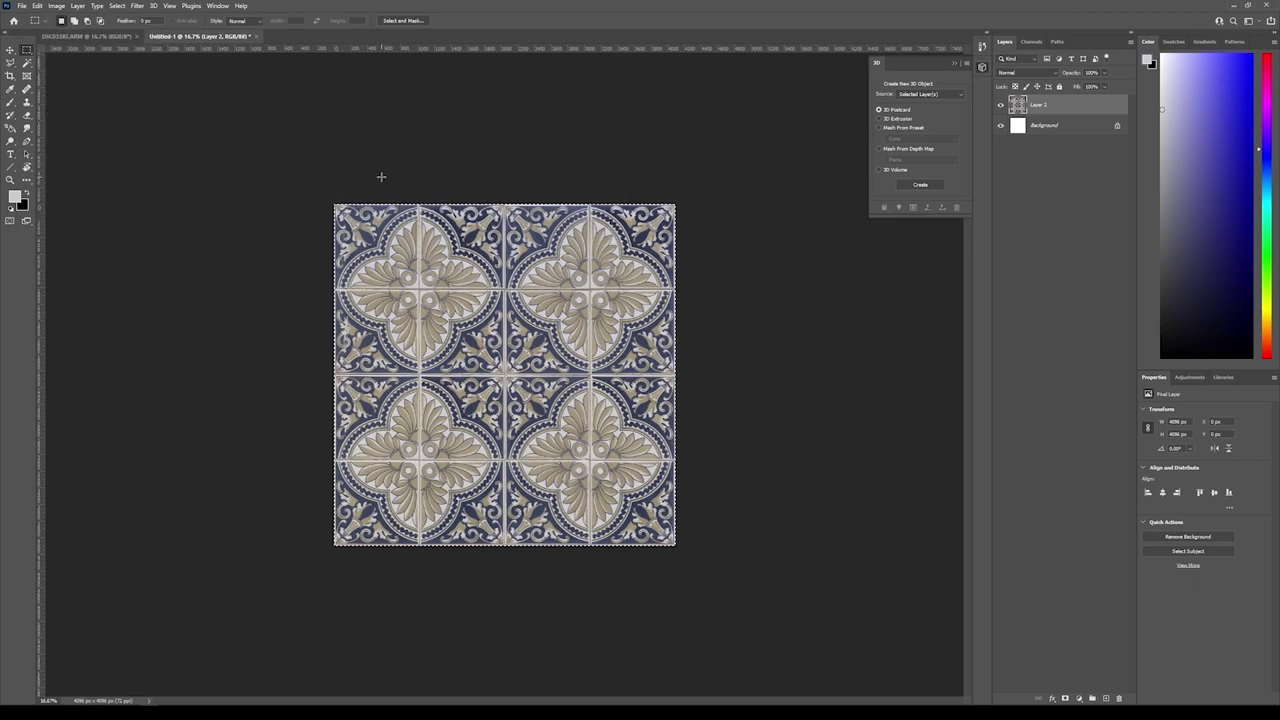
key(ctrl+d)
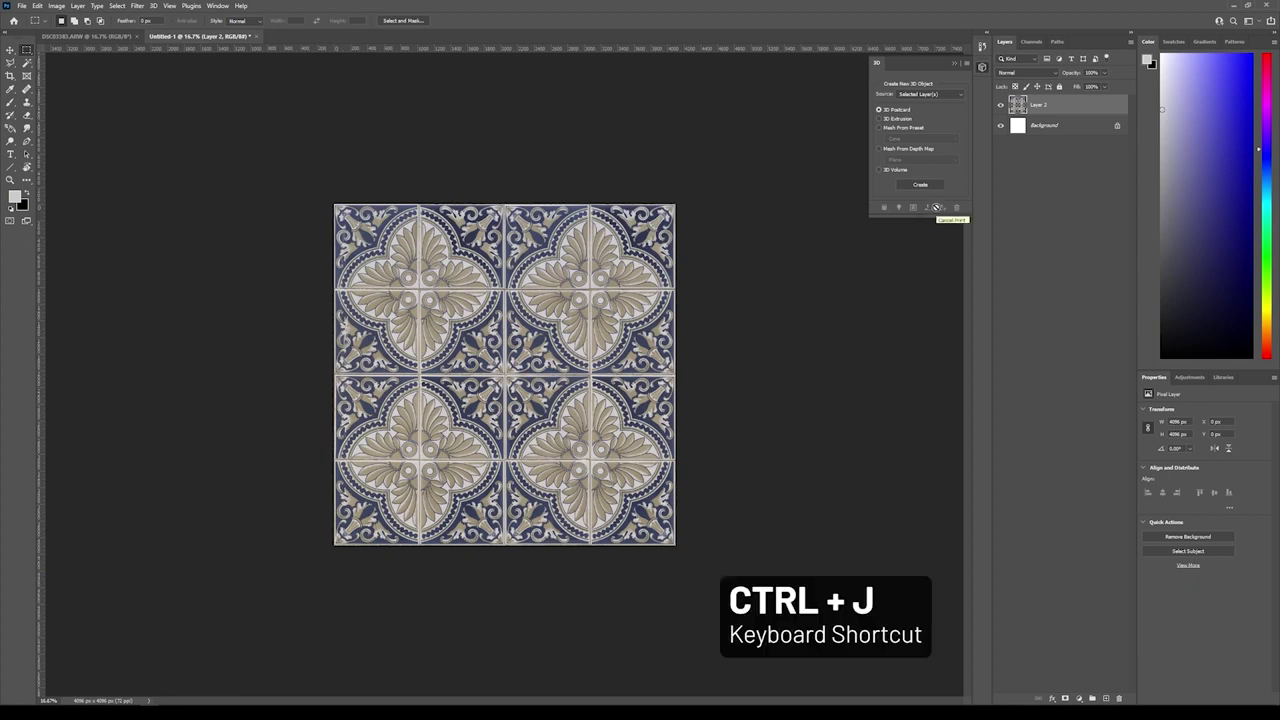
key(ctrl+j)
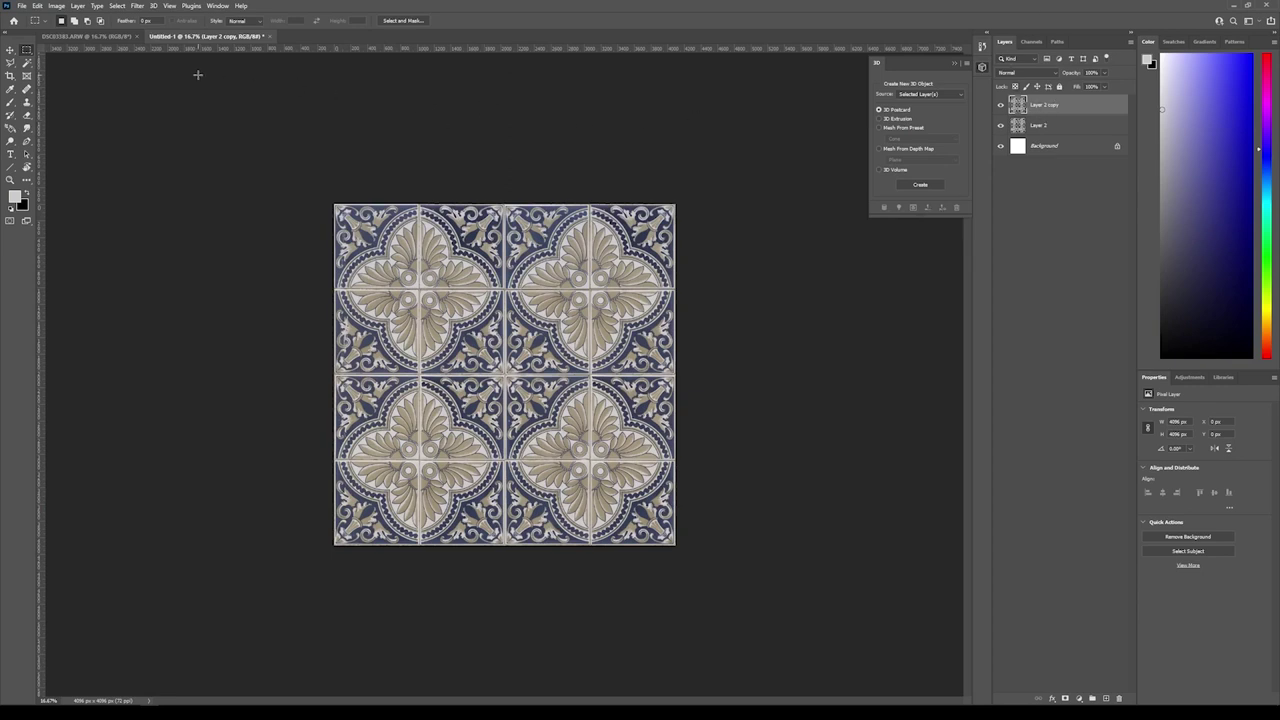
Open the Offset filter and enter a horizontal offset of 2048 px.
click(137, 6)
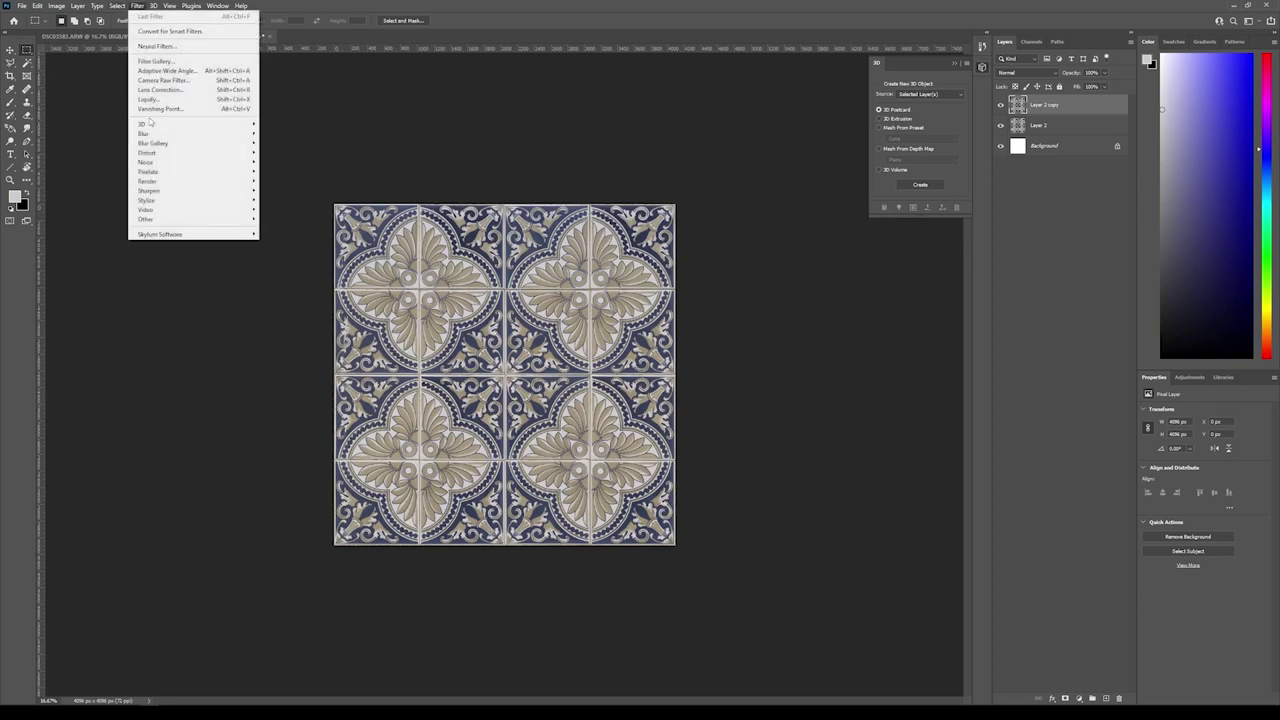
mouse_move(197, 220)
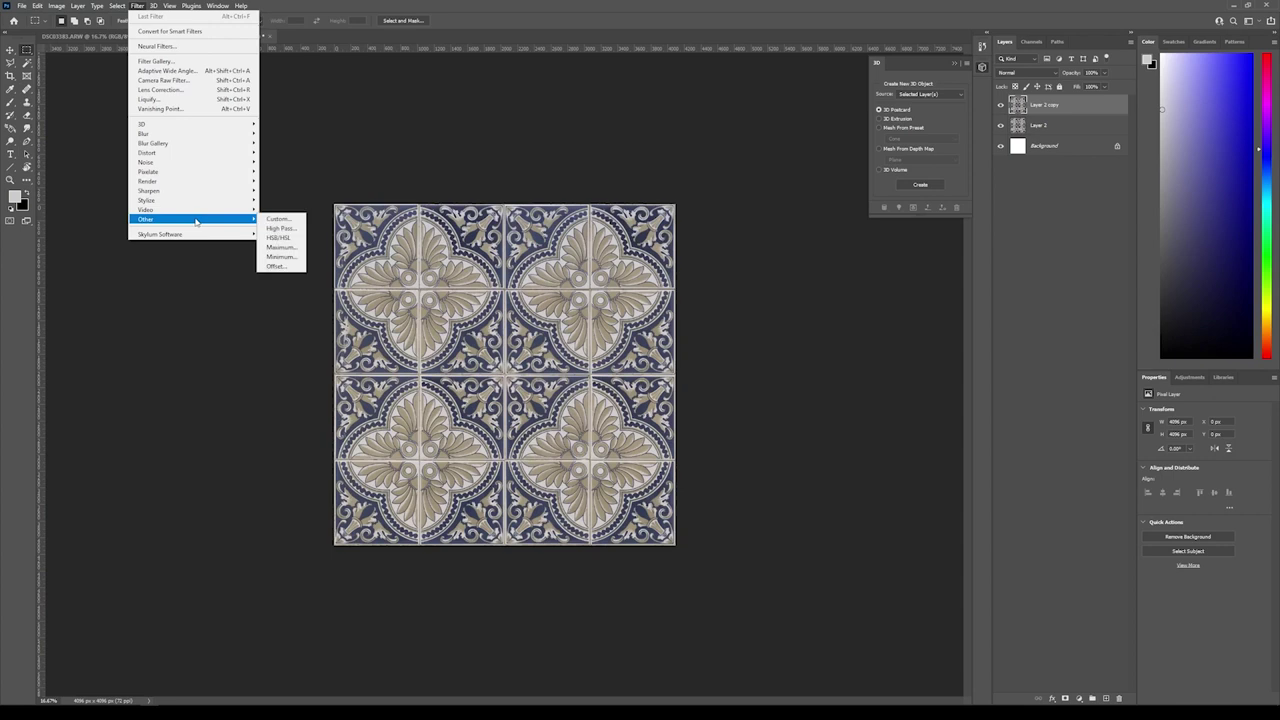
click(284, 268)
text(0)
key(Tab)
text(0)
click(611, 215)
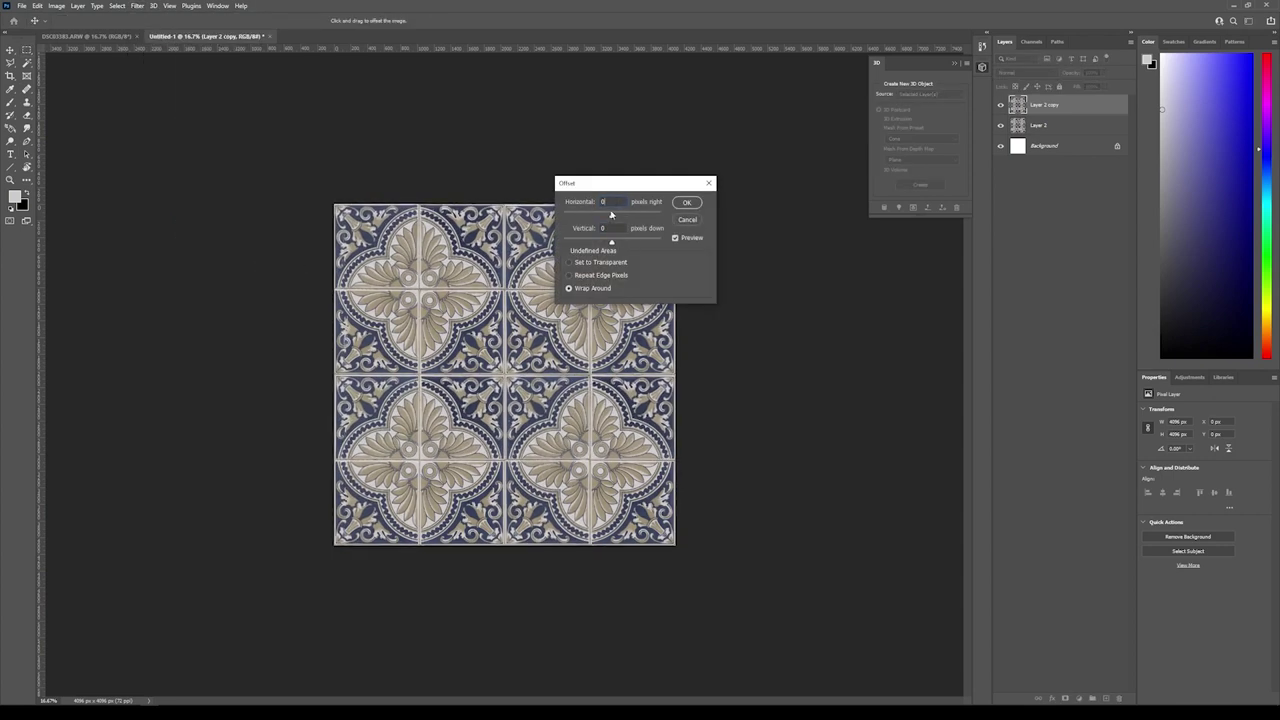
drag(614, 188, 742, 126)
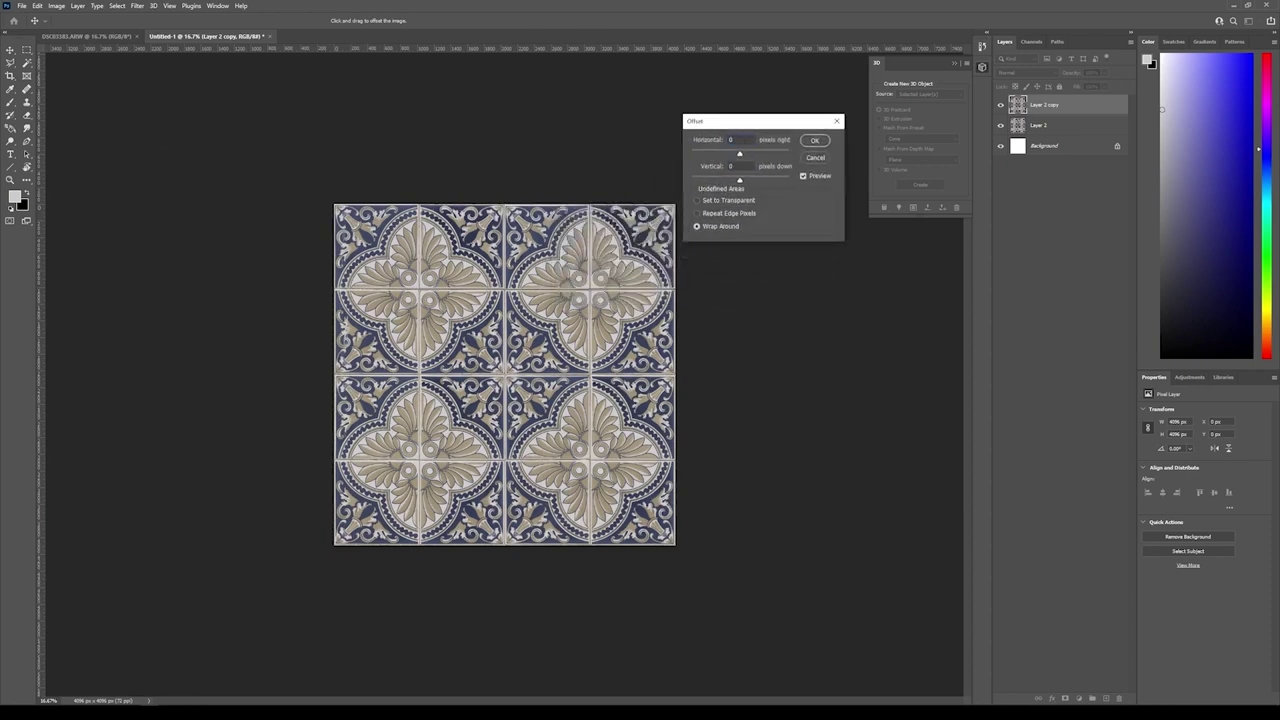
text(2048)
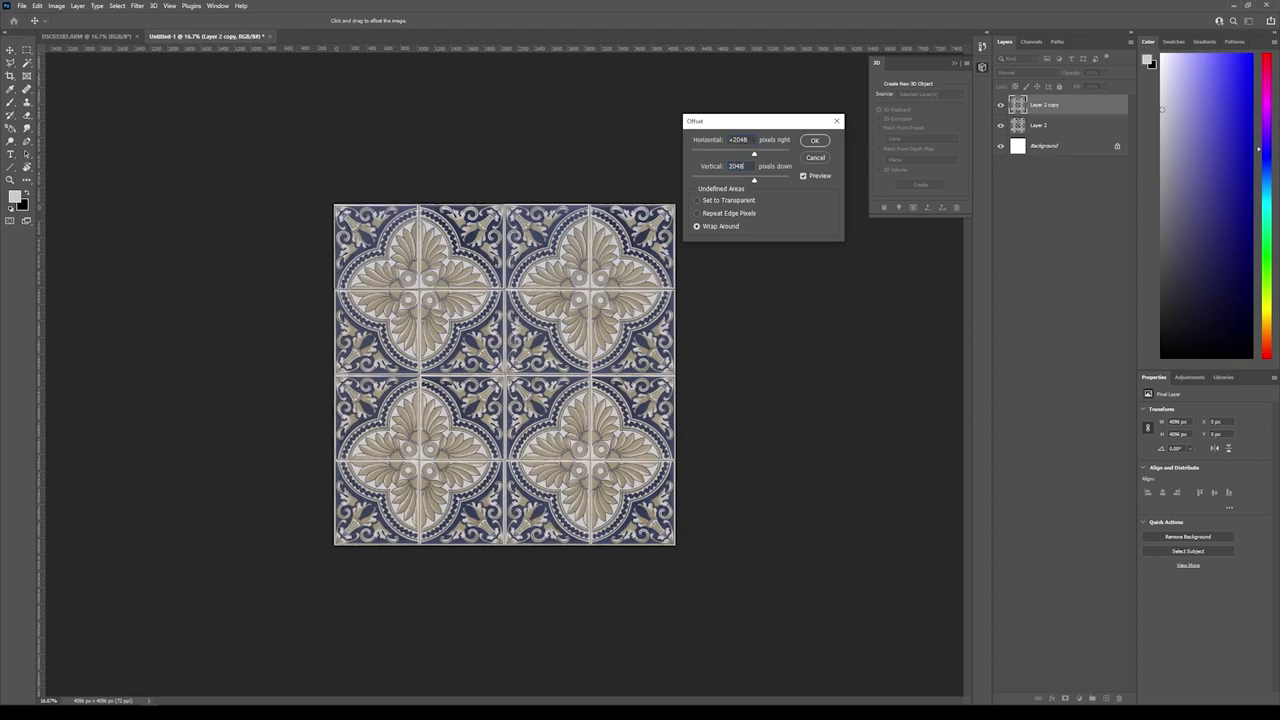
Preview a +1478 vertical offset to check the seams, cancel, and delete Layer 2 copy.
drag(753, 182, 2, 180)
drag(731, 180, 752, 155)
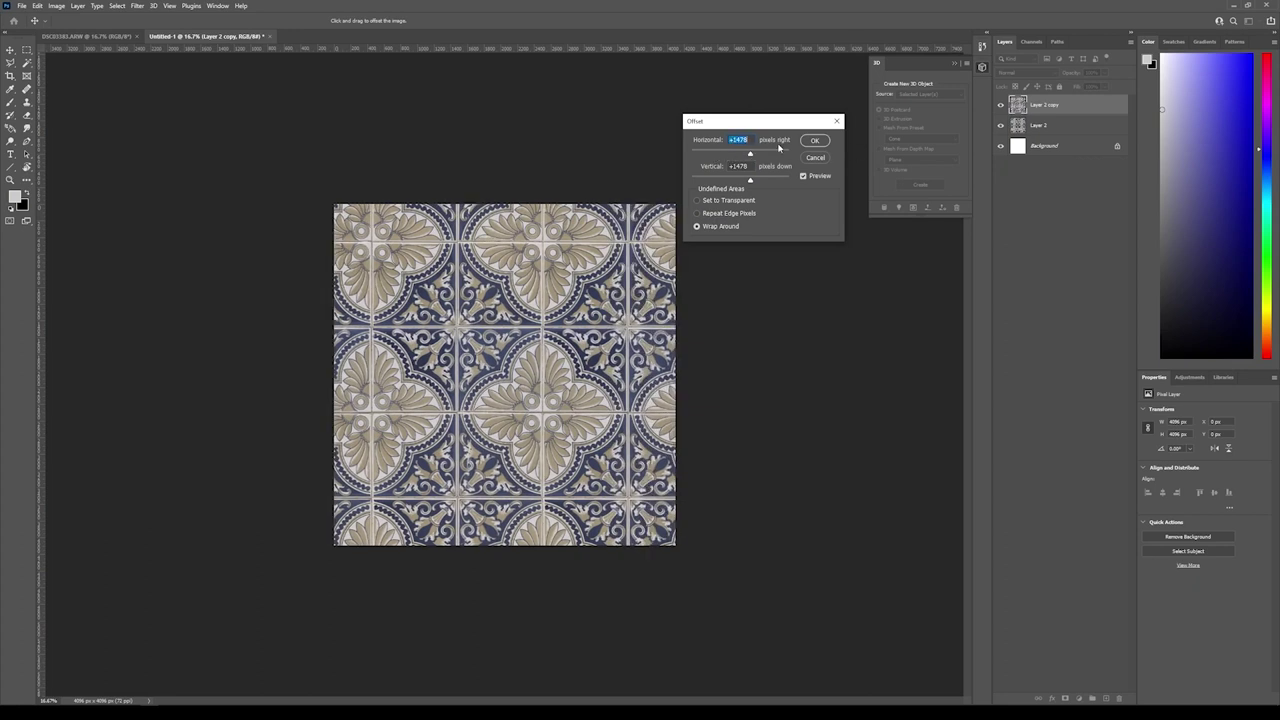
drag(752, 153, 768, 156)
click(827, 158)
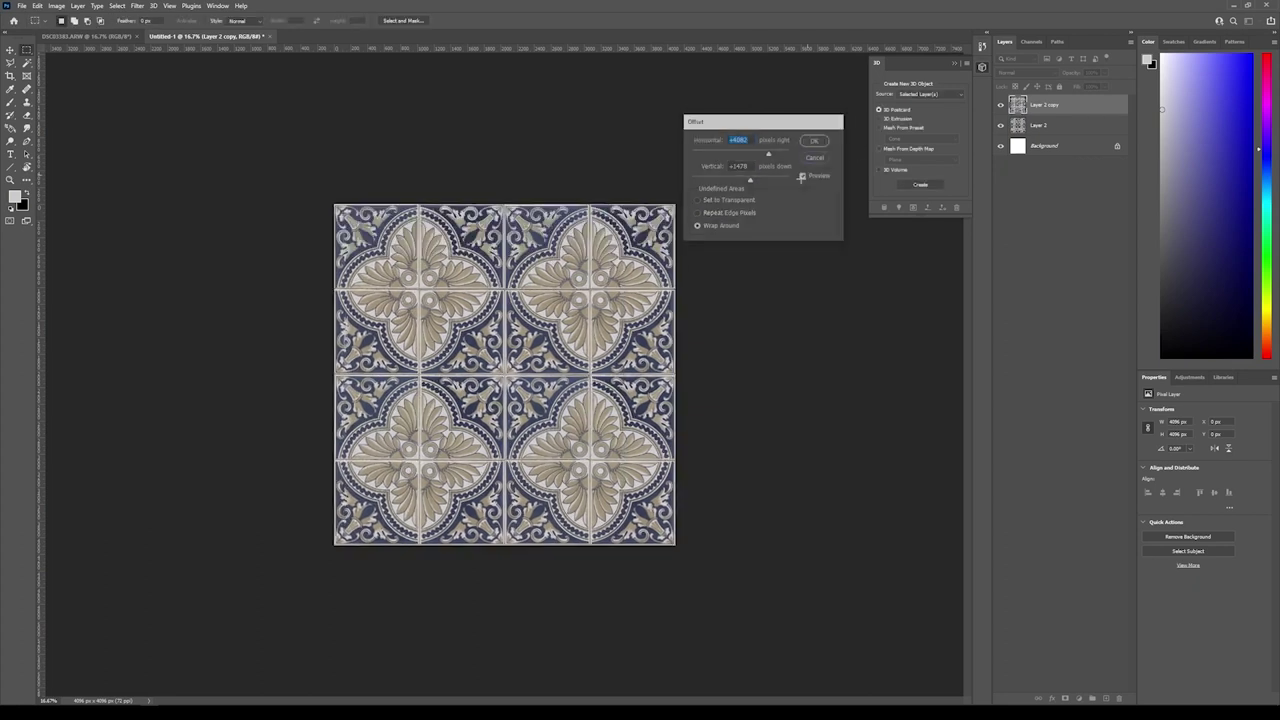
drag(1052, 112, 1121, 699)
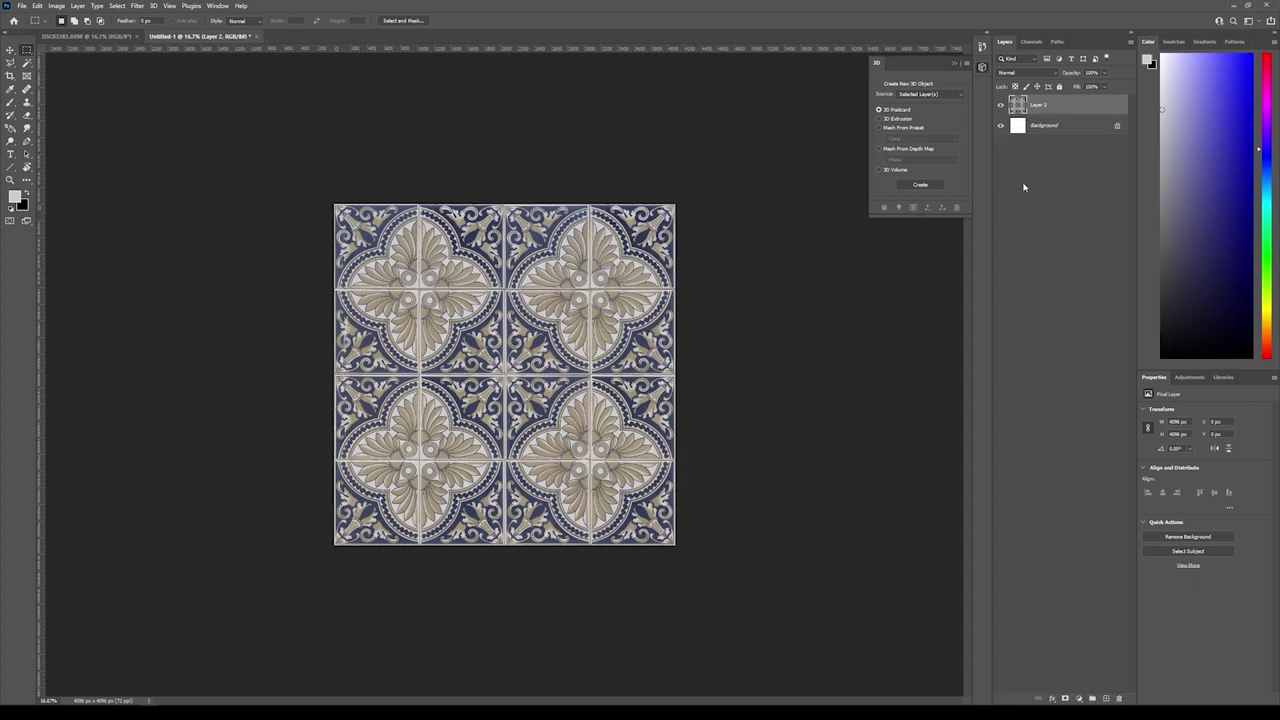
Rename the layer ColorMap and put it in a red-labelled group named ColorMap.
double_click(1040, 106)
text(colorMap)
key(Return)
click(1094, 698)
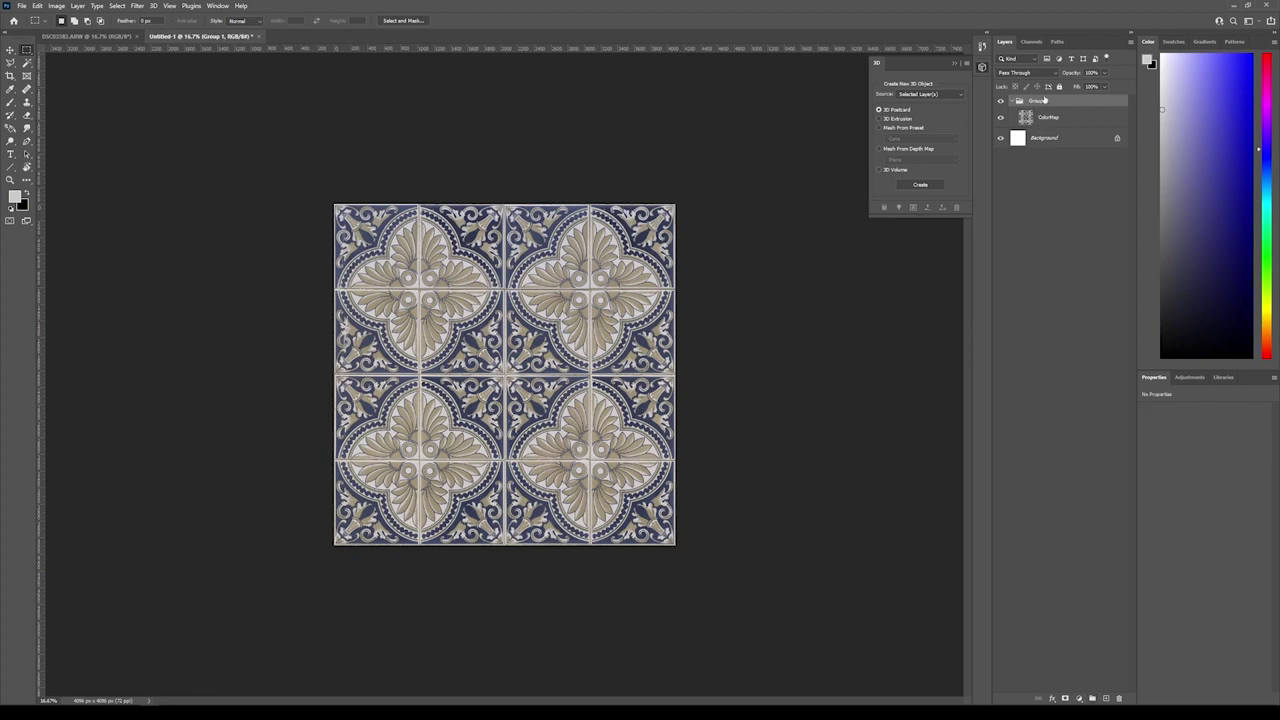
text(ColorMap)
key(Return)
right_click(1036, 98)
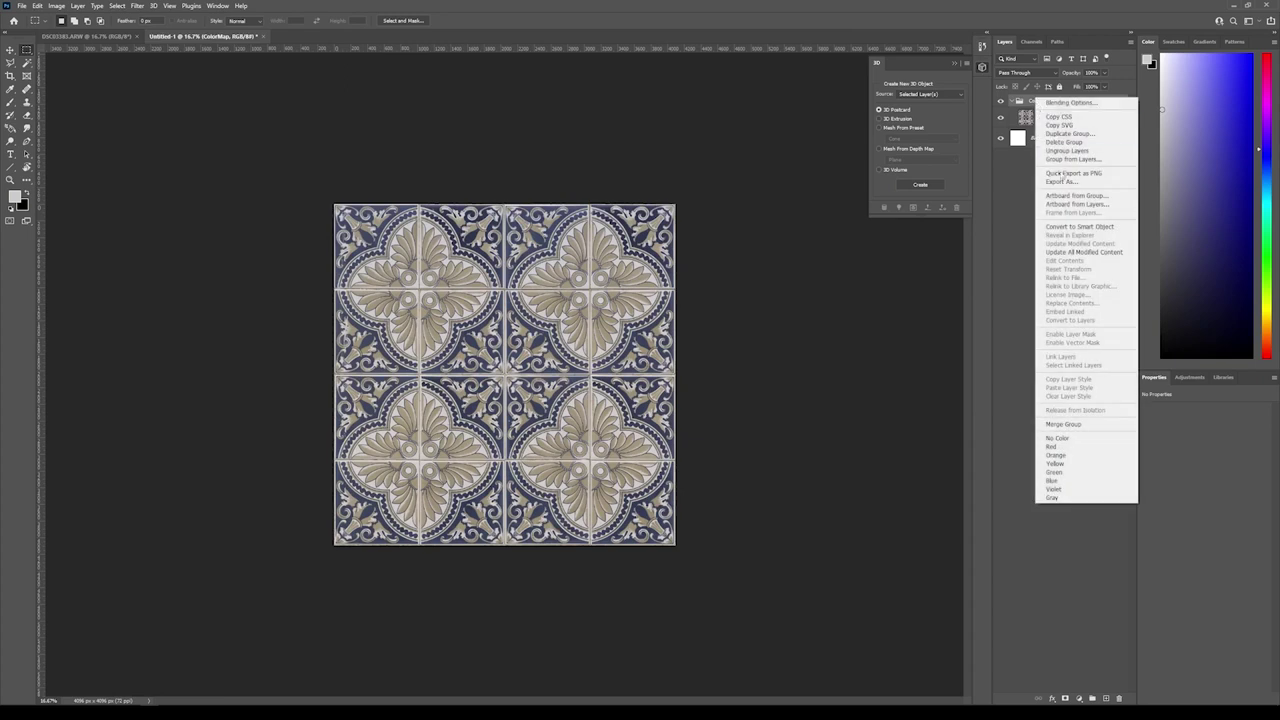
click(1068, 447)
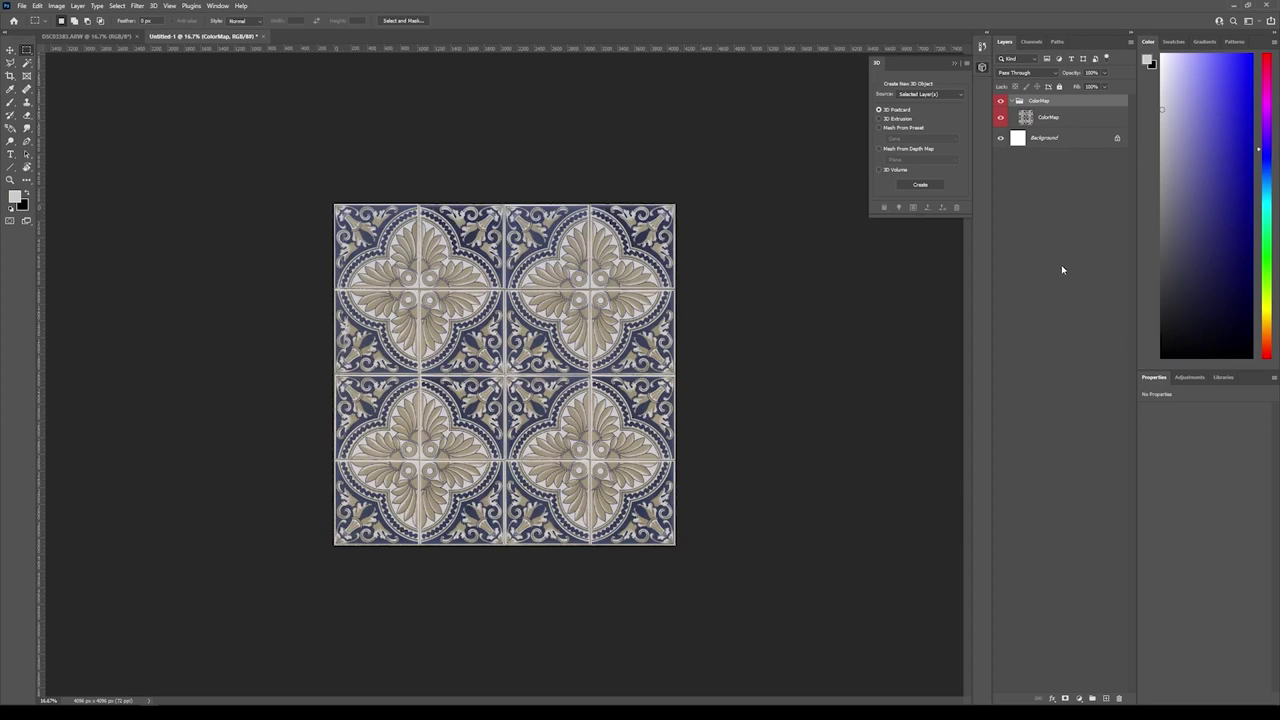
Duplicate the ColorMap group, label the copy yellow, and name it NormalMap.
key(ctrl+j)
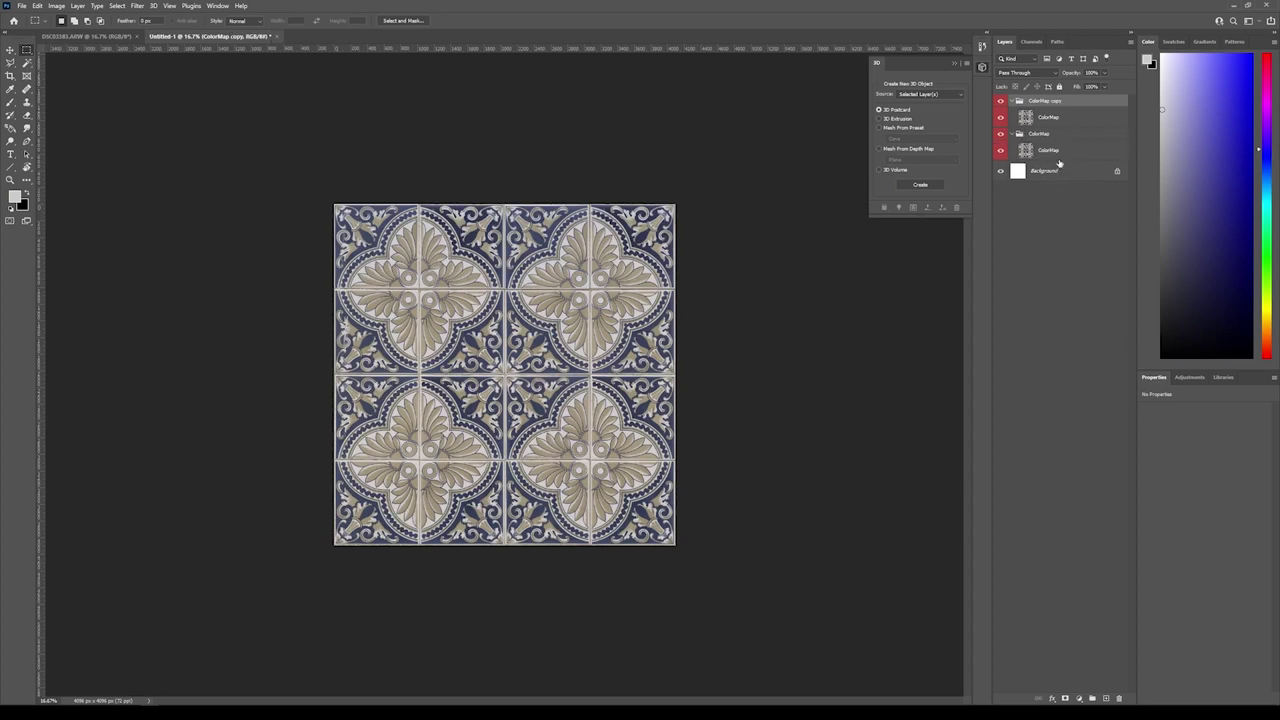
right_click(1040, 104)
click(1058, 463)
right_click(1048, 104)
click(1068, 470)
double_click(1048, 101)
text(Nor)
key(Return)
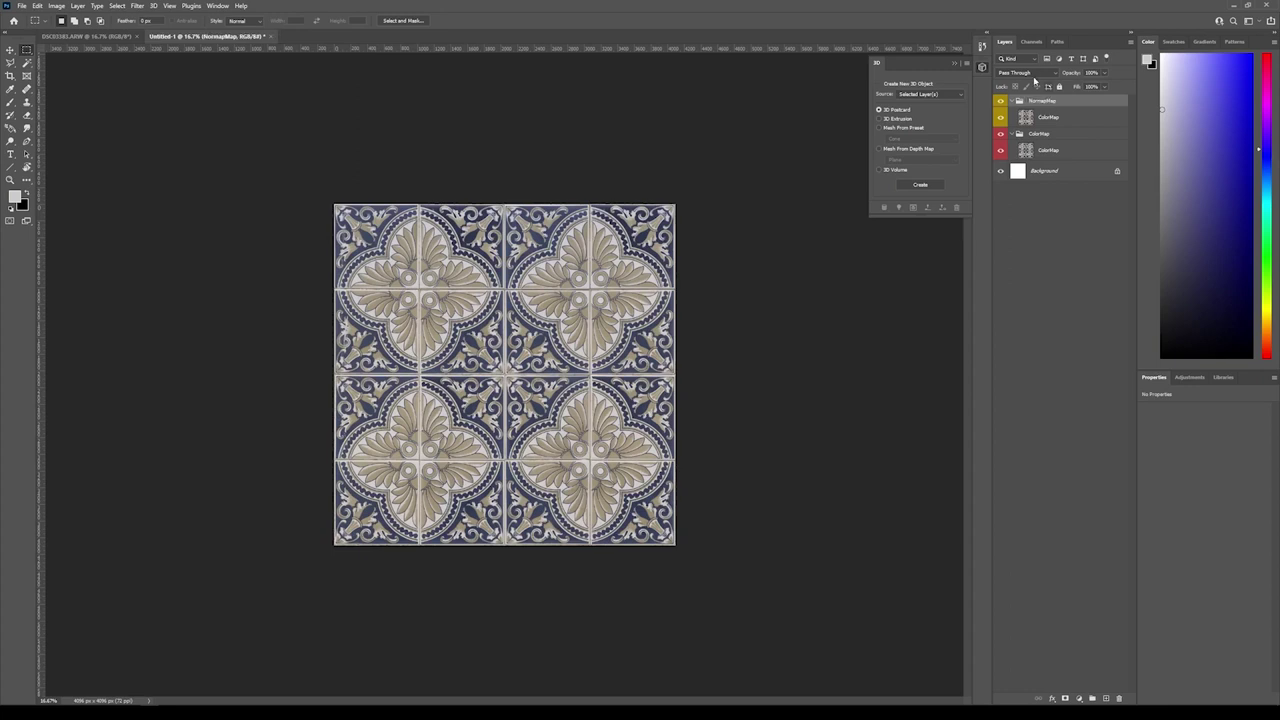
Rename the layer inside NormalMap to Normal and convert it to a smart object.
double_click(1046, 117)
text(Normal)
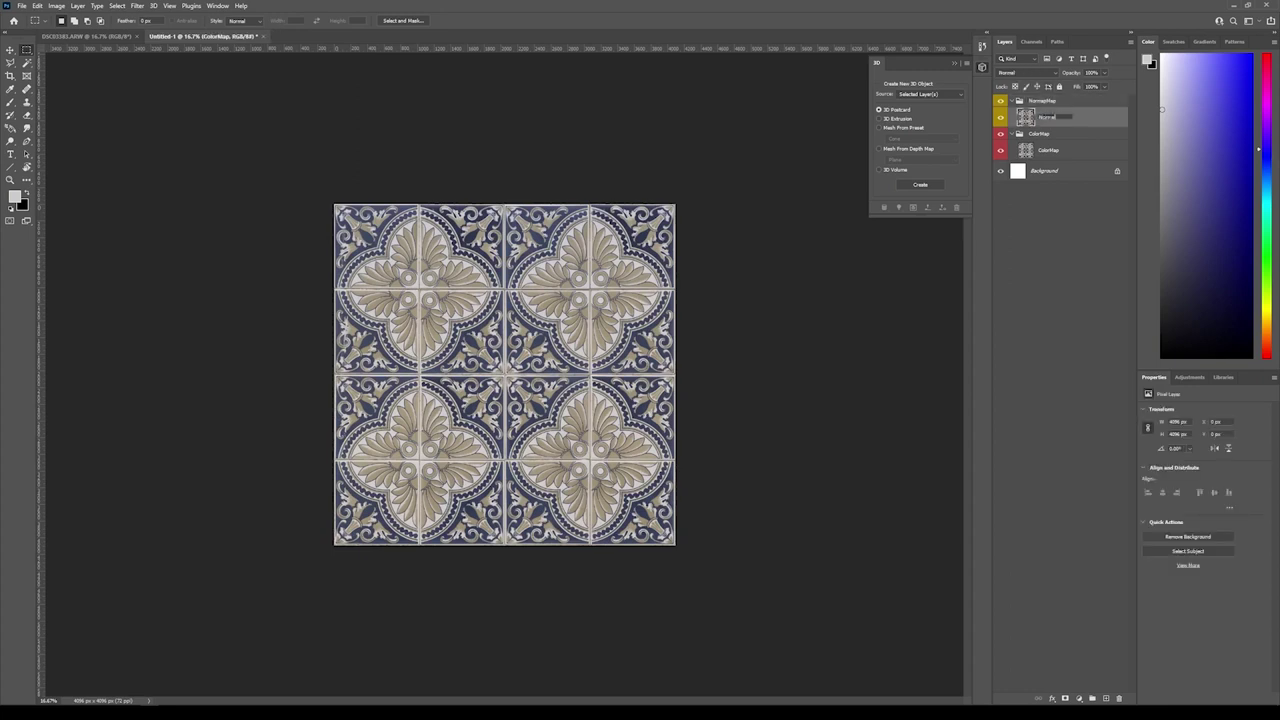
key(Return)
click(137, 6)
click(170, 28)
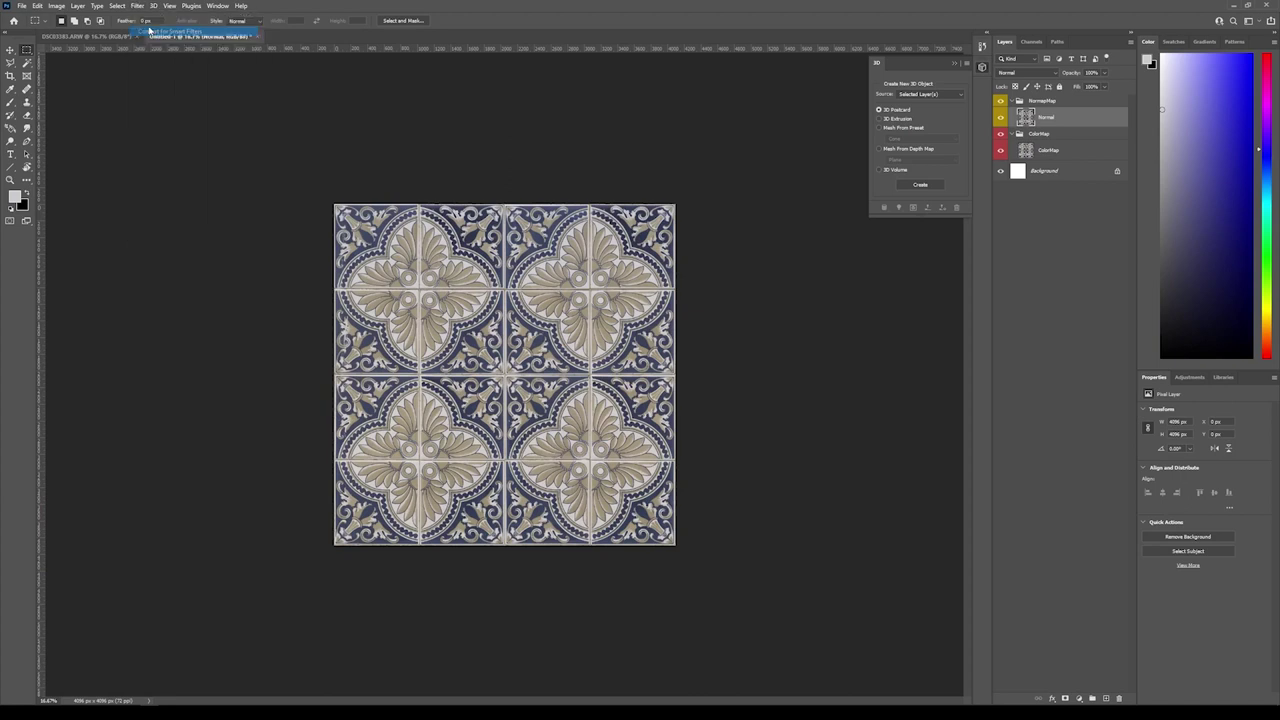
click(629, 258)
Close the floating 3D panel and choose Filter > 3D > Generate Normal Map.
click(953, 63)
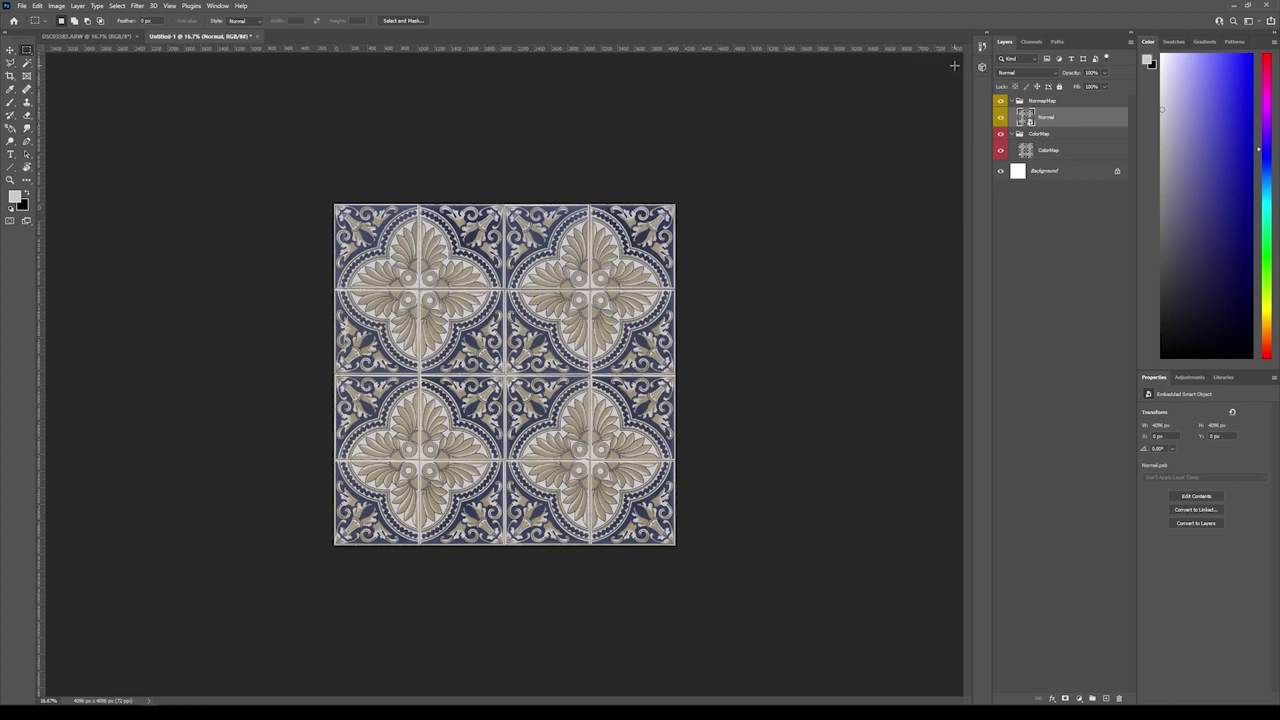
click(139, 6)
mouse_move(228, 129)
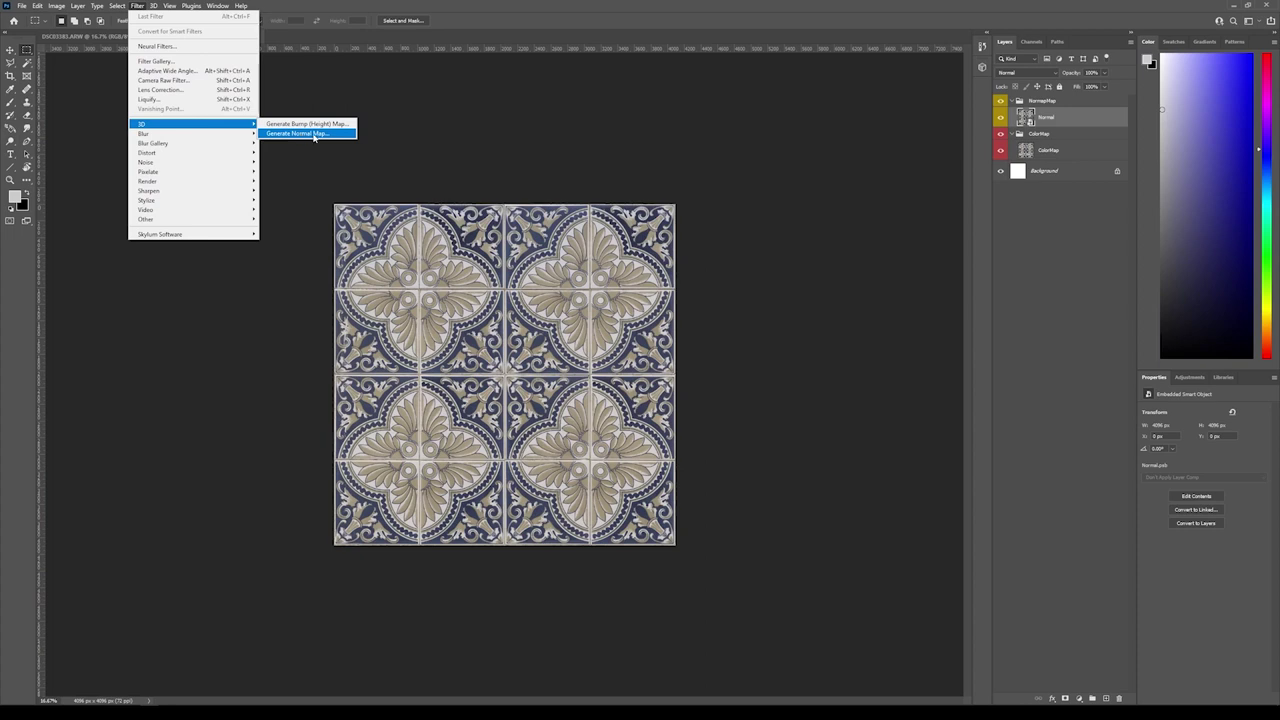
click(337, 134)
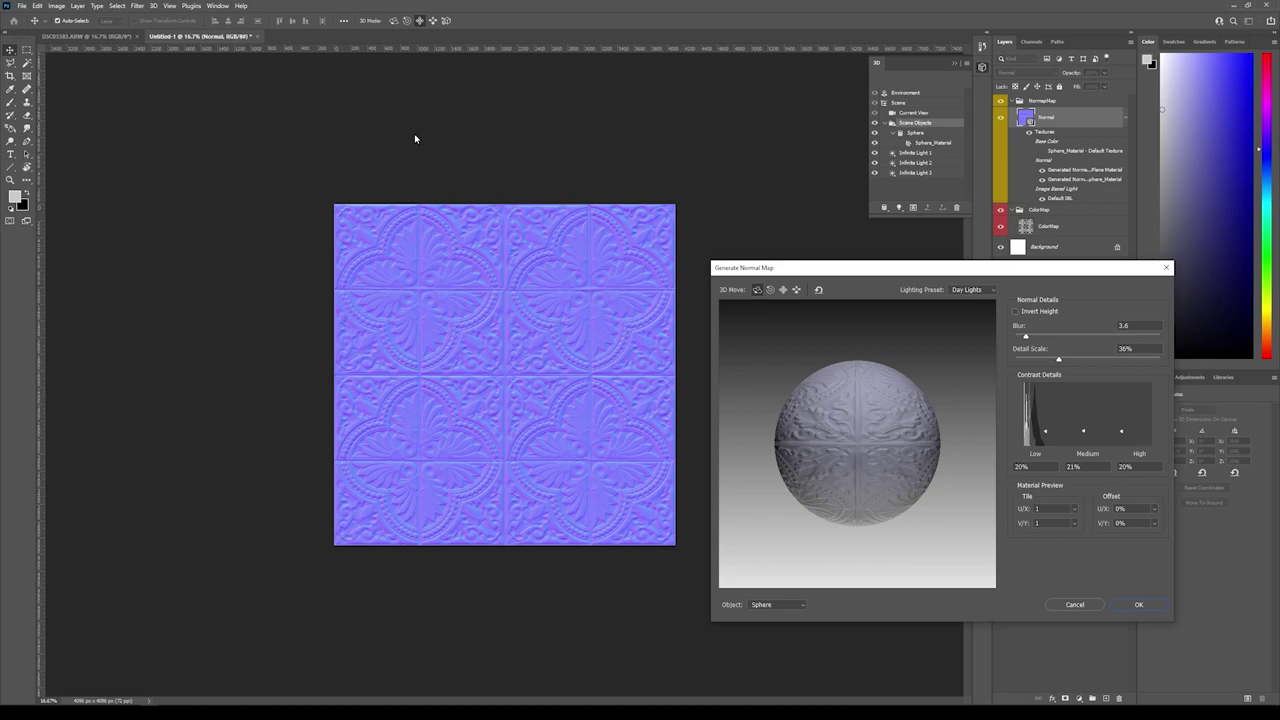
Rotate the preview sphere and apply the normal map with Blur 10.6 and Detail Scale 15%.
drag(778, 384, 853, 416)
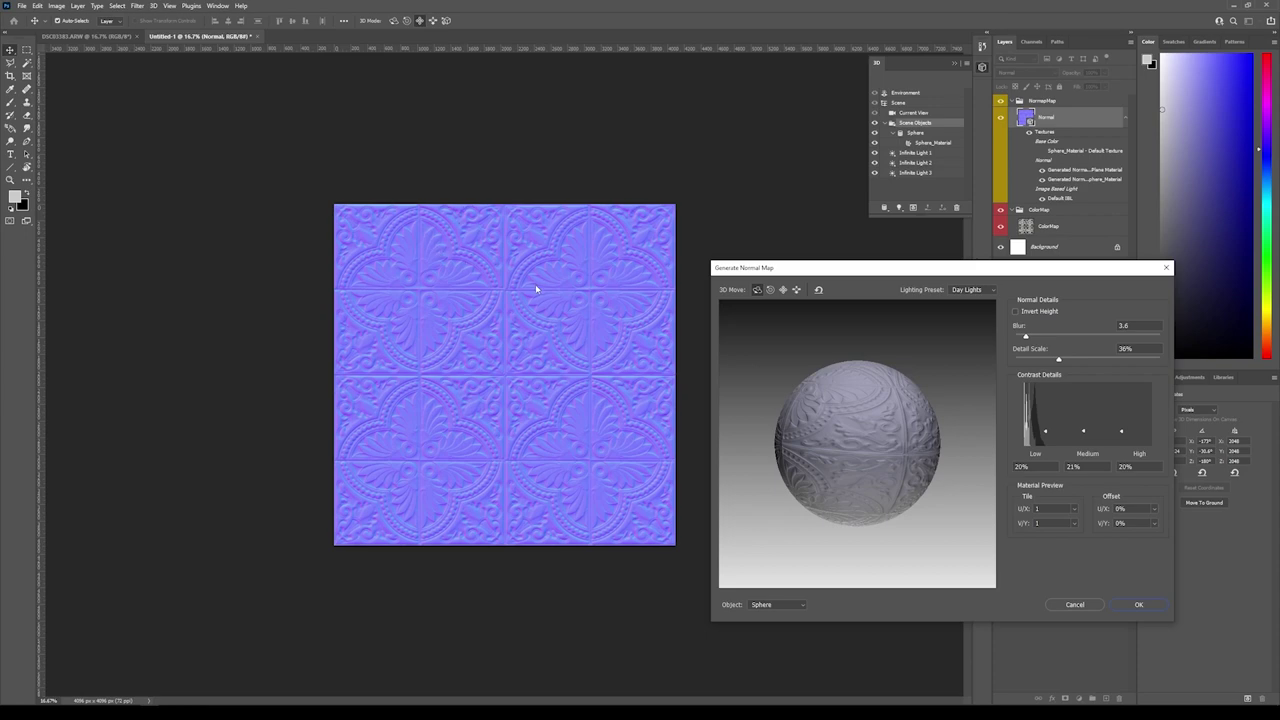
drag(1025, 337, 1045, 338)
click(1033, 358)
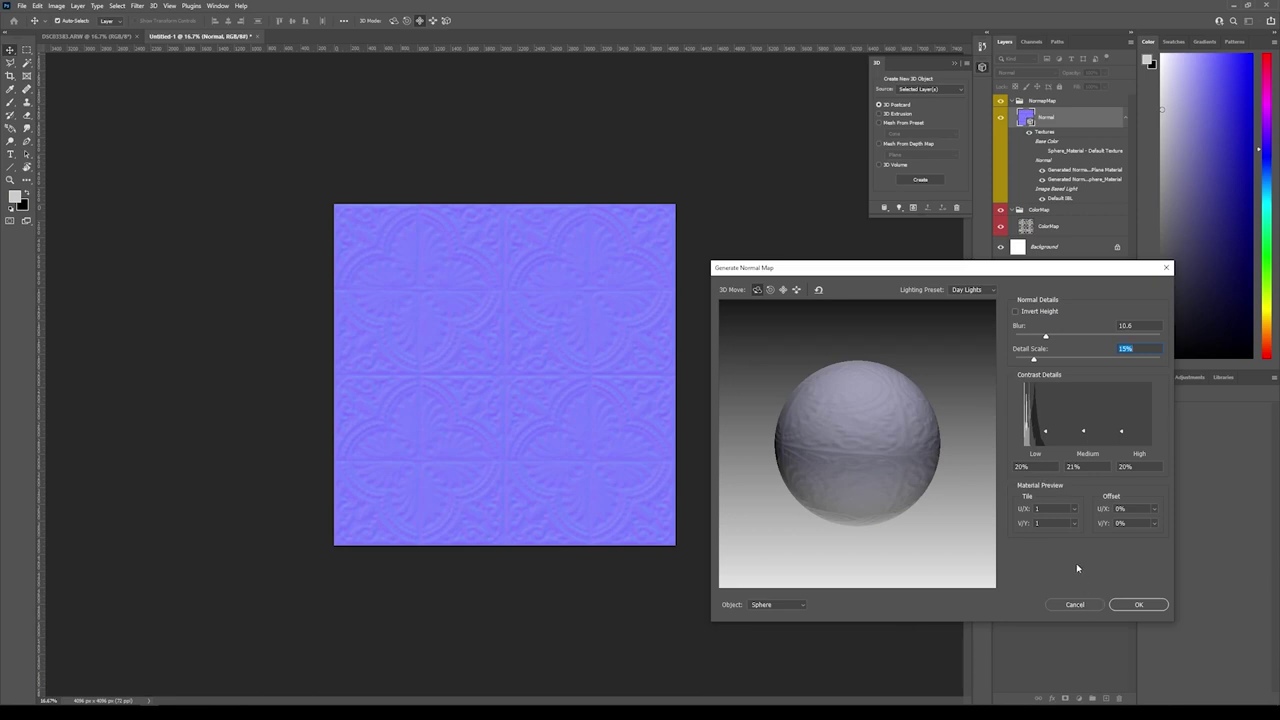
click(1072, 604)
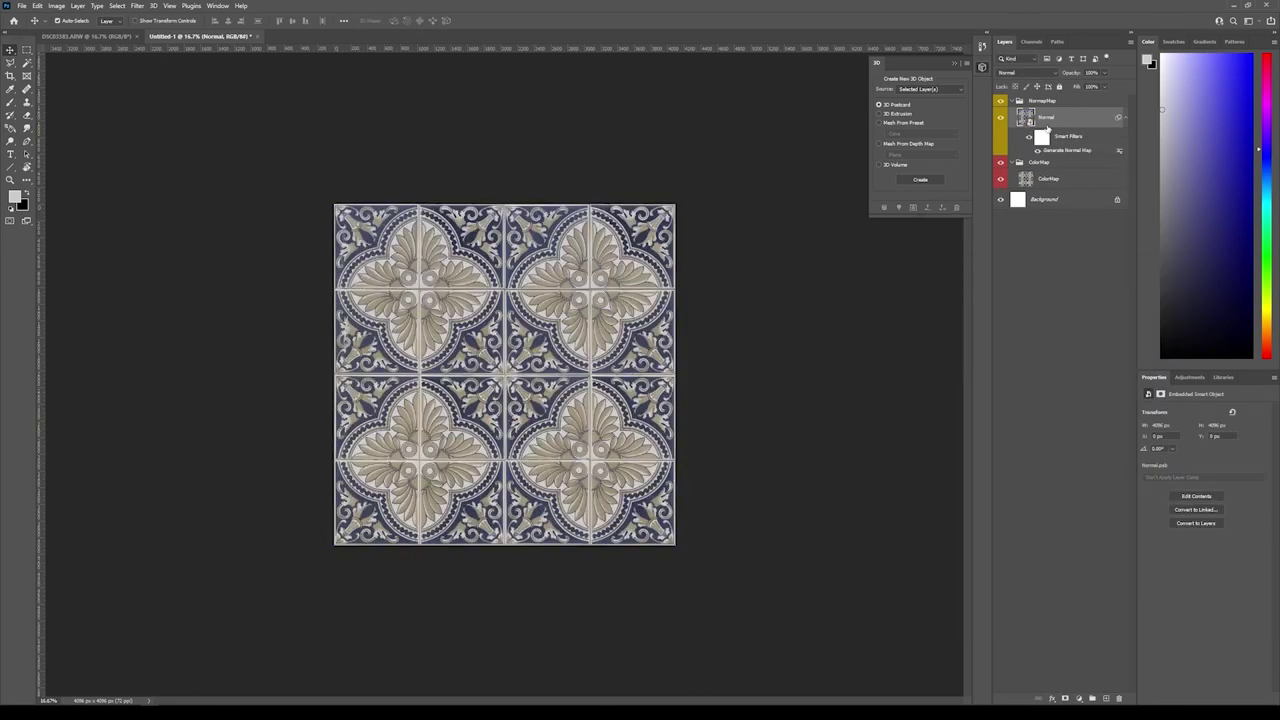
Zoom into the upper-left tile and lasso around it along the grout line.
key(ctrl+plus)
key(ctrl+plus)
key(ctrl+plus)
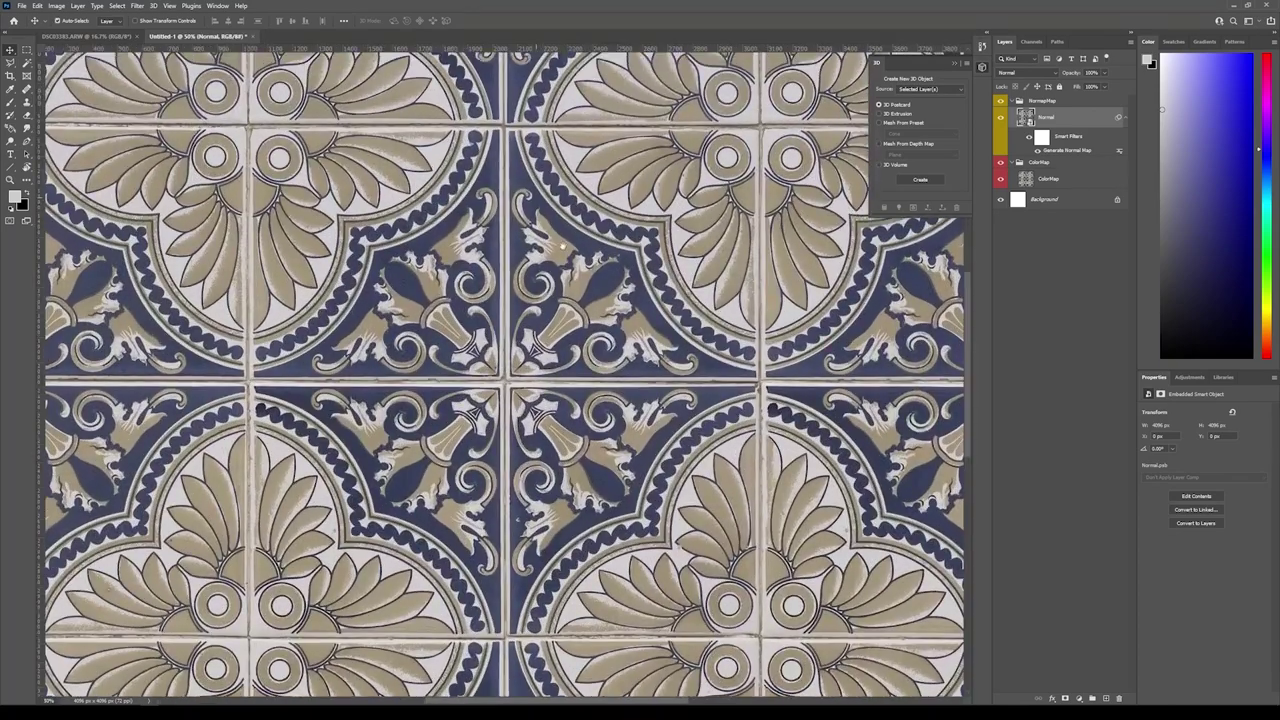
drag(563, 248, 640, 355)
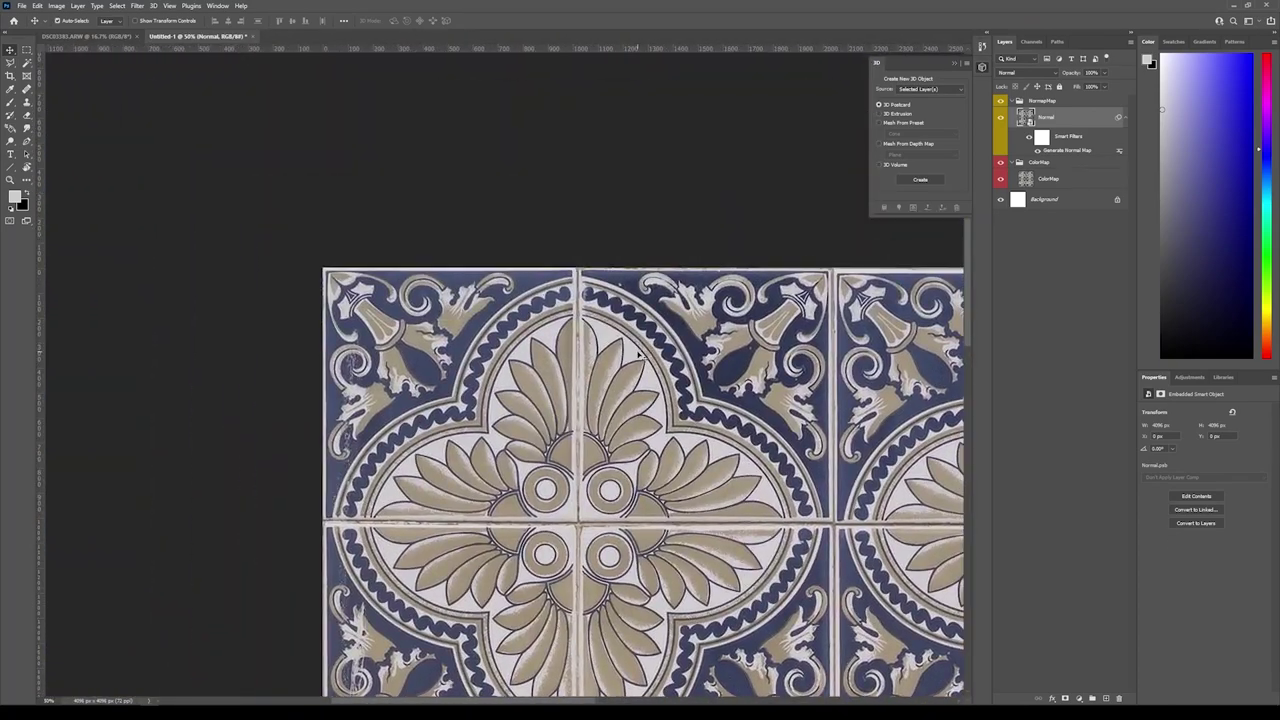
key(ctrl+plus)
key(ctrl+plus)
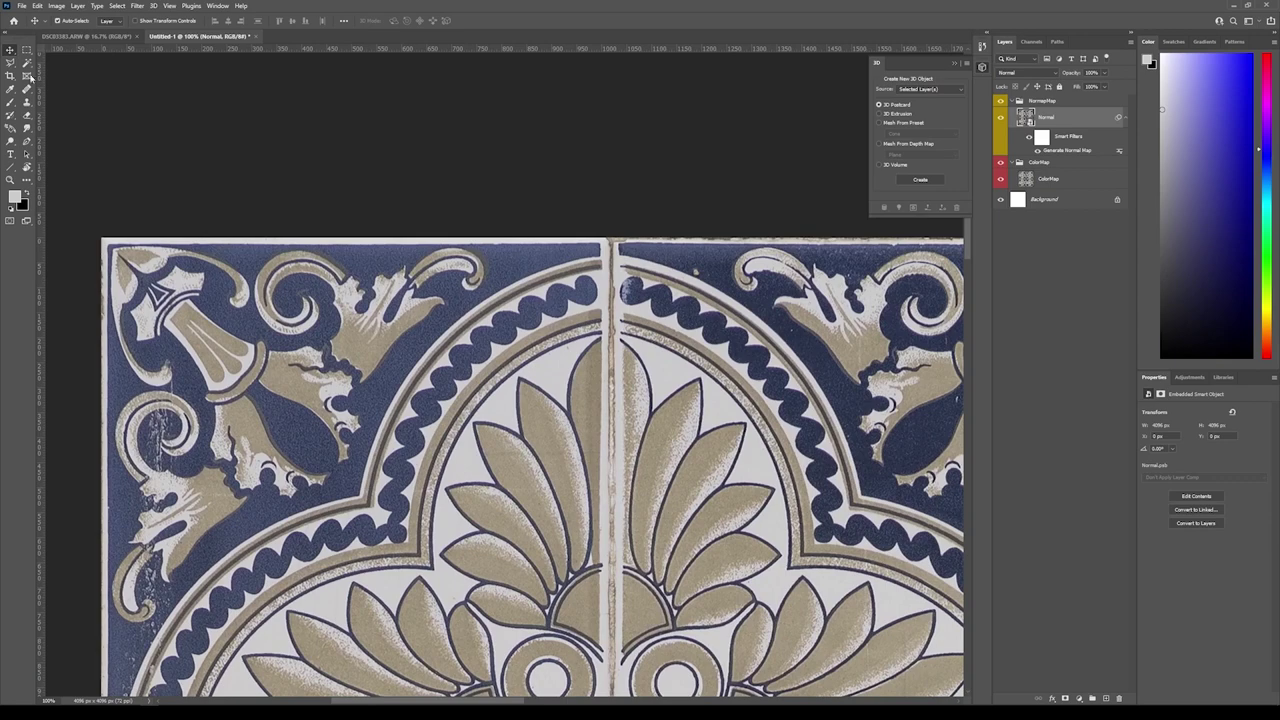
click(10, 62)
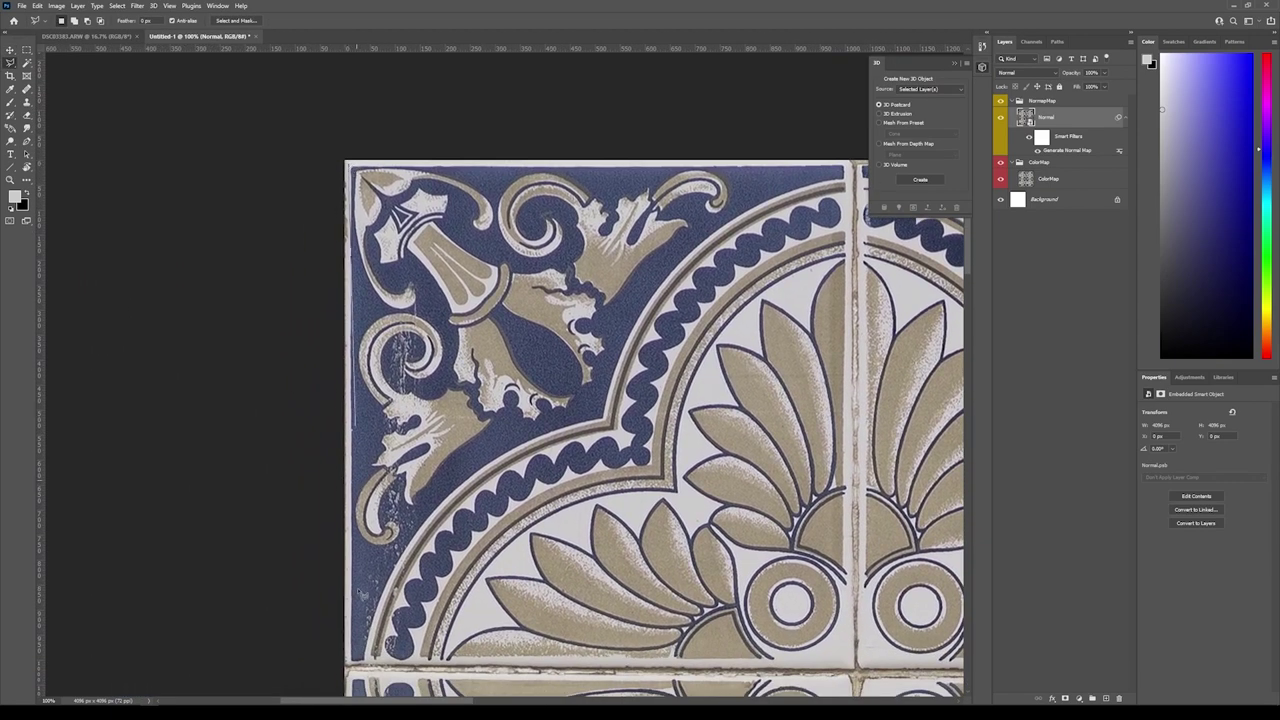
scroll(655, 400, down, 2)
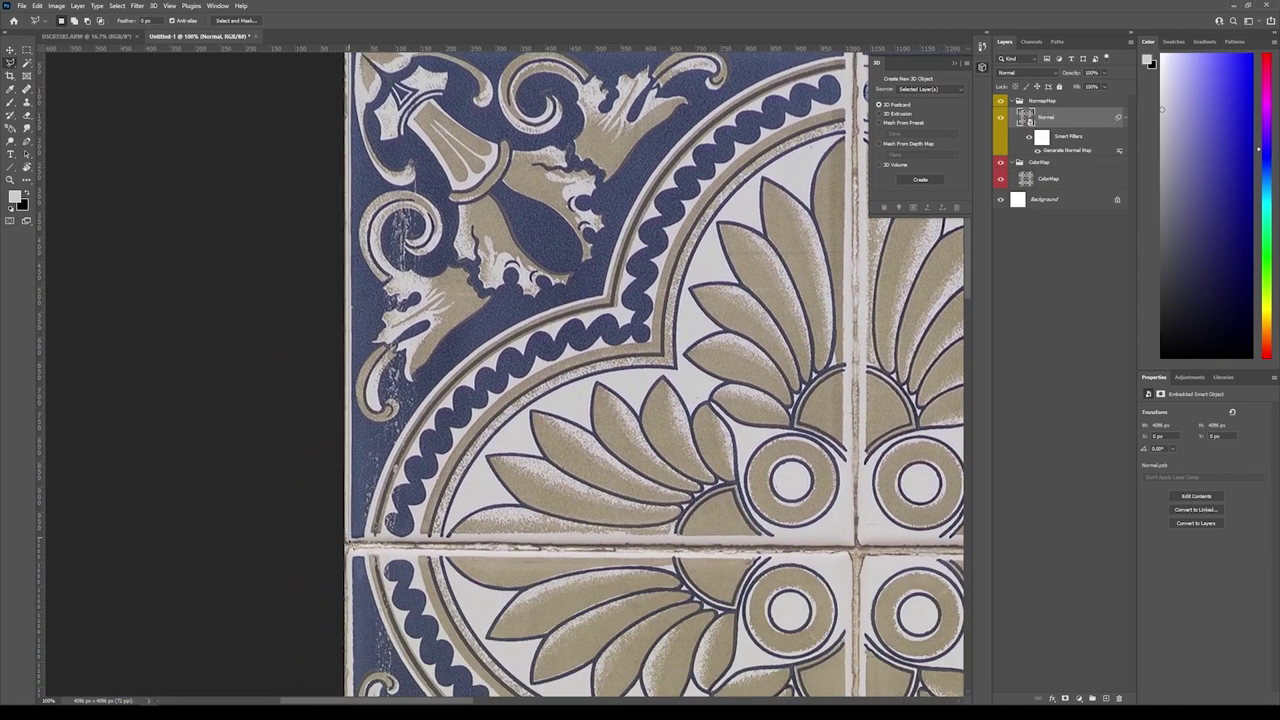
scroll(503, 551, right, 5)
mouse_move(503, 552)
mouse_down()
mouse_move(490, 546)
mouse_move(561, 542)
mouse_move(563, 94)
mouse_move(562, 177)
mouse_move(8, 178)
mouse_up()
drag(237, 172, 236, 174)
Feather the tile selection by 2 pixels and sample the tile's pale grey as foreground colour.
right_click(450, 246)
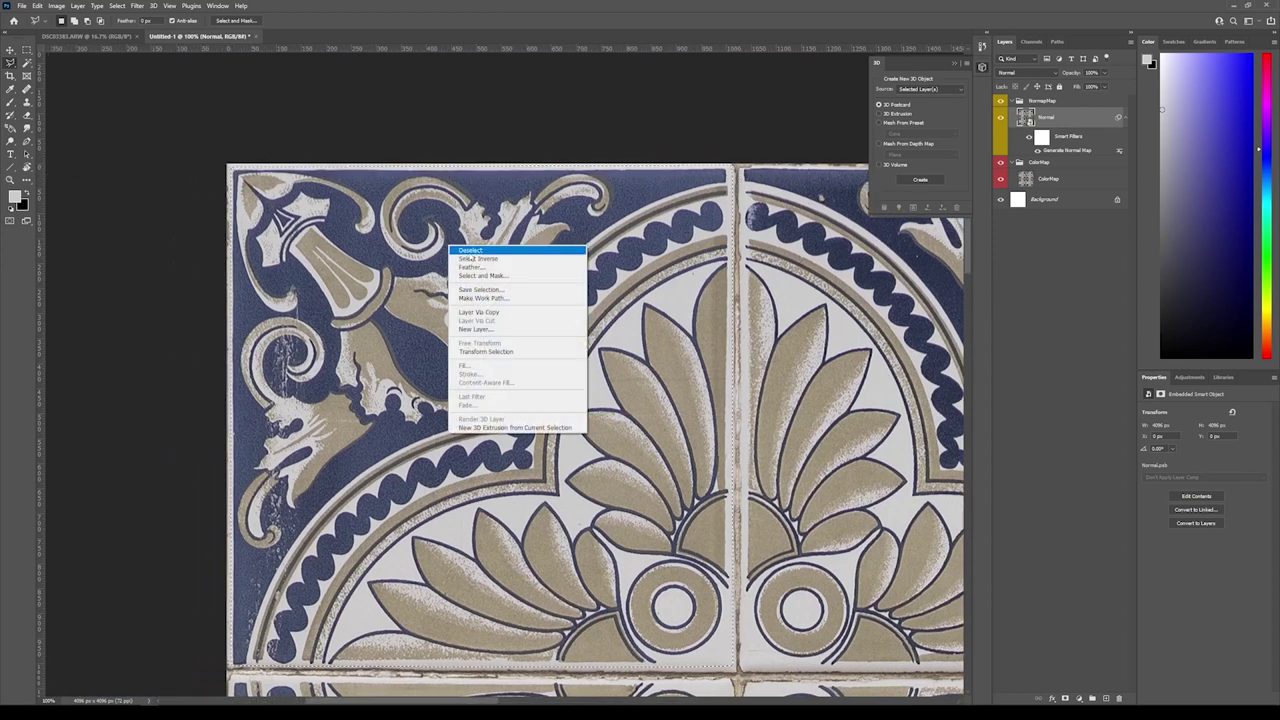
click(480, 268)
key(Return)
scroll(482, 229, right, 1)
key(i)
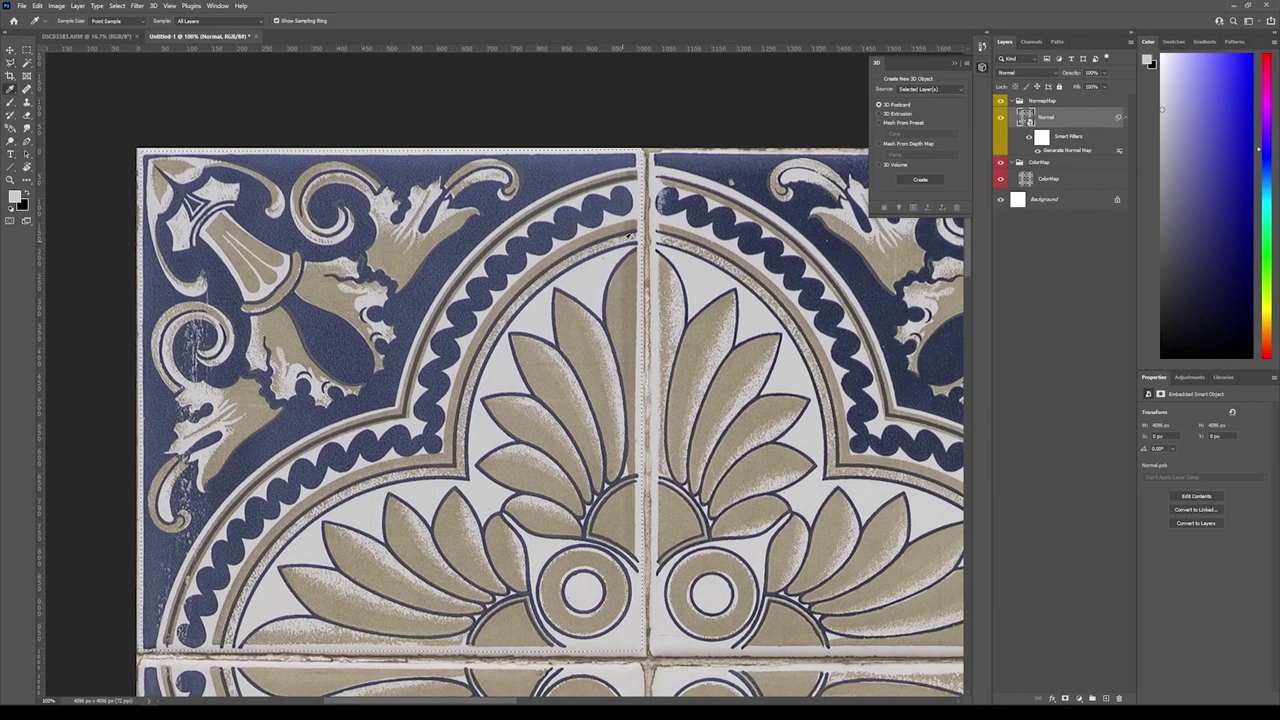
scroll(620, 452, down, 1)
scroll(622, 455, down, 1)
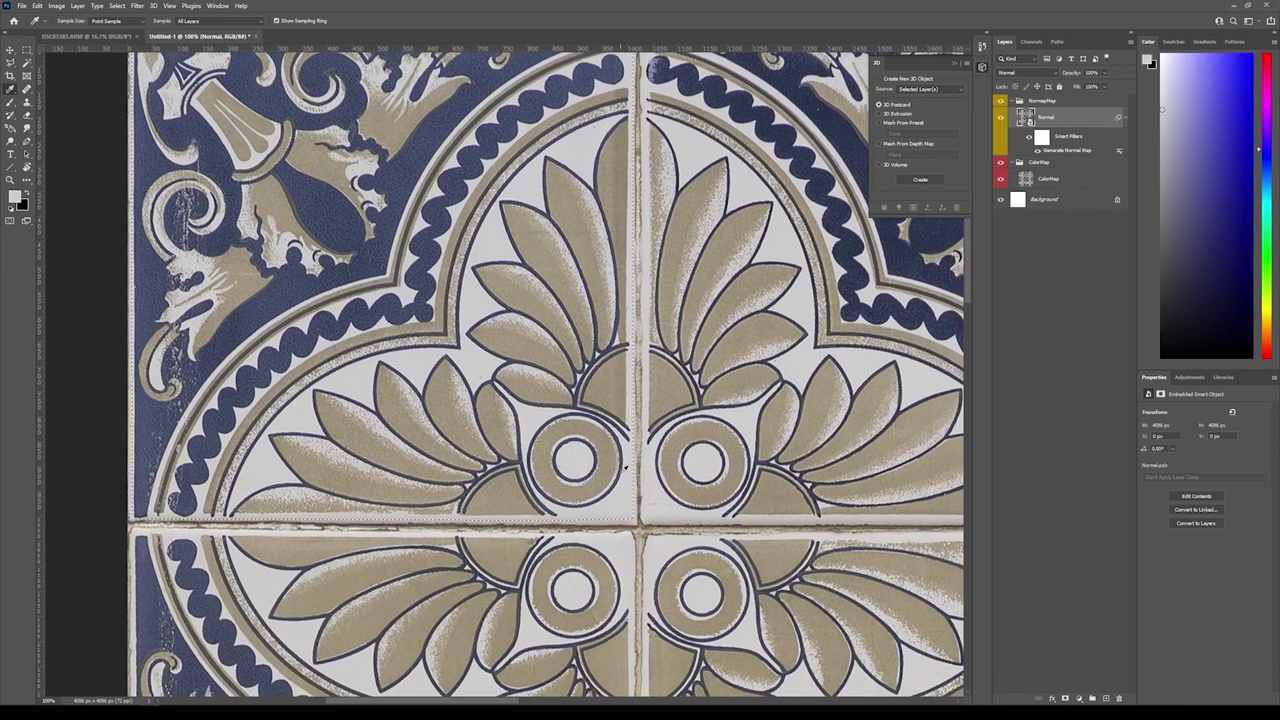
click(643, 427)
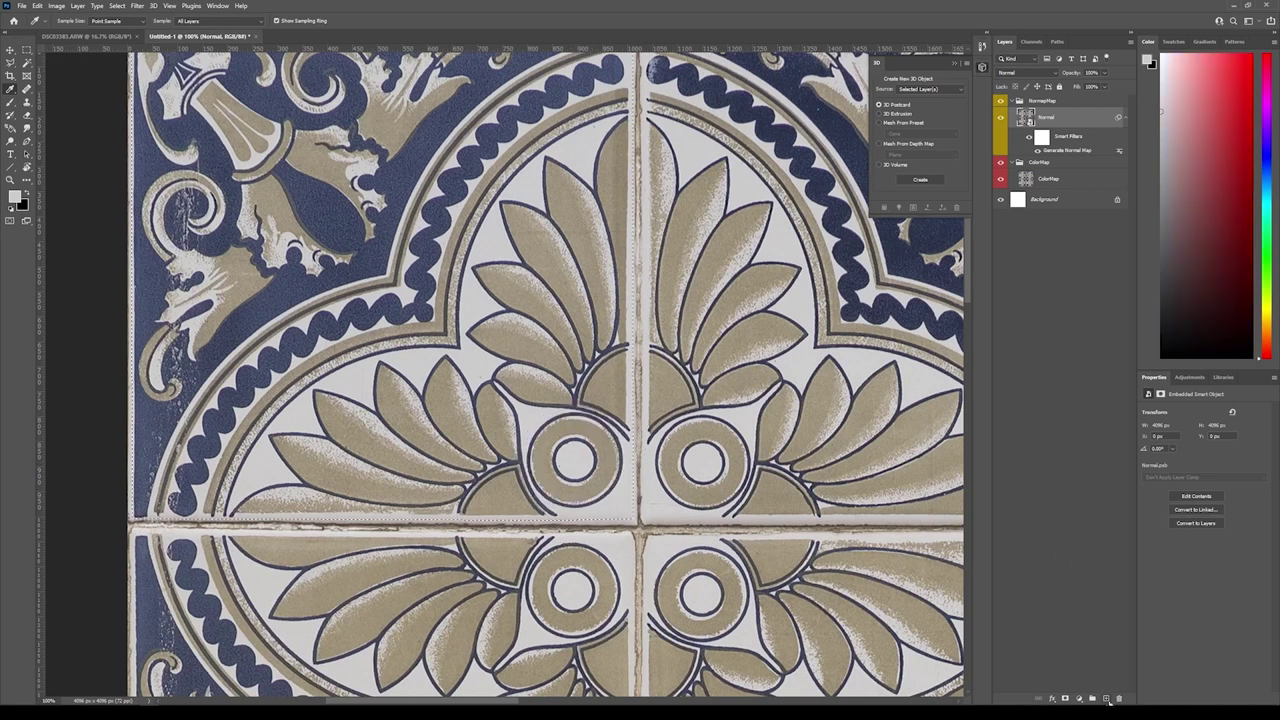
Add a new layer above Normal and fill the tile selection with the sampled grey.
click(1106, 699)
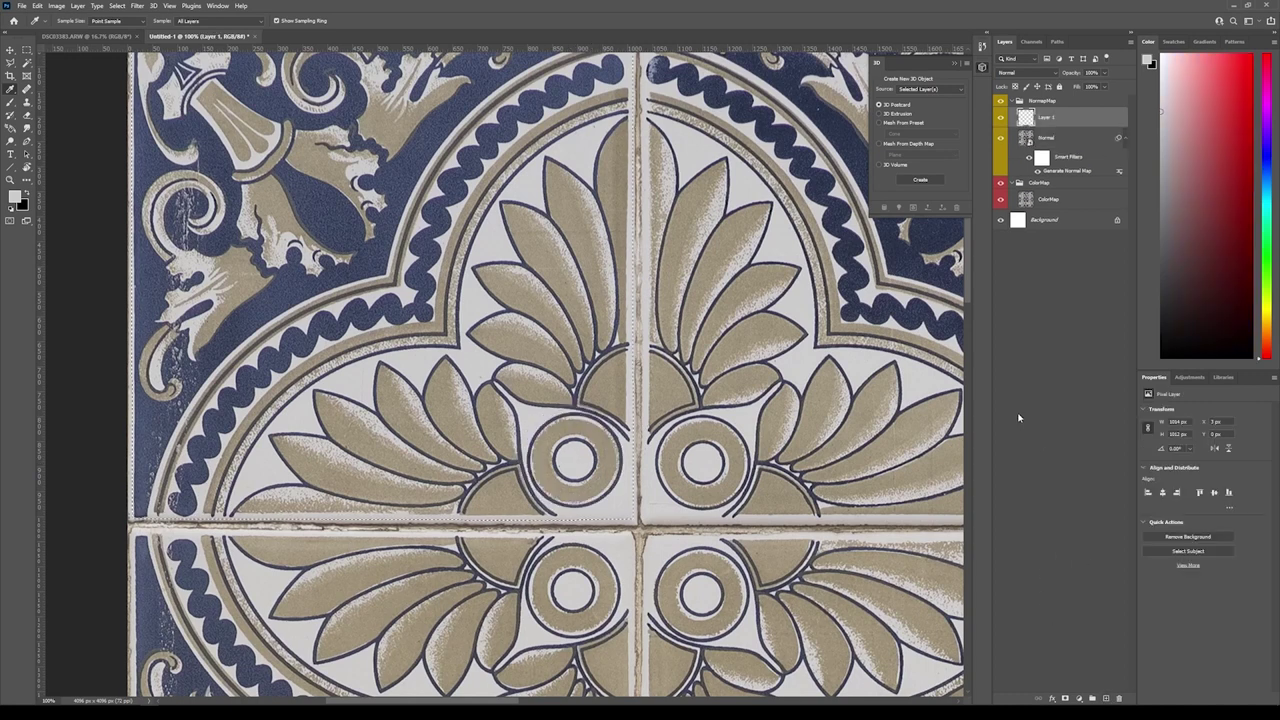
key(alt+BackSpace)
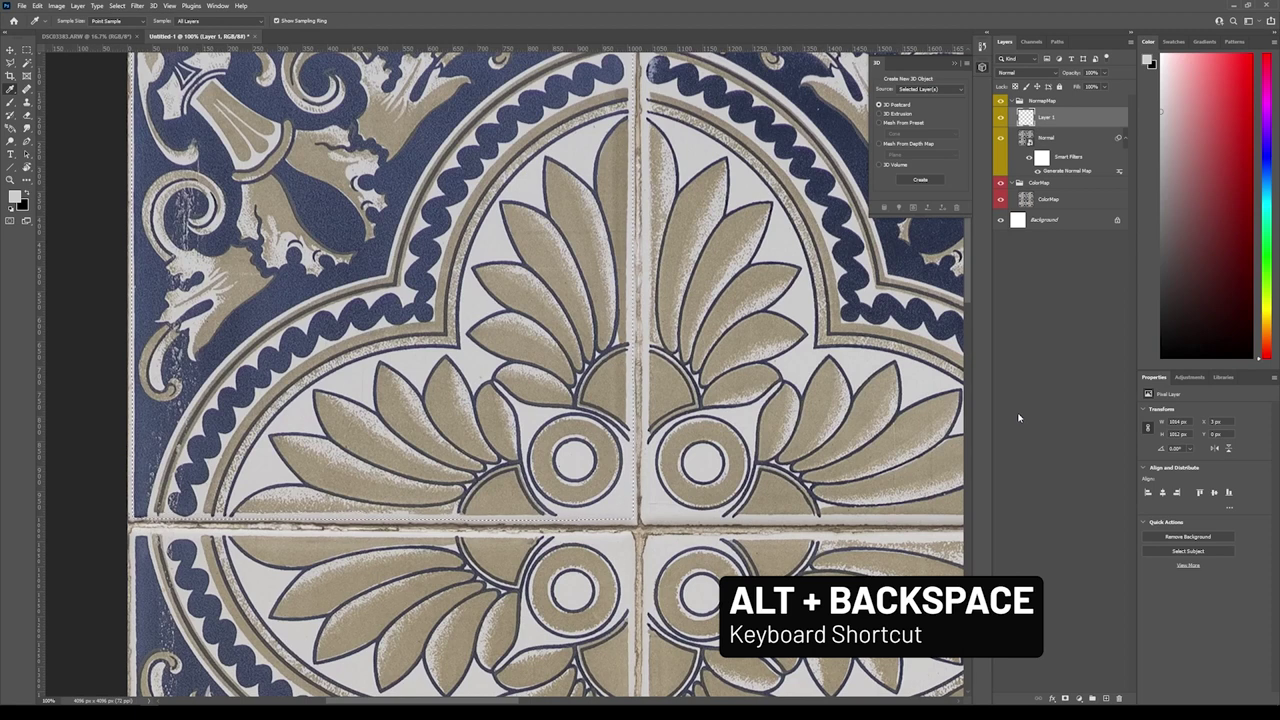
key(alt+BackSpace)
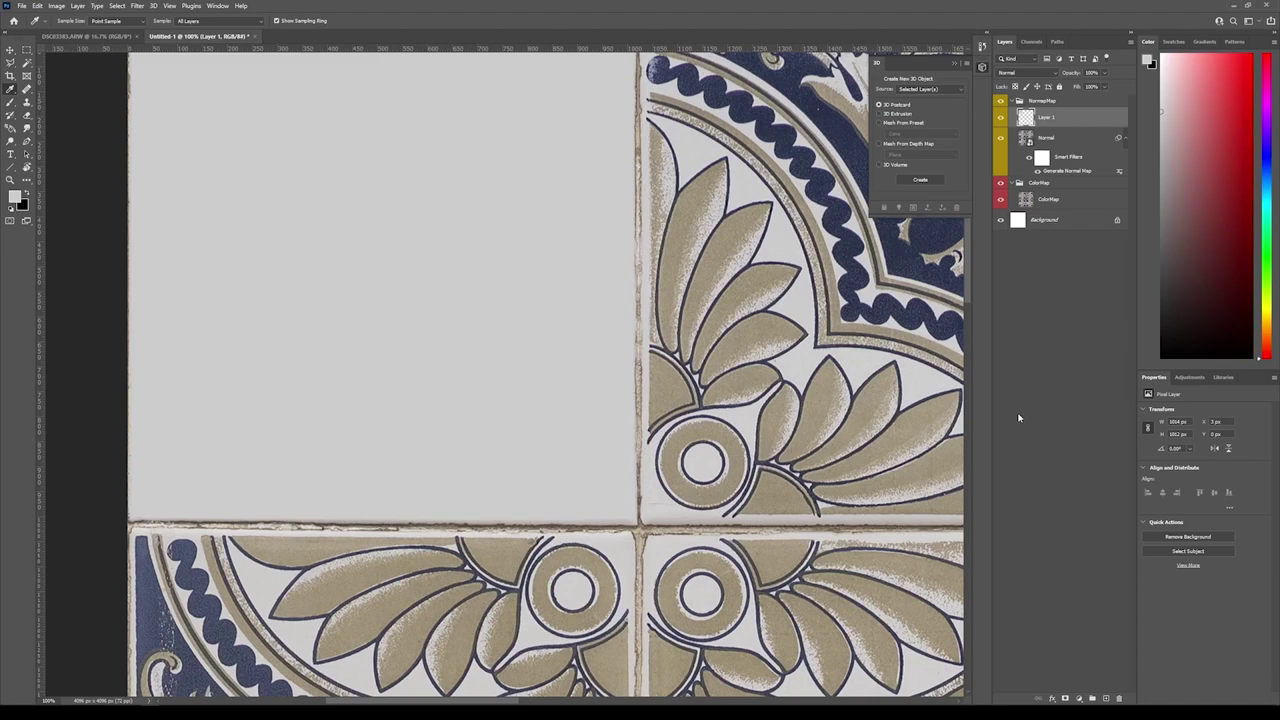
key(ctrl+minus)
key(ctrl+minus)
key(ctrl+minus)
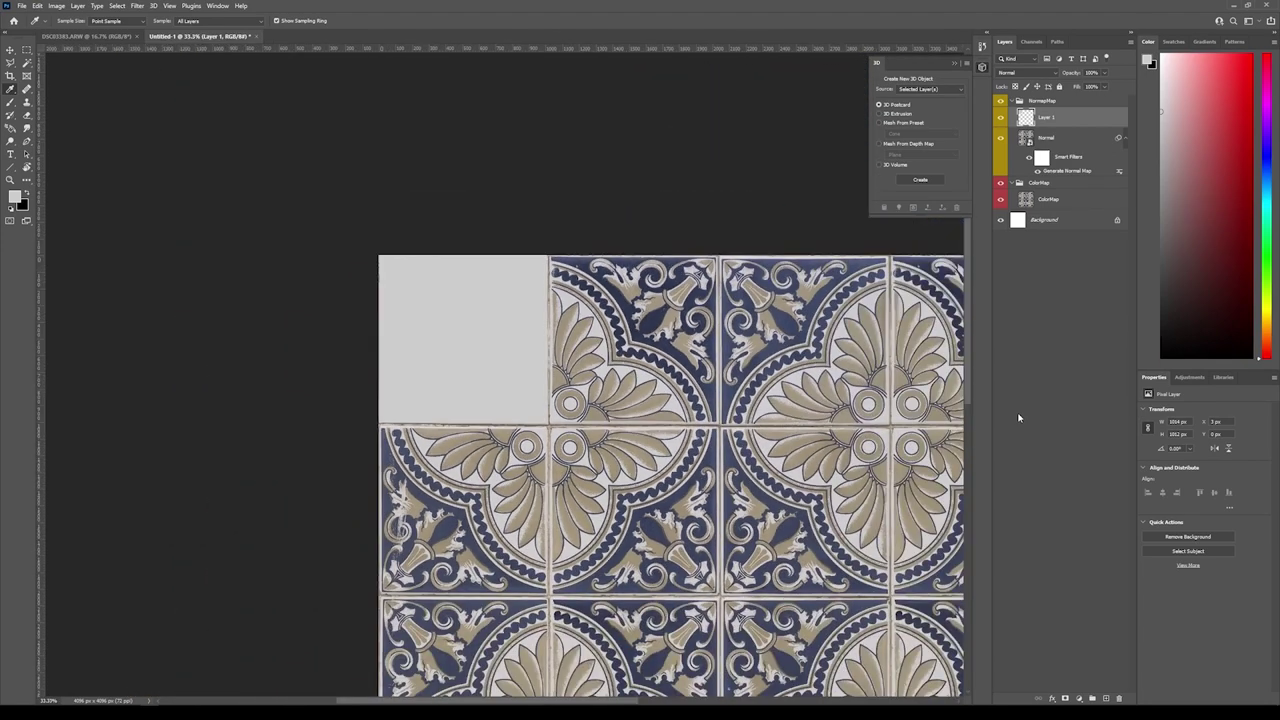
key(ctrl+plus)
key(ctrl+plus)
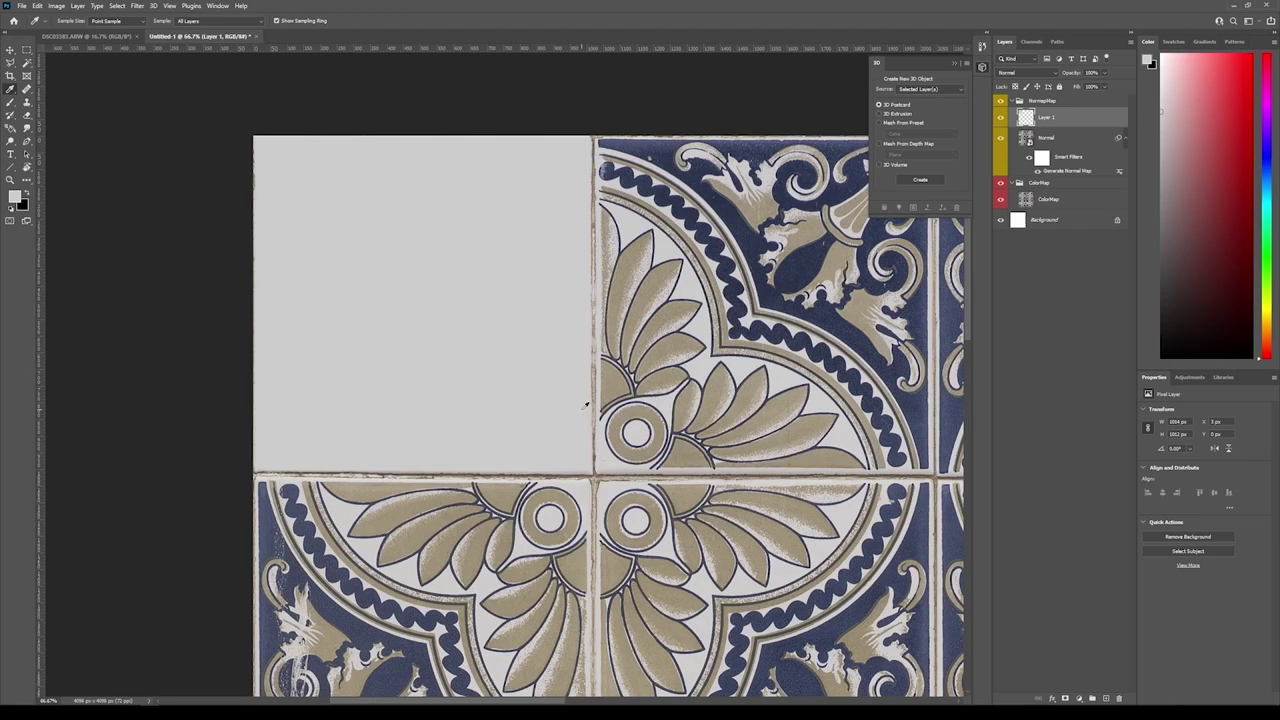
Zoom to full size on the neighbouring tile and lasso around it.
key(ctrl+plus)
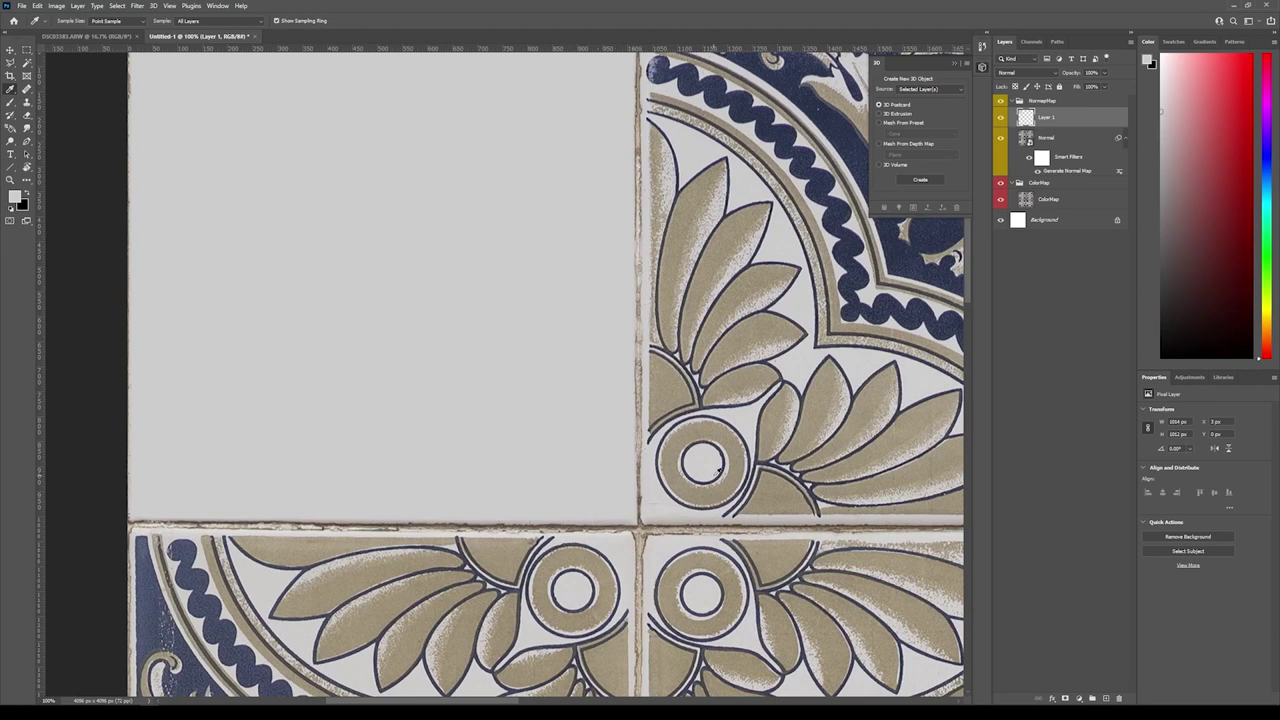
drag(742, 318, 349, 384)
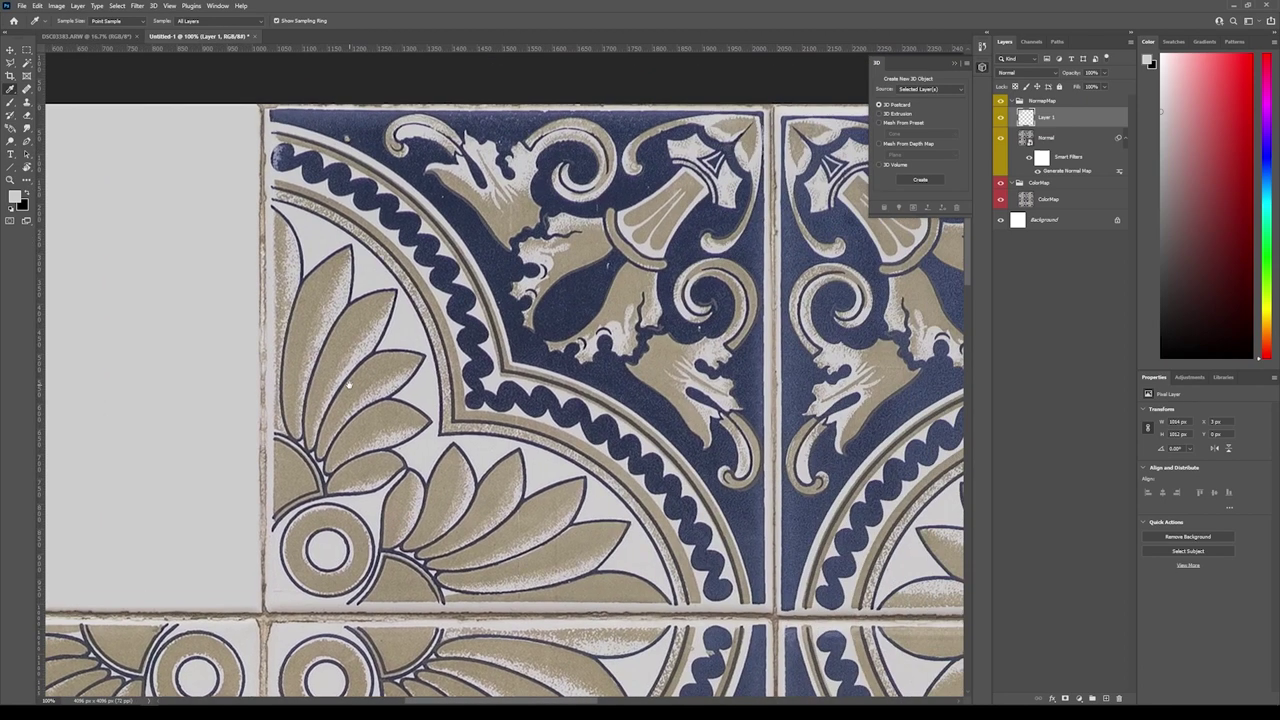
click(11, 63)
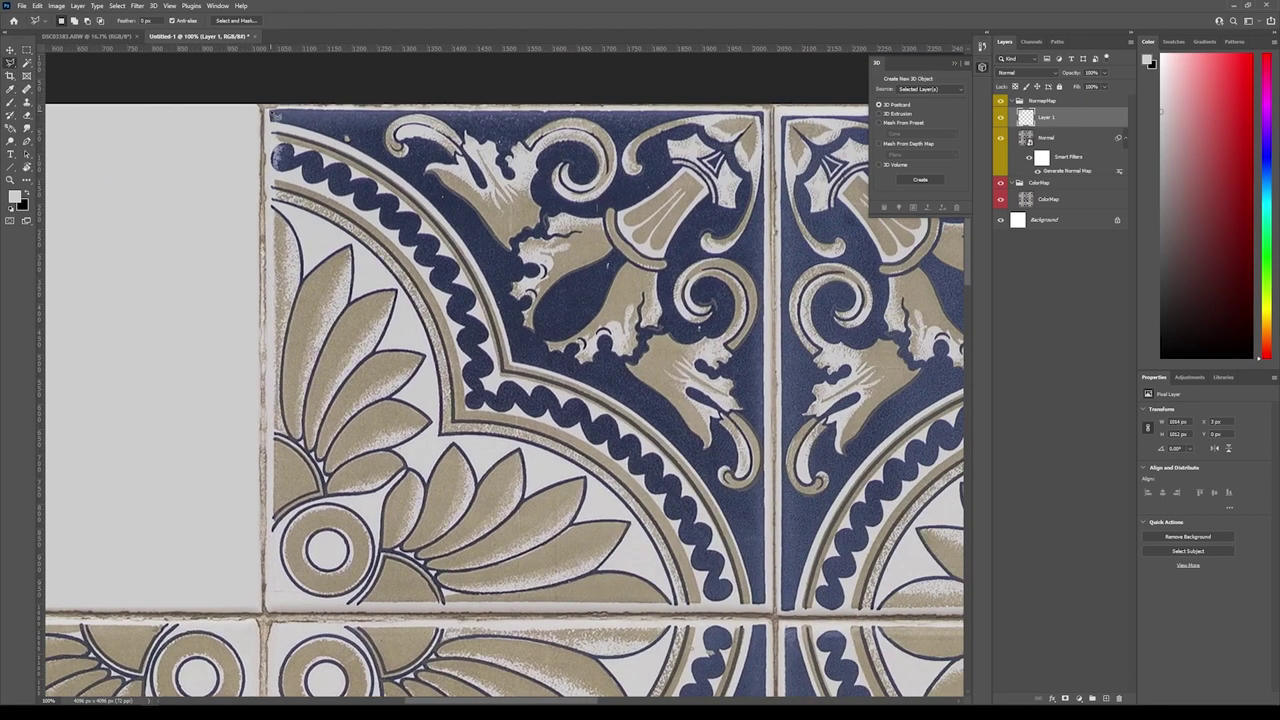
scroll(274, 470, down, 1)
mouse_move(270, 112)
mouse_down()
mouse_move(274, 655)
mouse_move(254, 627)
mouse_move(262, 555)
mouse_move(272, 592)
mouse_move(773, 595)
mouse_move(773, 5)
mouse_move(785, 80)
mouse_move(765, 210)
mouse_move(268, 206)
mouse_up()
right_click(379, 226)
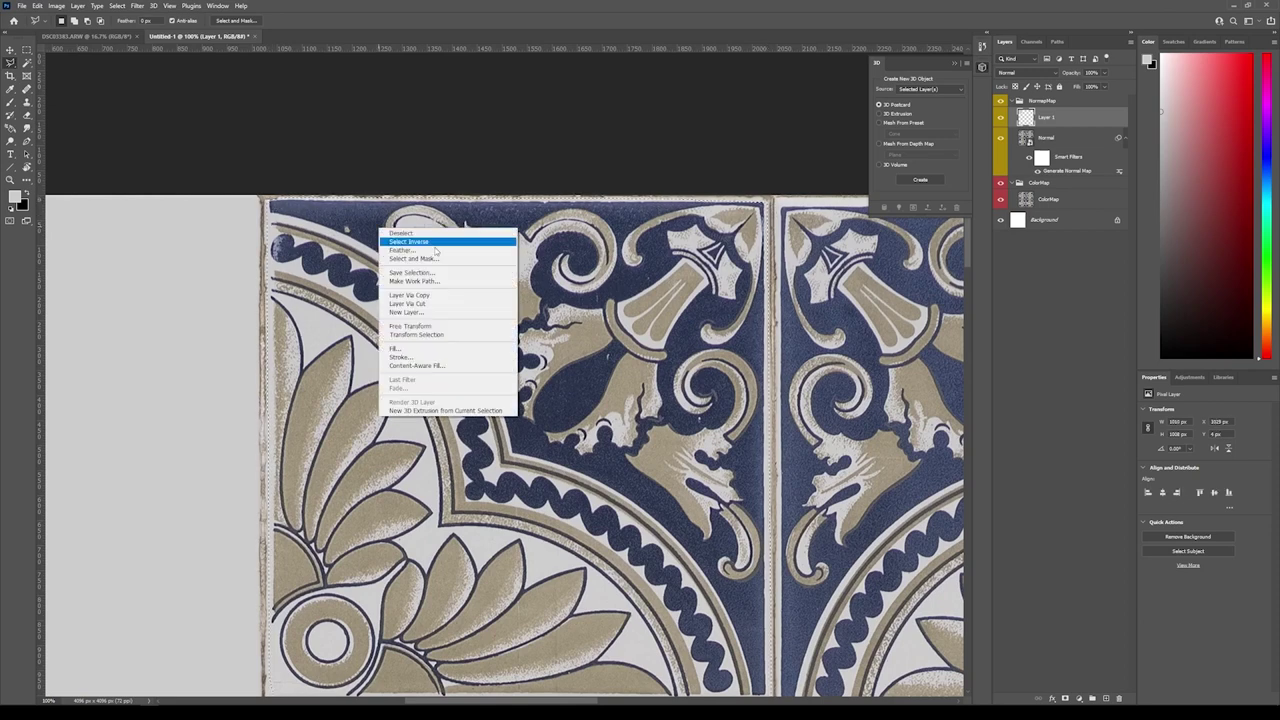
Feather the neighbouring tile's selection, fill it grey, and deselect.
click(445, 250)
key(Return)
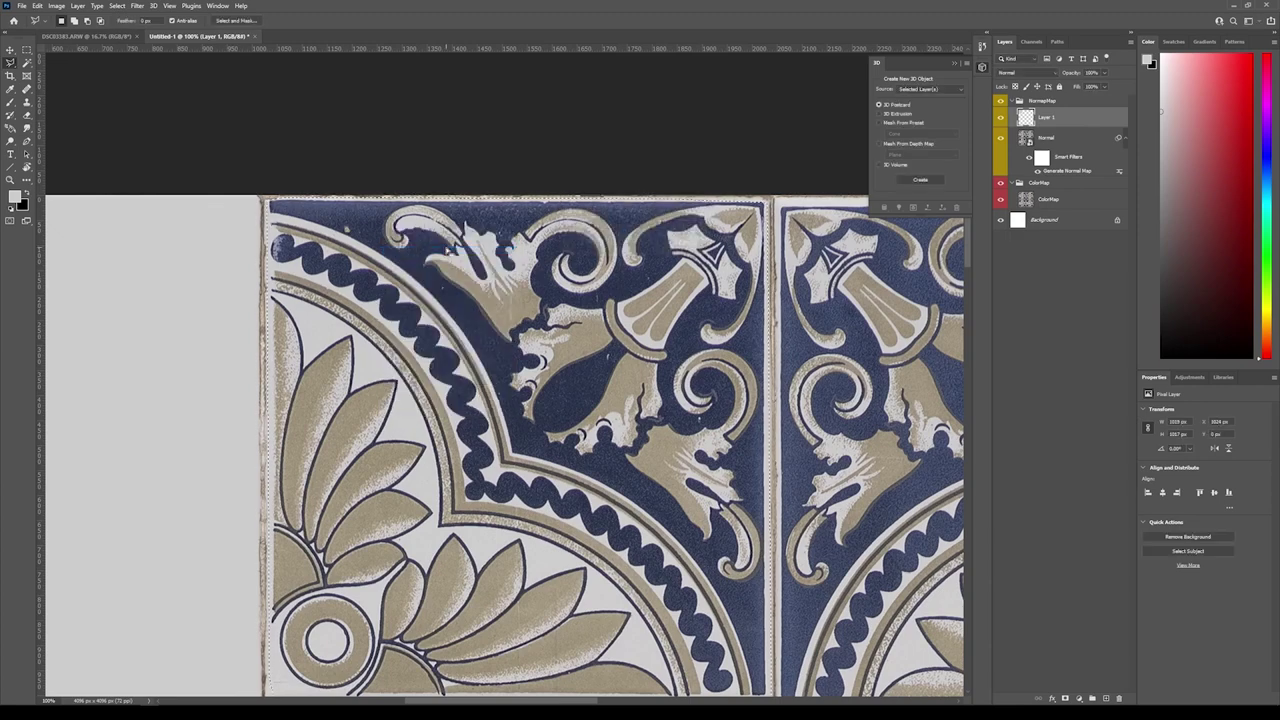
key(Delete)
key(ctrl+d)
Outline the next tile and pan across the pattern to check the remaining tiles.
drag(537, 283, 325, 255)
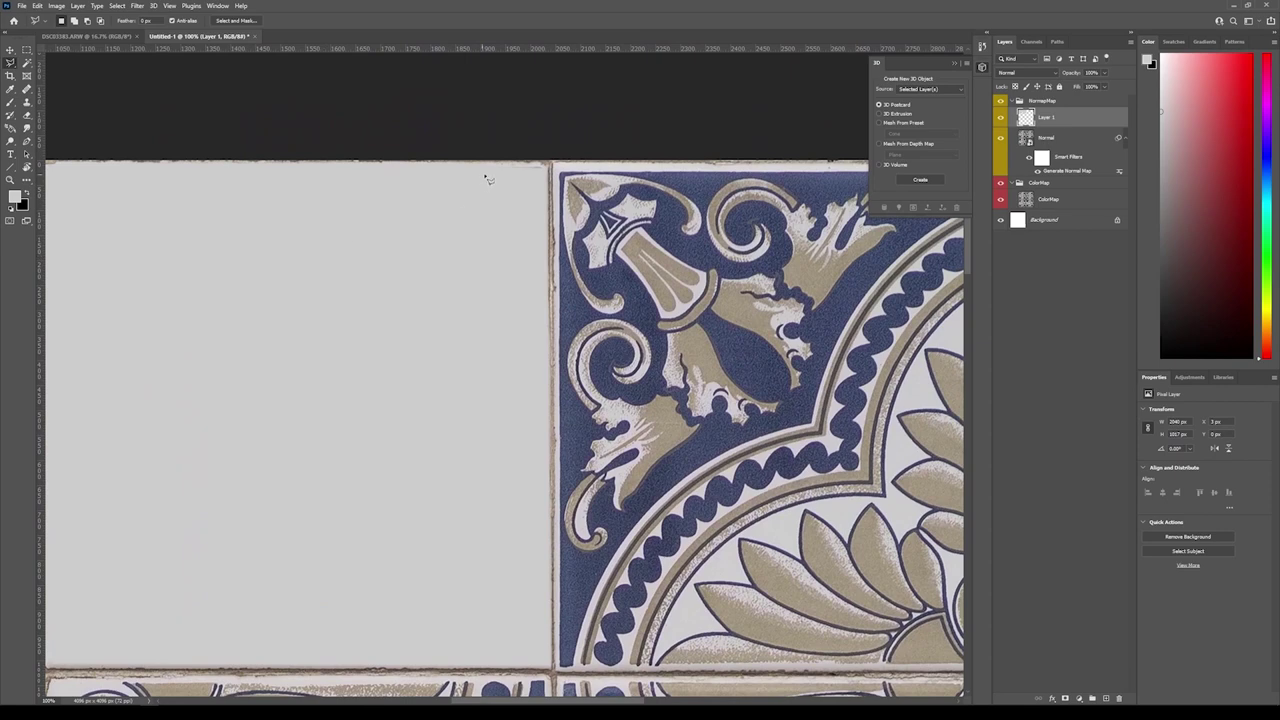
mouse_move(546, 172)
mouse_down()
mouse_move(494, 177)
mouse_move(502, 187)
mouse_up()
drag(590, 230, 384, 195)
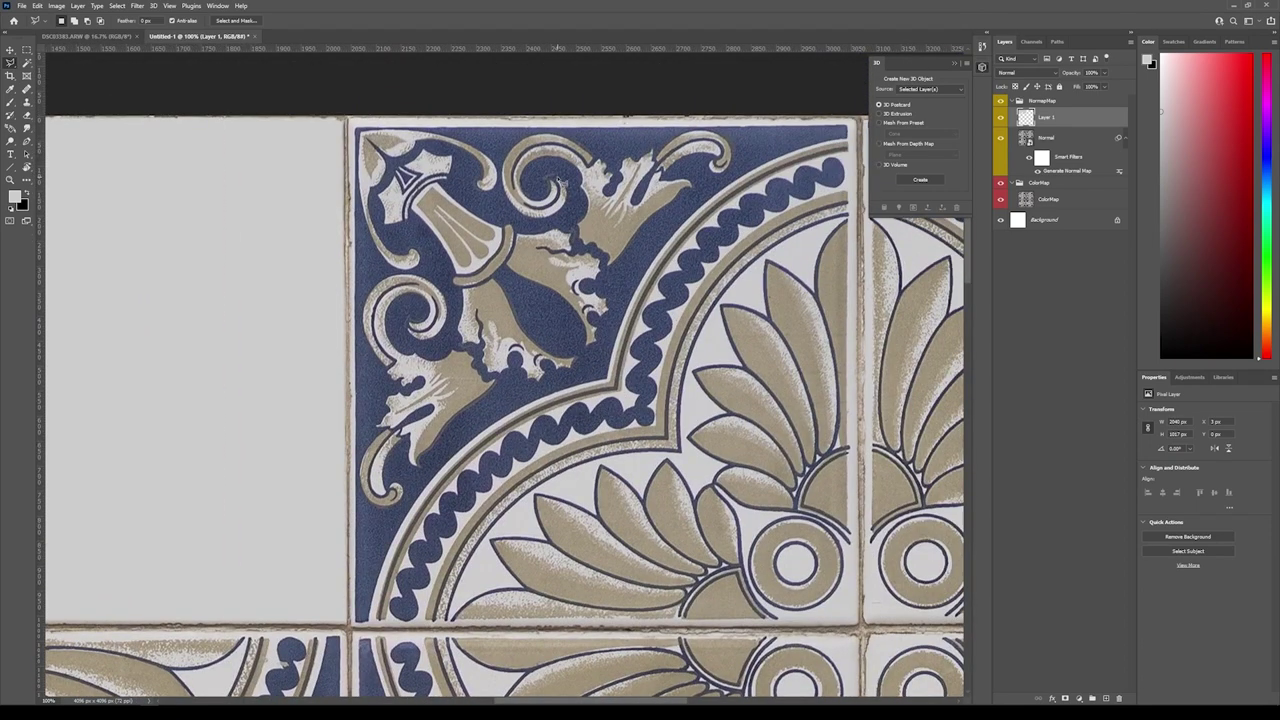
drag(500, 300, 600, 400)
scroll(504, 374, right, 15)
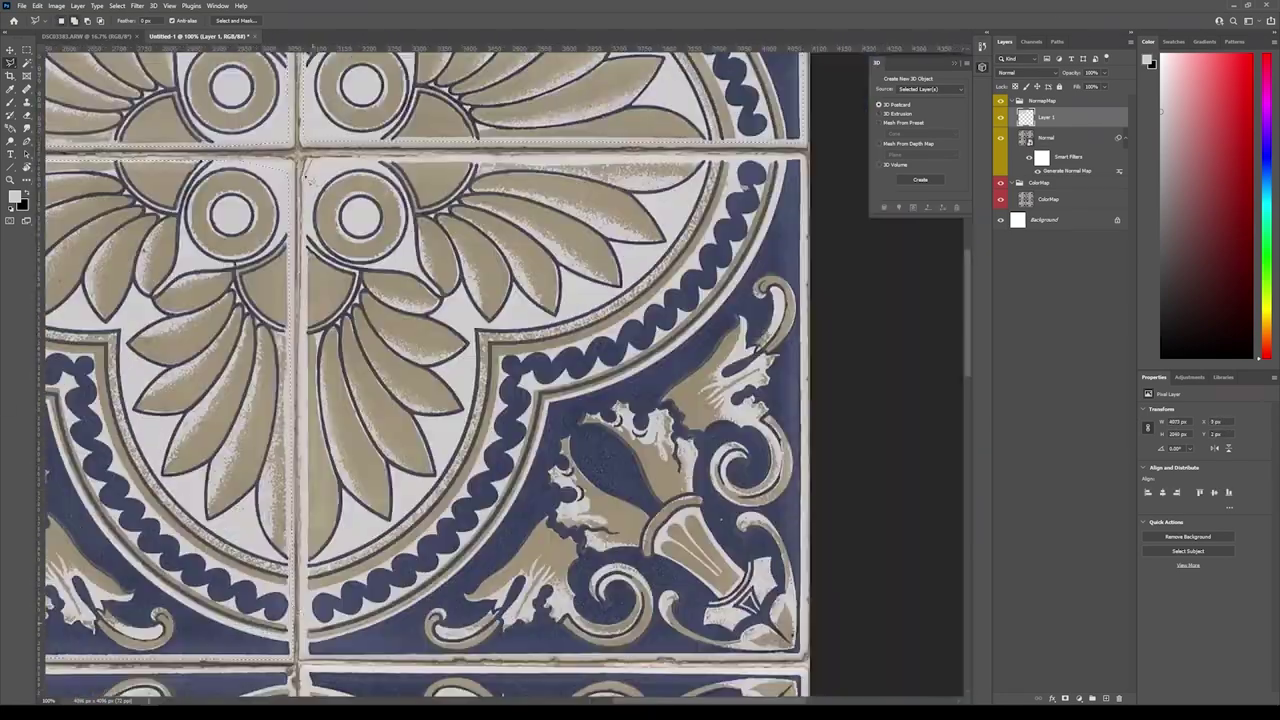
drag(305, 176, 322, 368)
drag(600, 400, 452, 156)
scroll(452, 156, down, 4)
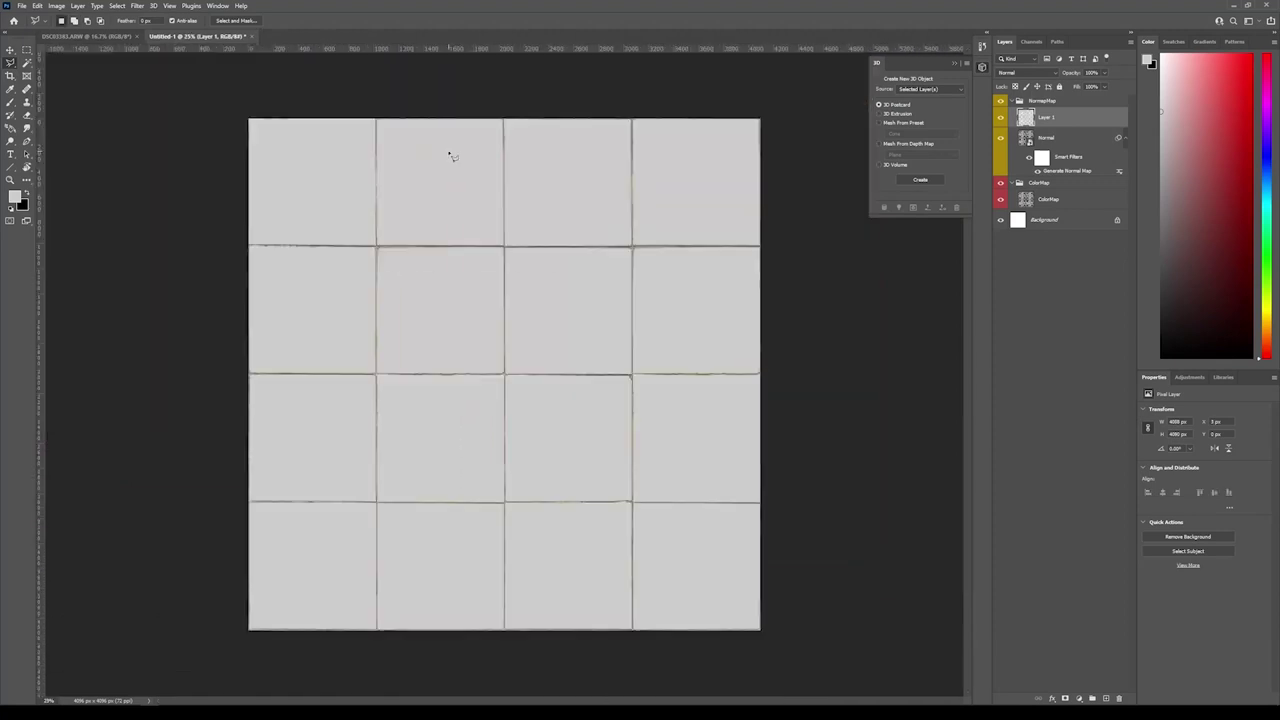
Add a Curves adjustment above the grey layer with black point 28 and a lowered white point.
click(1080, 700)
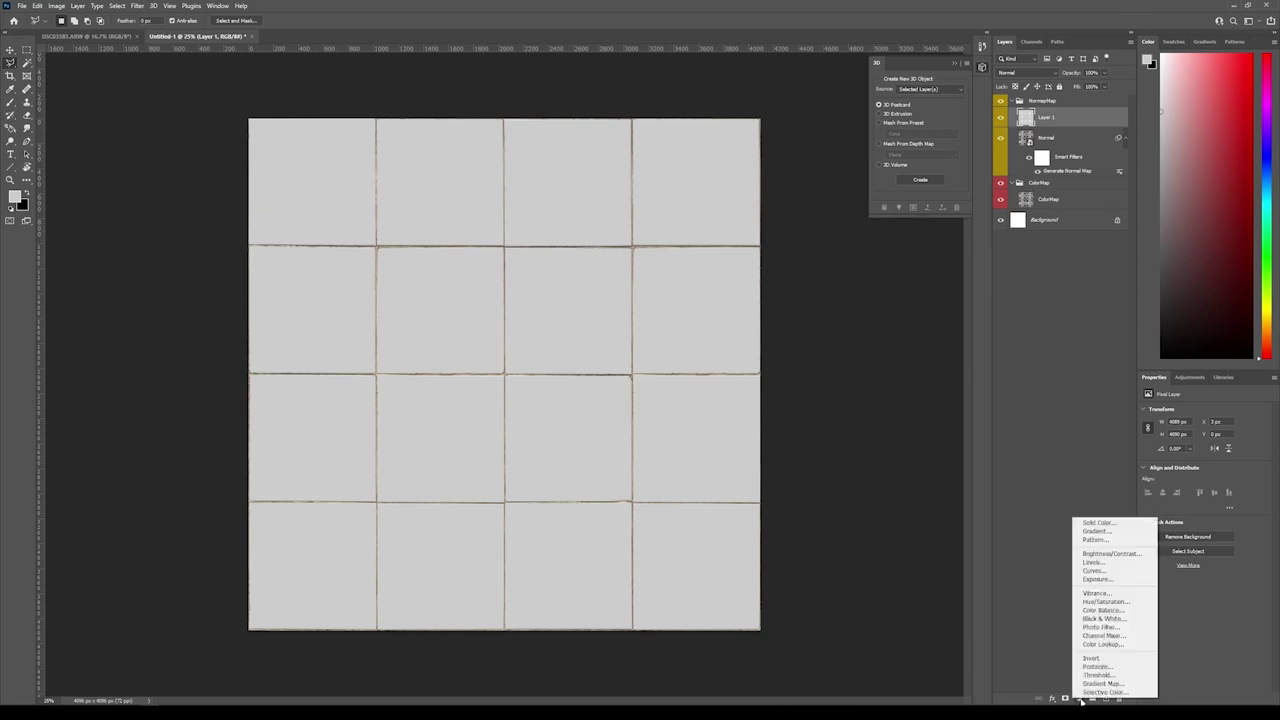
click(1118, 571)
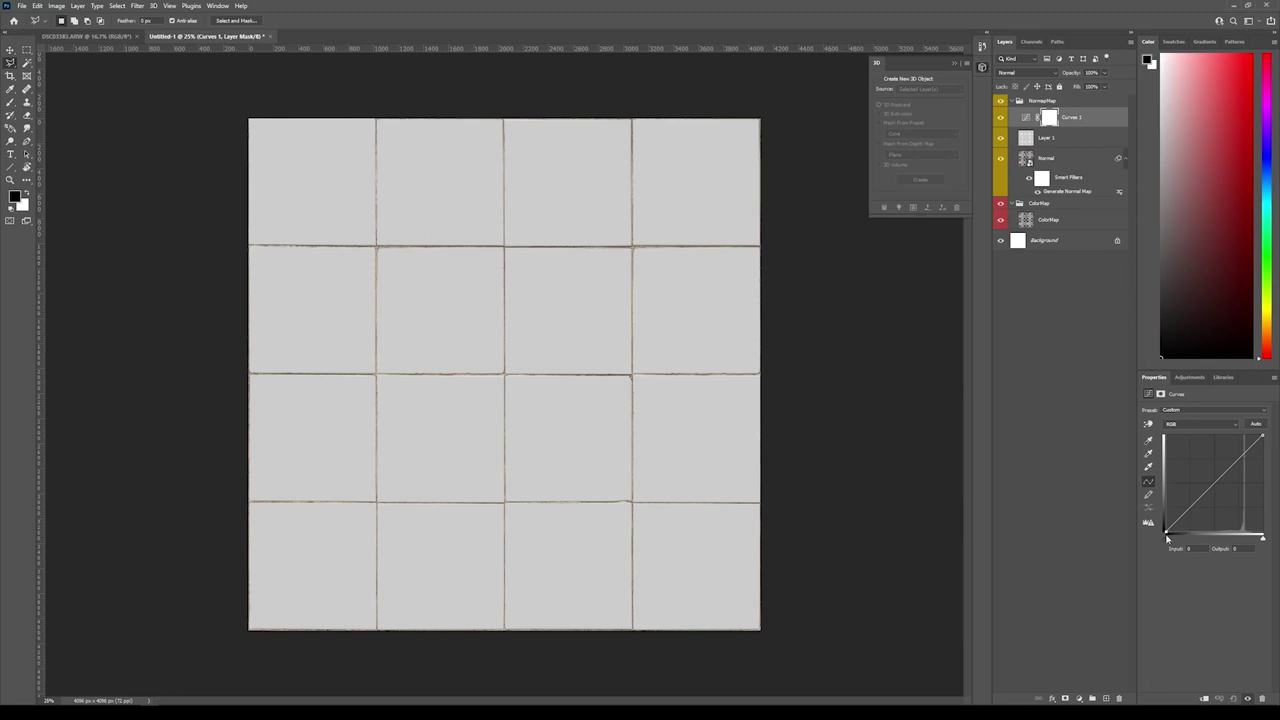
drag(1166, 531, 1180, 532)
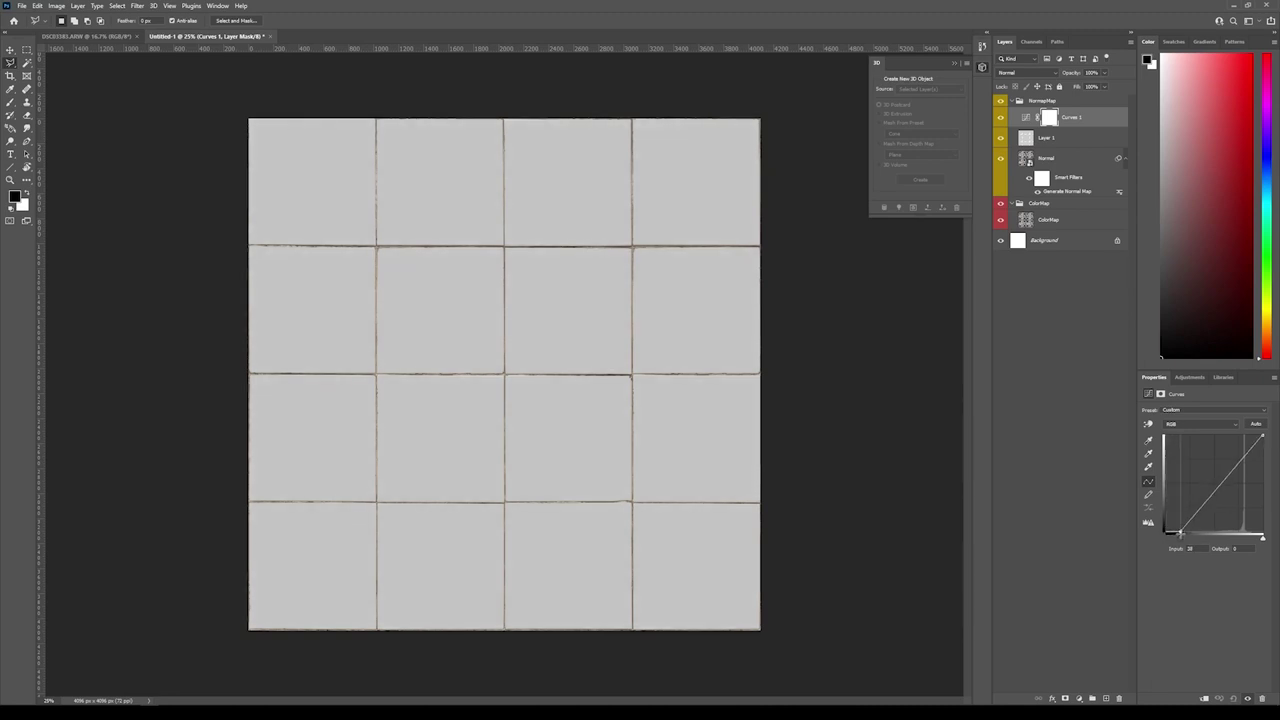
drag(1261, 437, 1251, 437)
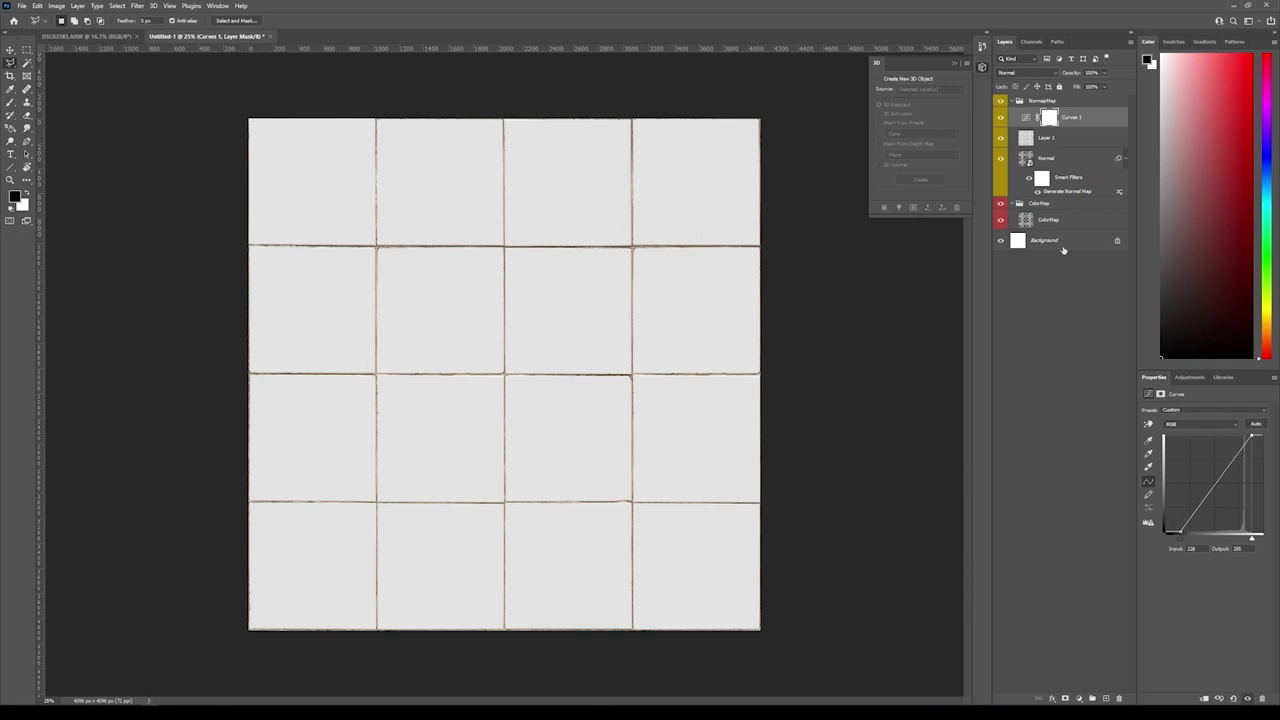
click(1001, 118)
click(1001, 118)
click(1001, 119)
click(1001, 119)
Add two curve points forming an S-curve, compare before and after, then add empty Layer 2.
click(1228, 470)
click(1204, 509)
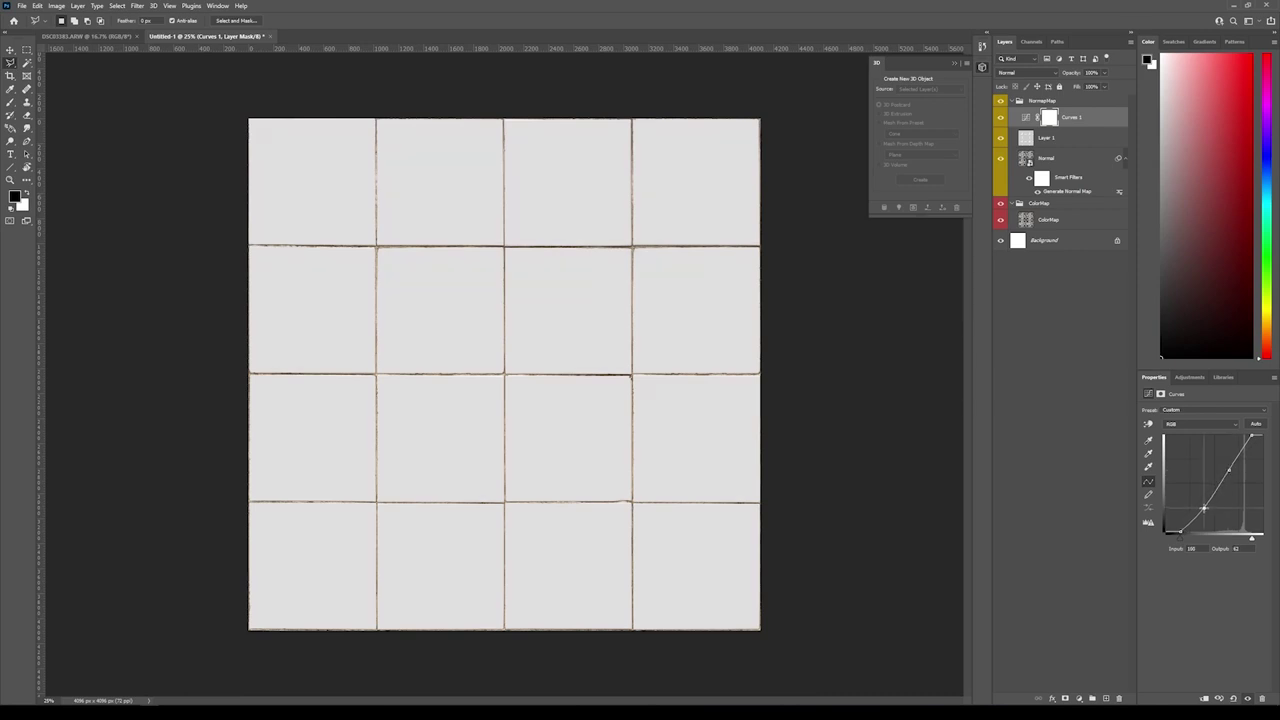
drag(1204, 509, 1200, 509)
drag(1229, 467, 1231, 469)
click(1001, 118)
click(1001, 119)
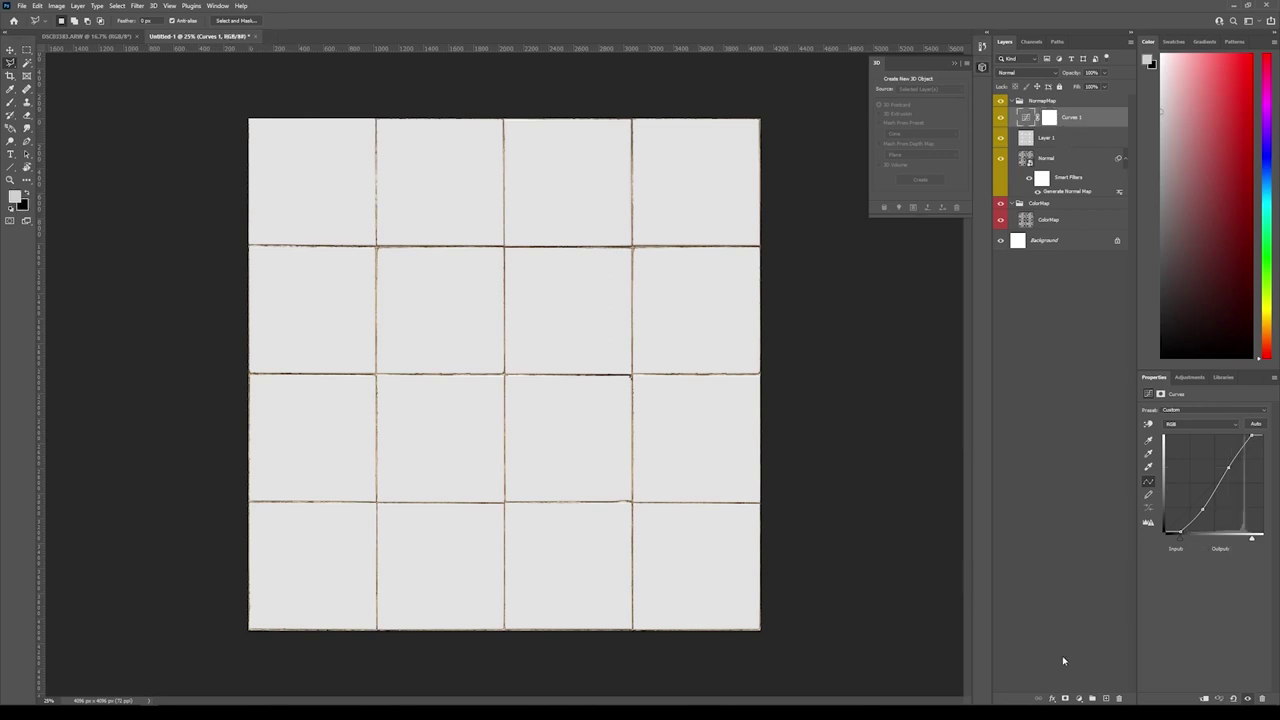
click(1106, 698)
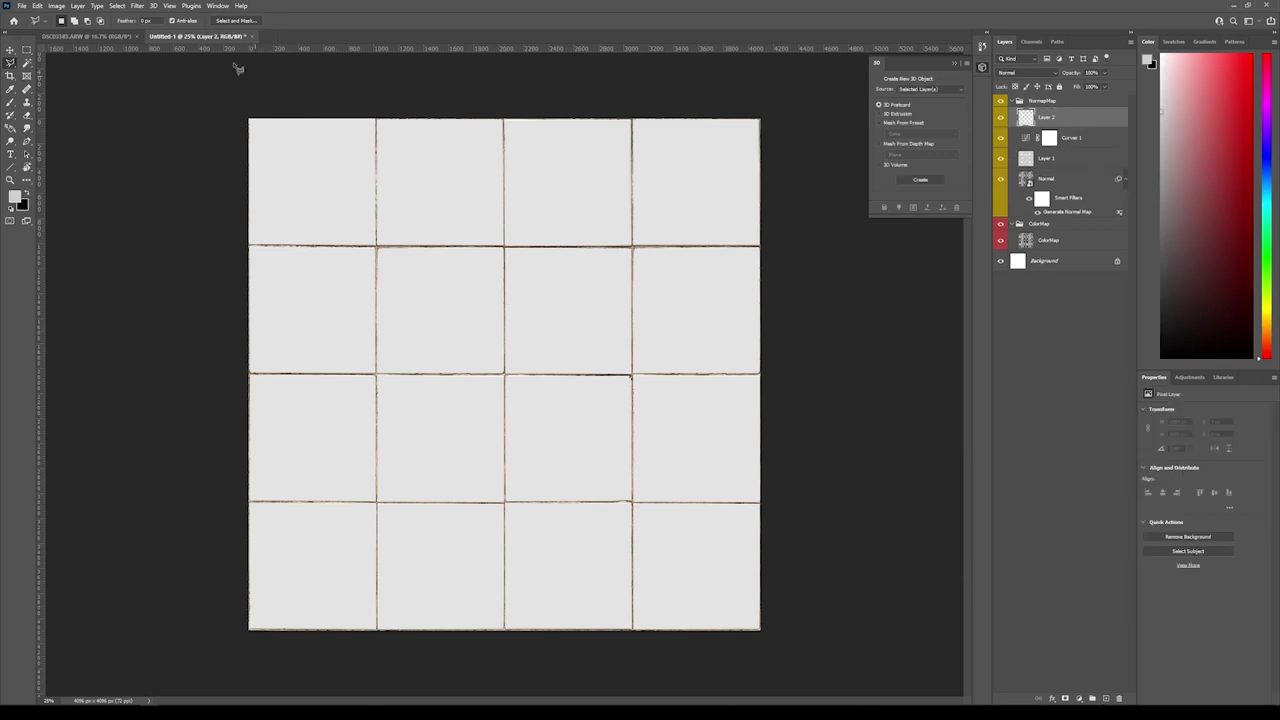
Fill Layer 2 with a merged copy of the visible image using Image > Apply Image.
click(57, 6)
click(72, 152)
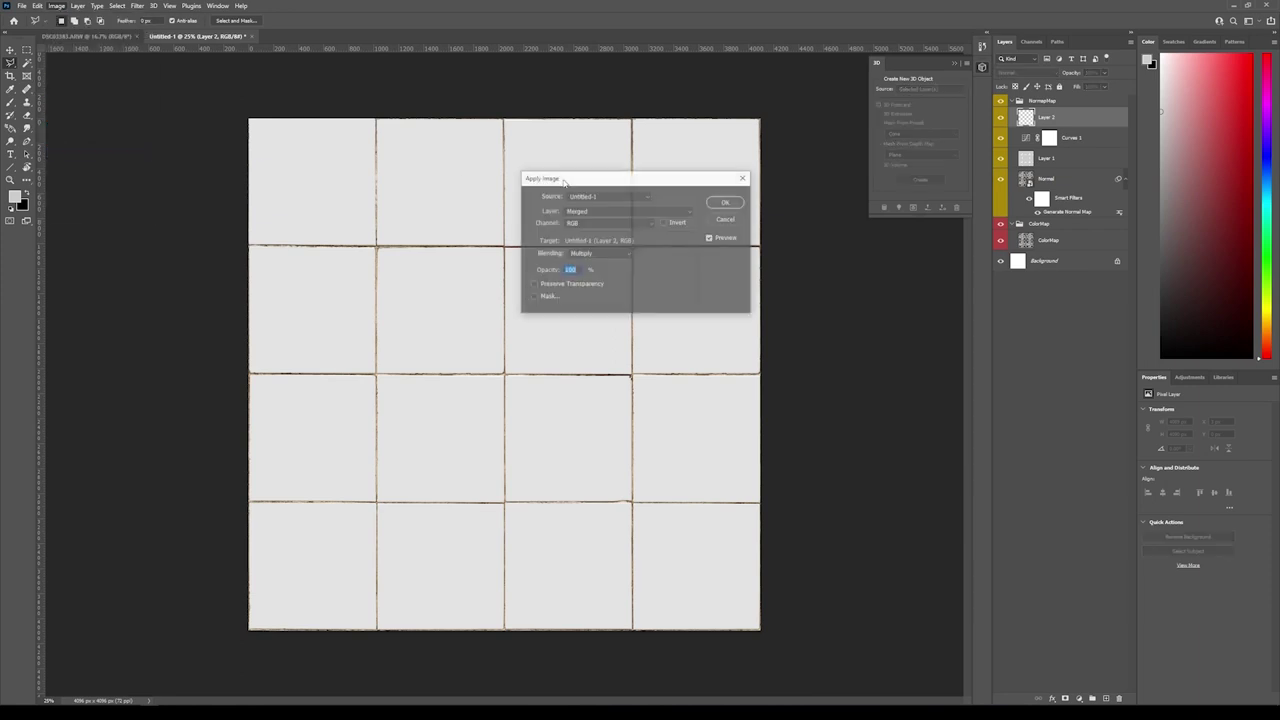
click(728, 200)
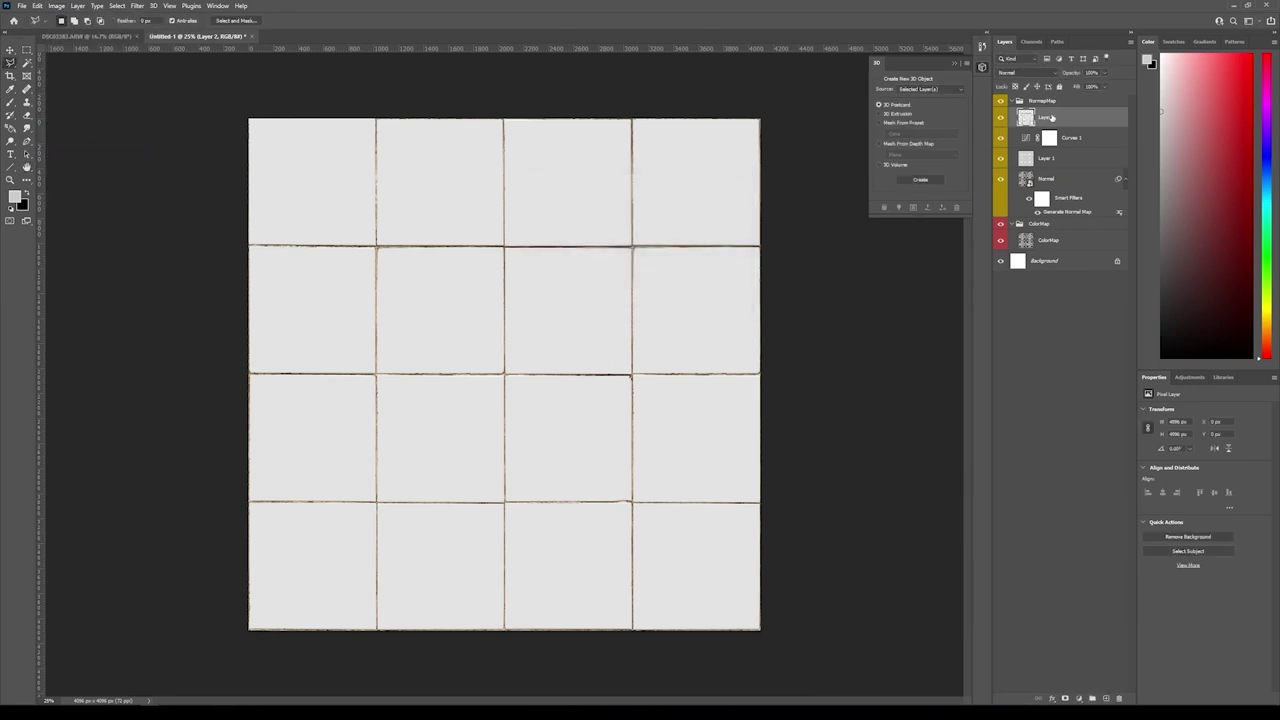
click(153, 6)
click(153, 6)
Generate a normal map from Layer 2 with Blur 1 and Detail Scale lowered to about 28%.
click(138, 6)
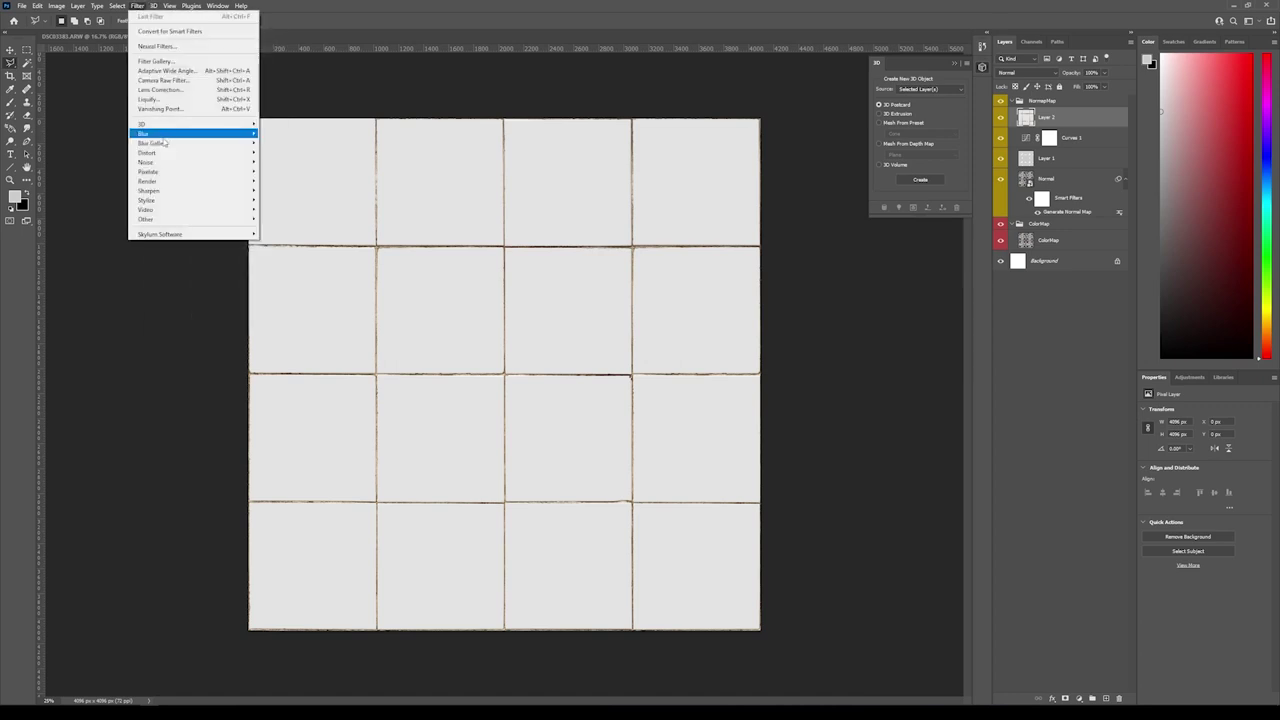
mouse_move(184, 125)
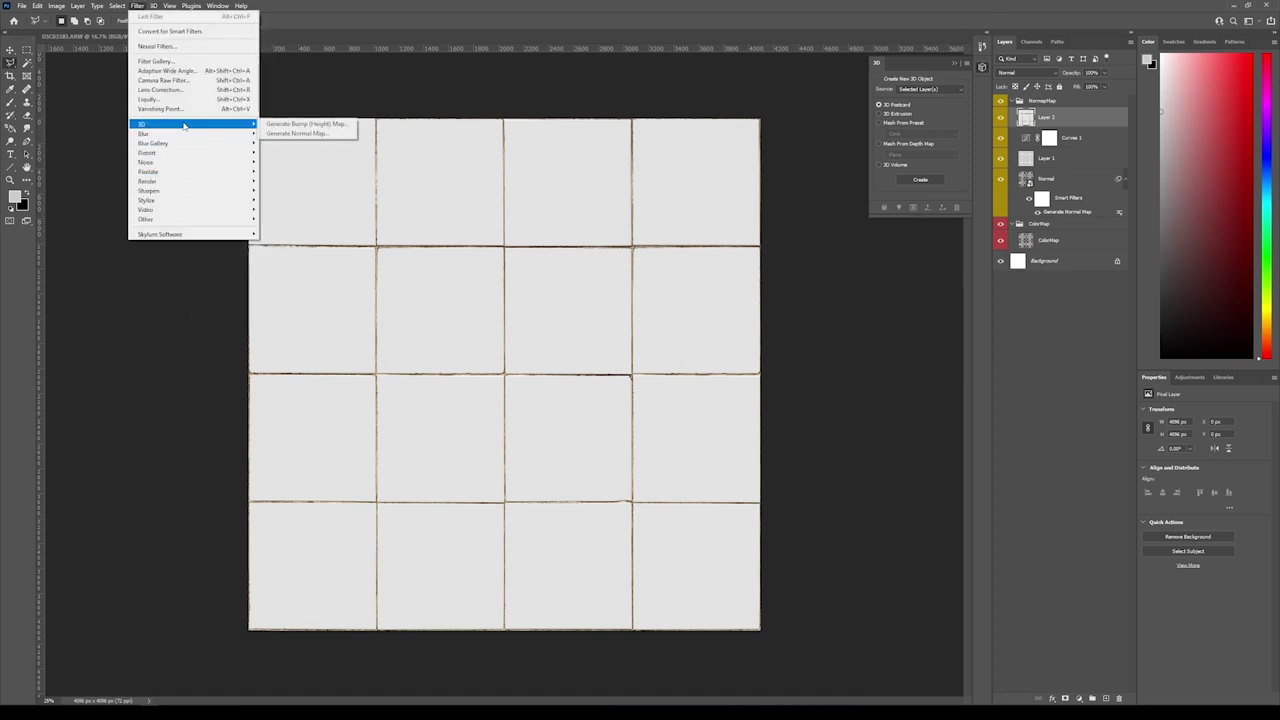
click(308, 134)
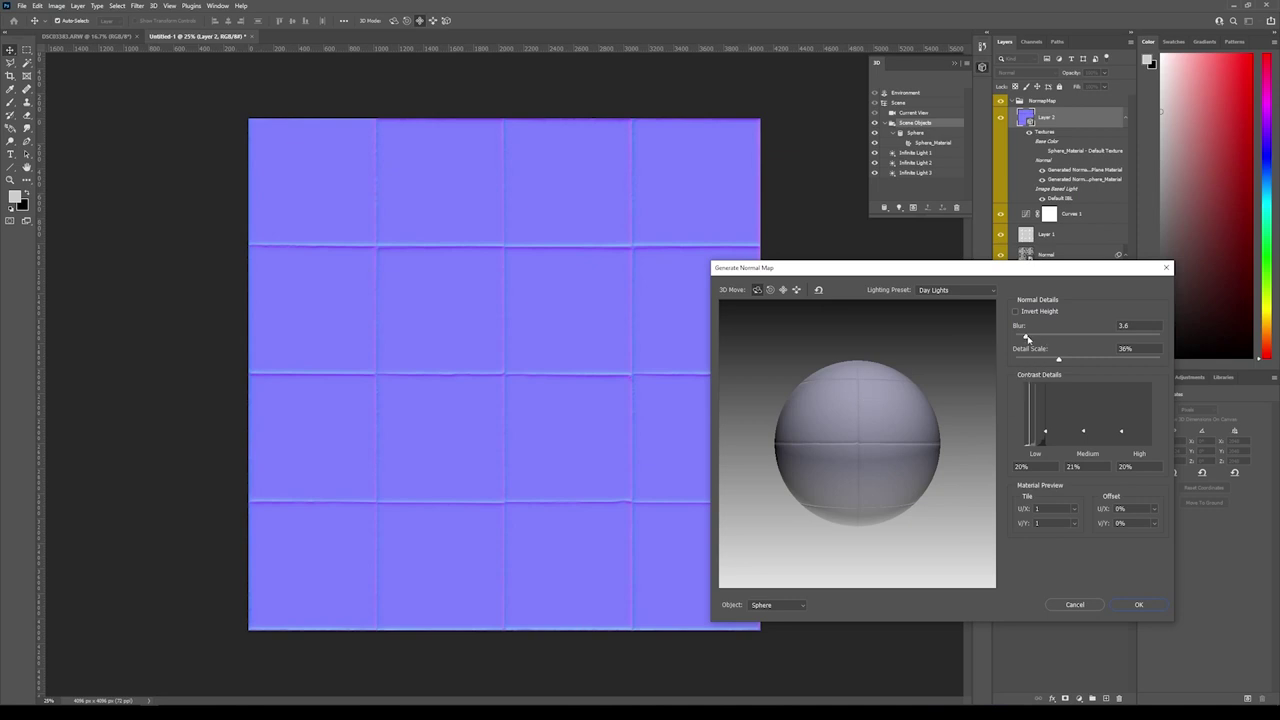
mouse_move(1025, 338)
mouse_down()
mouse_move(1122, 340)
mouse_move(1018, 338)
mouse_up()
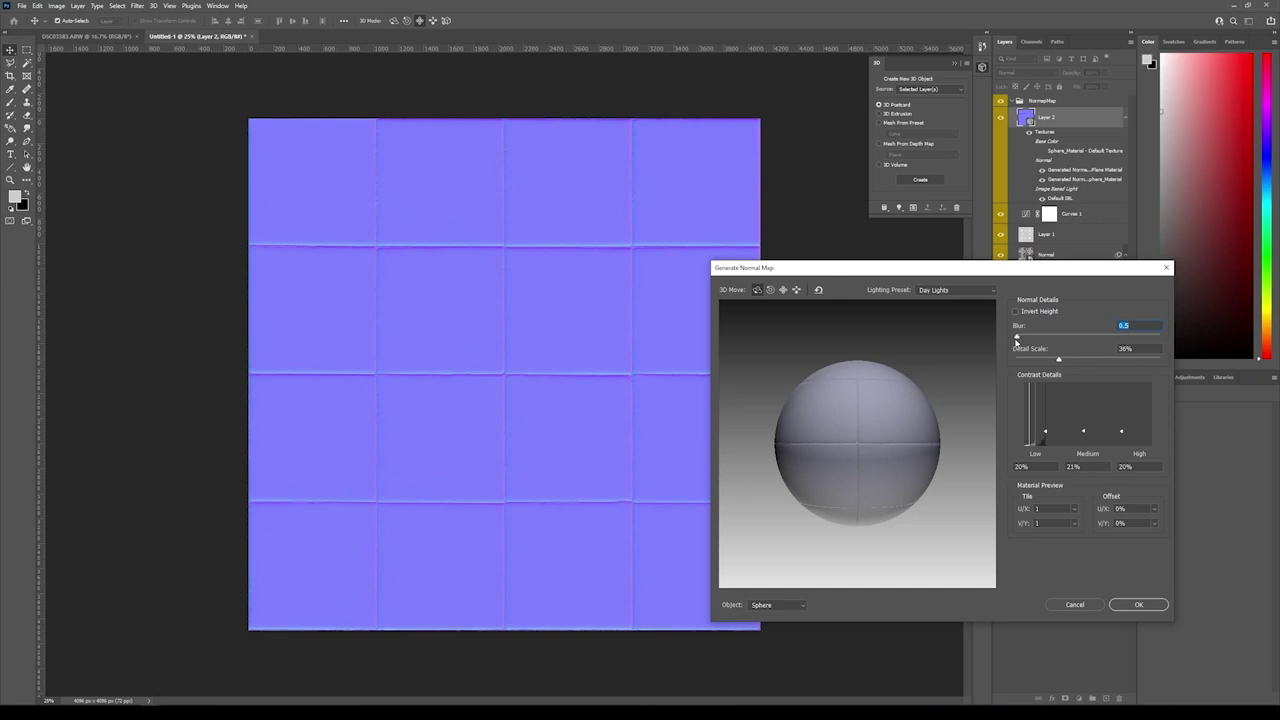
drag(1017, 338, 1196, 368)
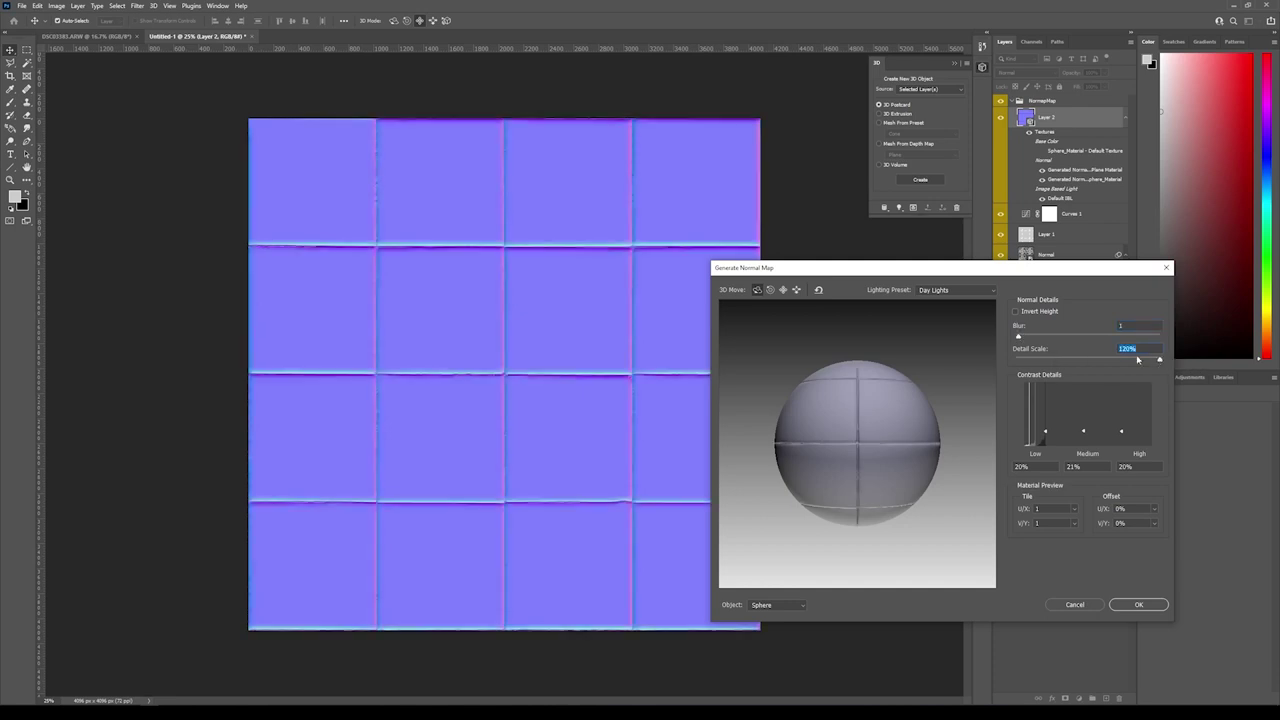
drag(1161, 364, 1049, 360)
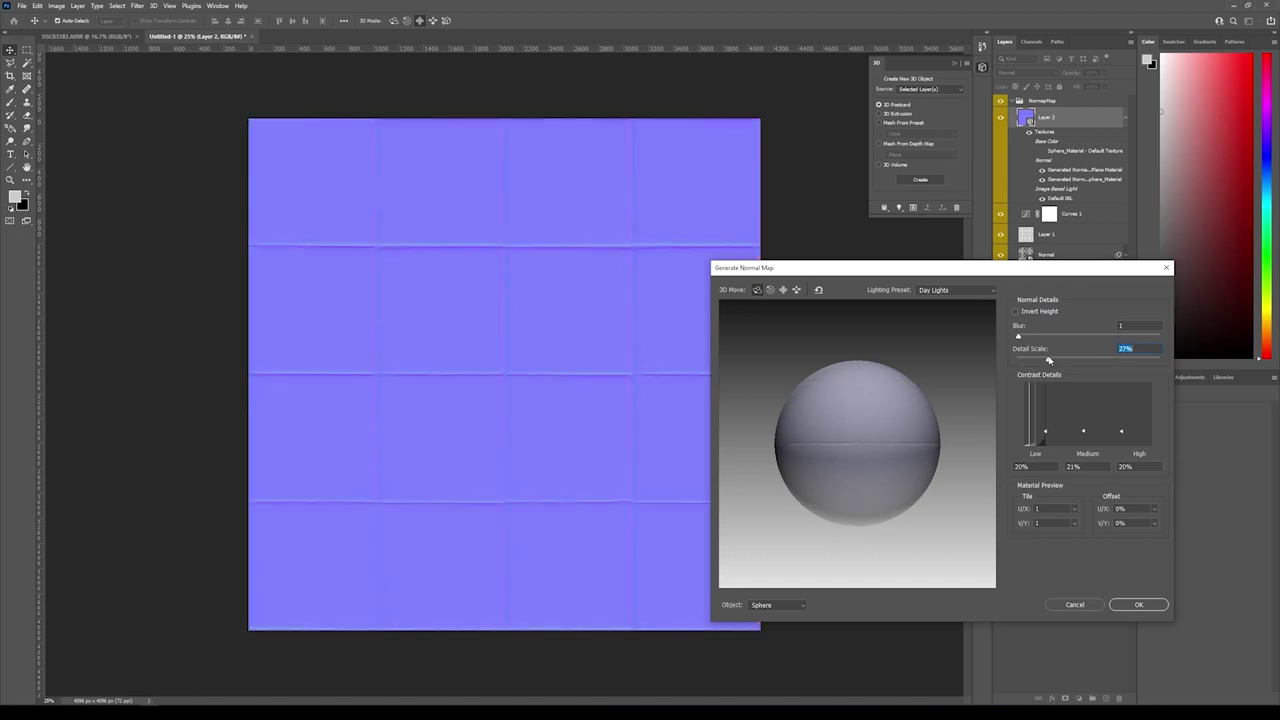
Inspect the relief on the preview sphere, leave Invert Height off, and apply the normal map.
drag(866, 461, 836, 455)
drag(908, 437, 860, 436)
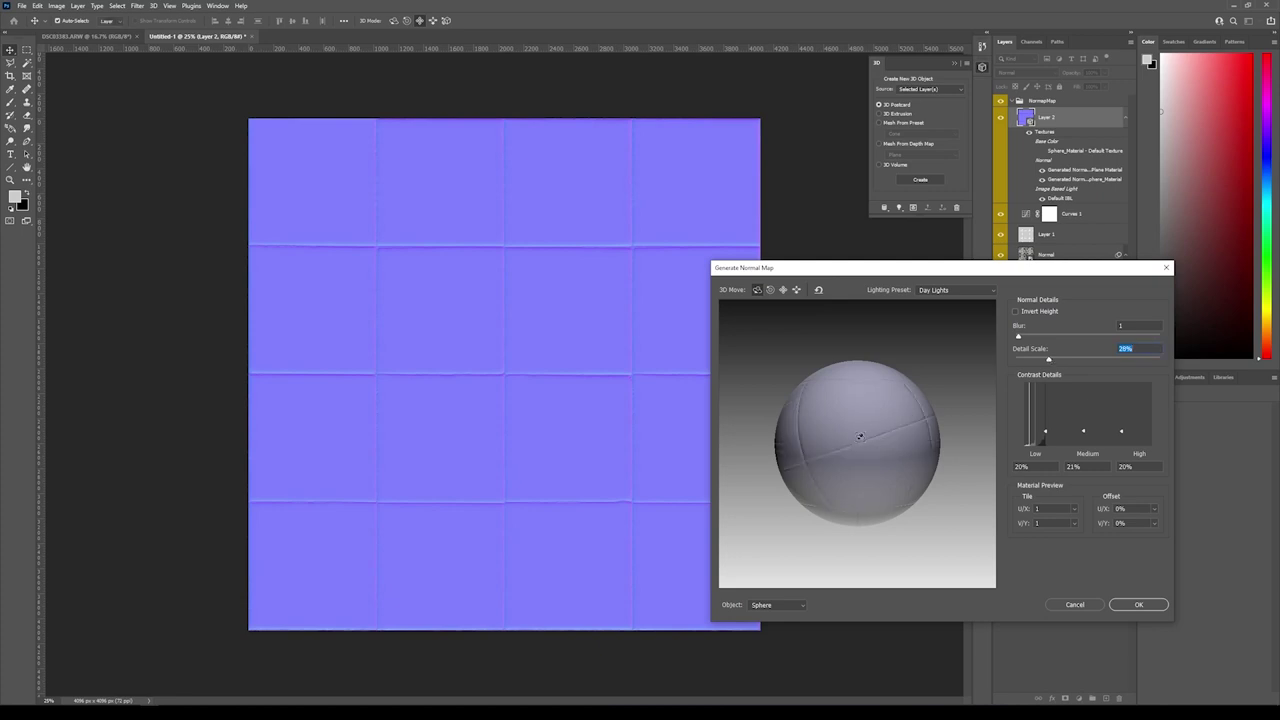
click(1015, 312)
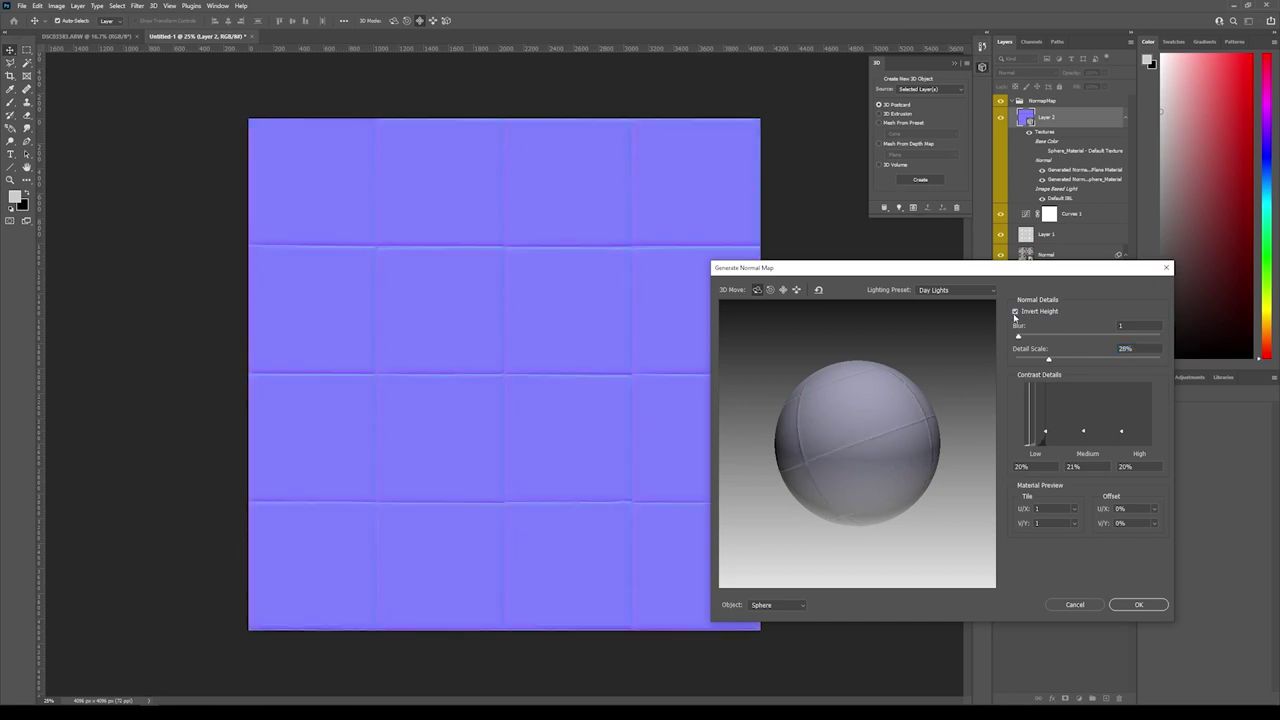
drag(855, 394, 857, 391)
click(1016, 312)
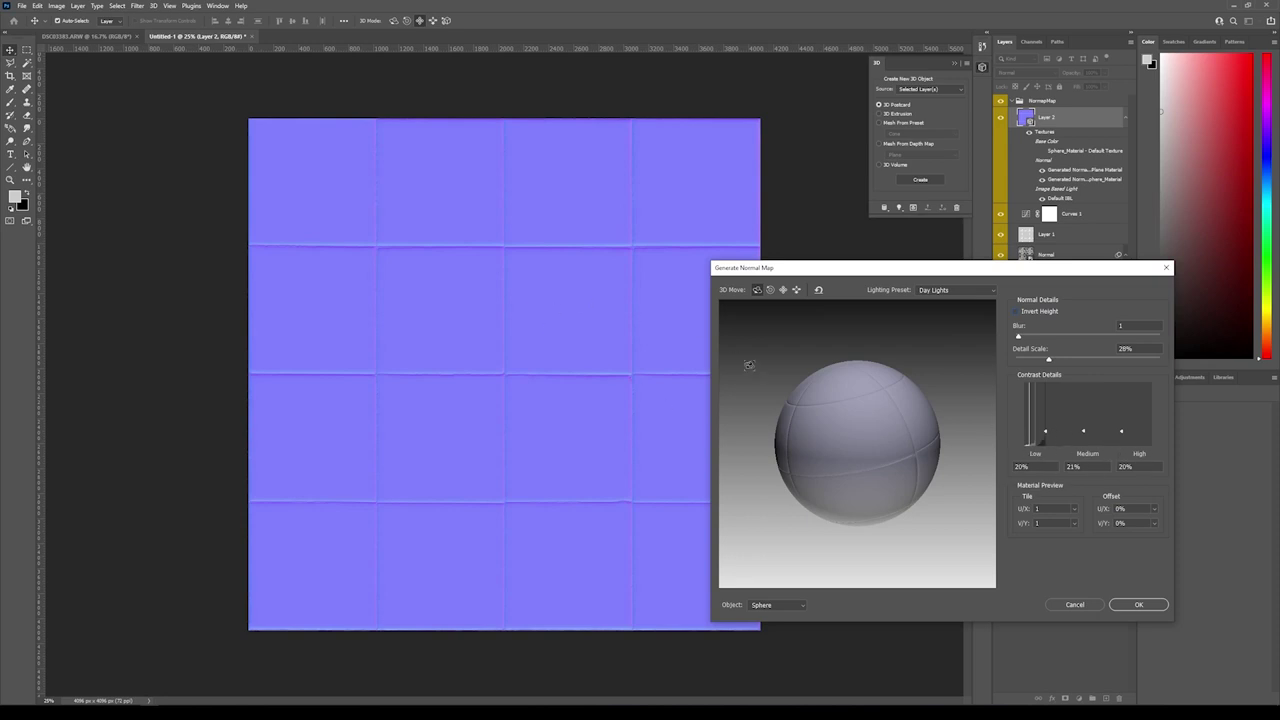
click(1139, 605)
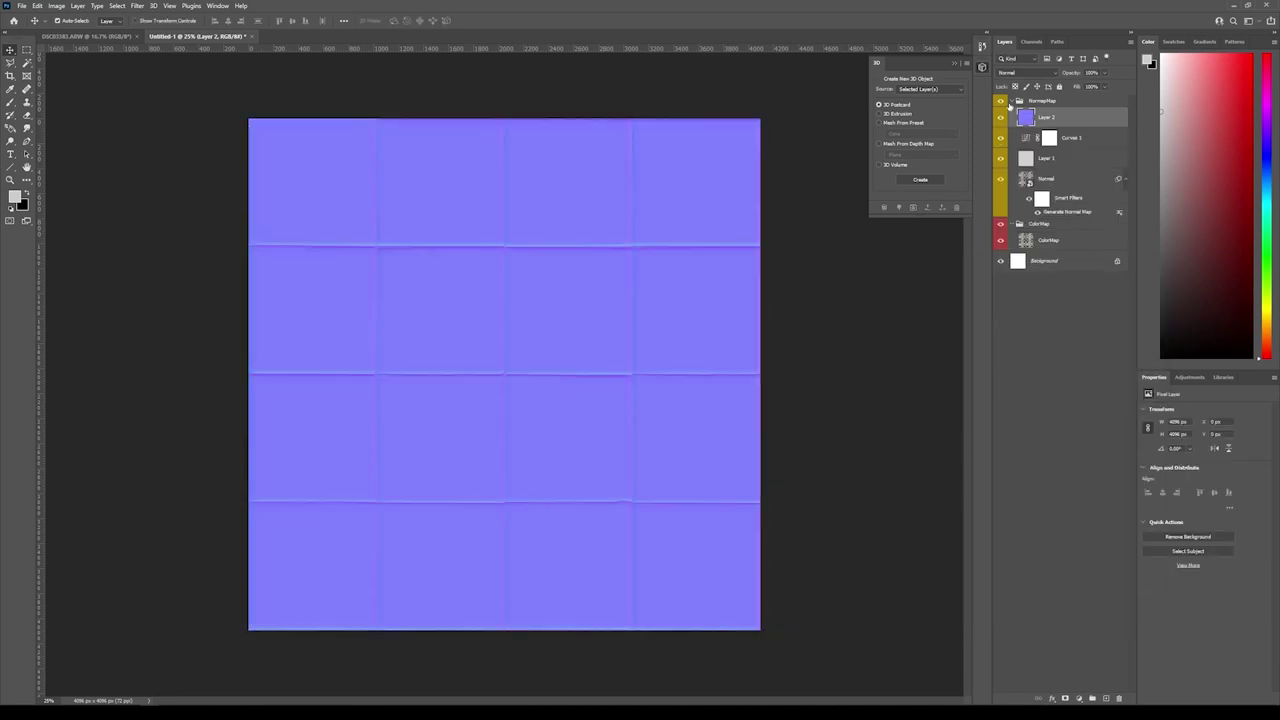
click(1037, 103)
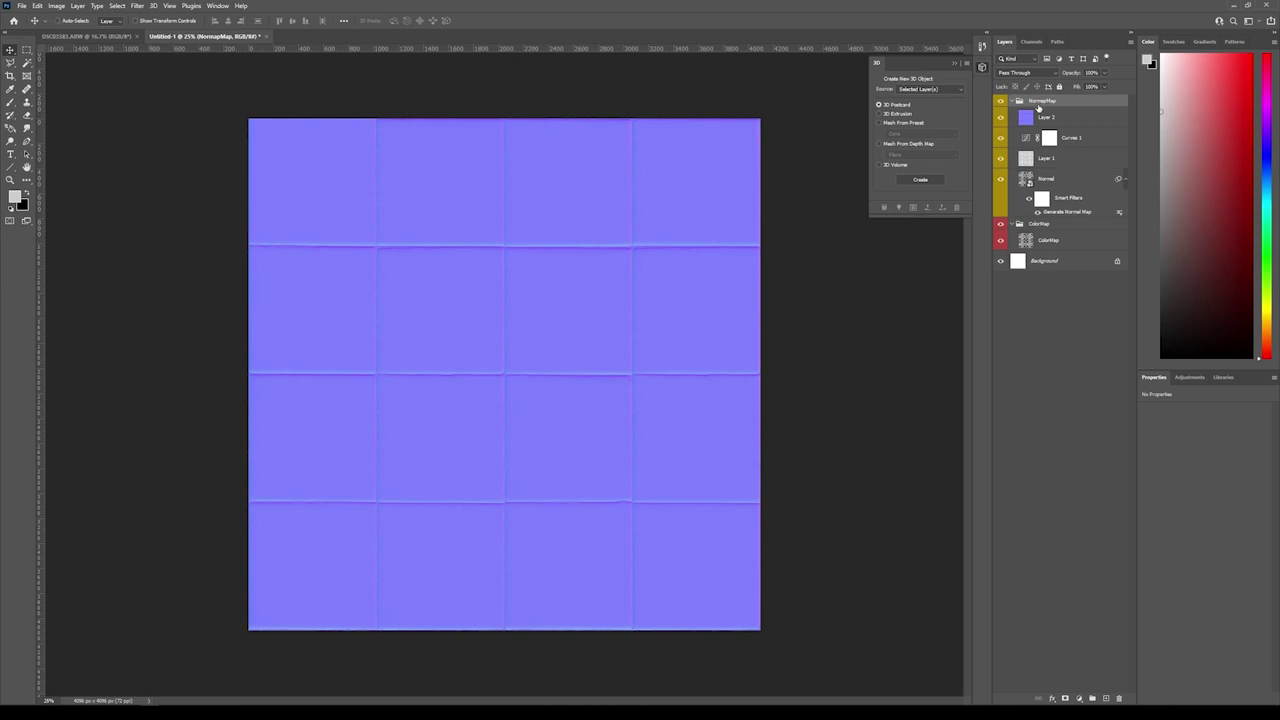
Duplicate the NormalMap group and rename the copy GlossMap.
key(ctrl+j)
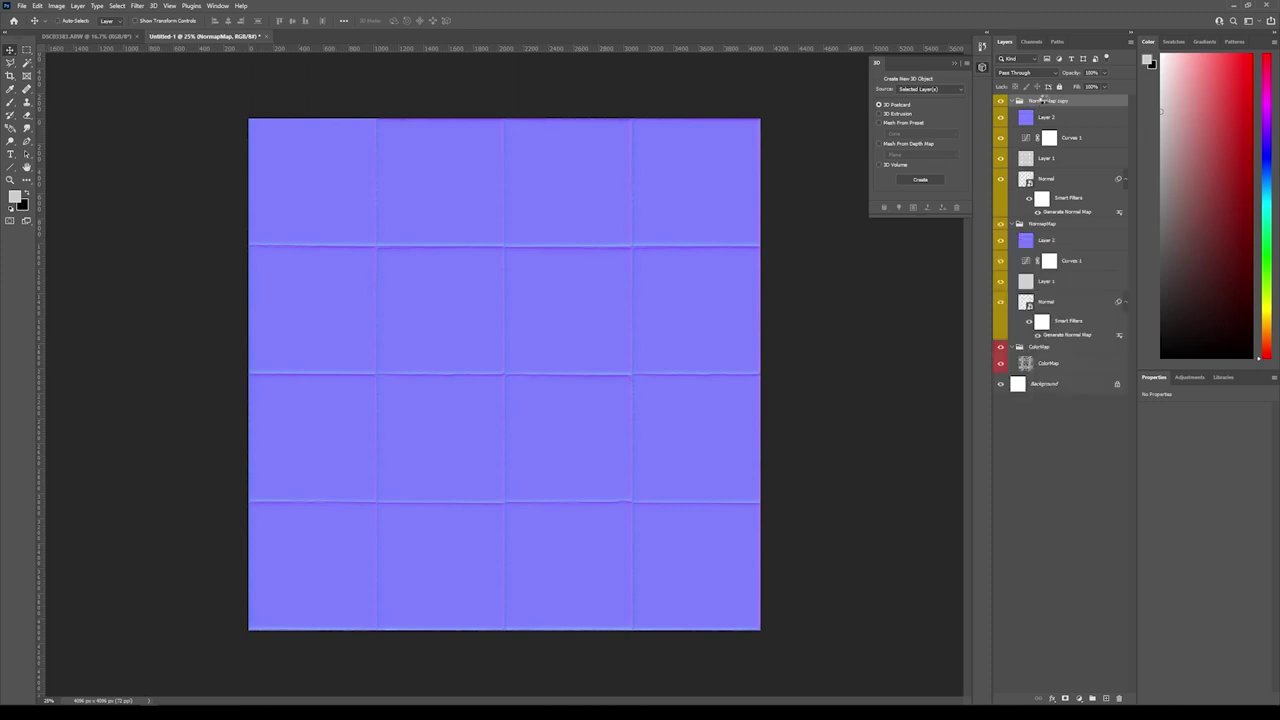
double_click(1046, 101)
text(Cl)
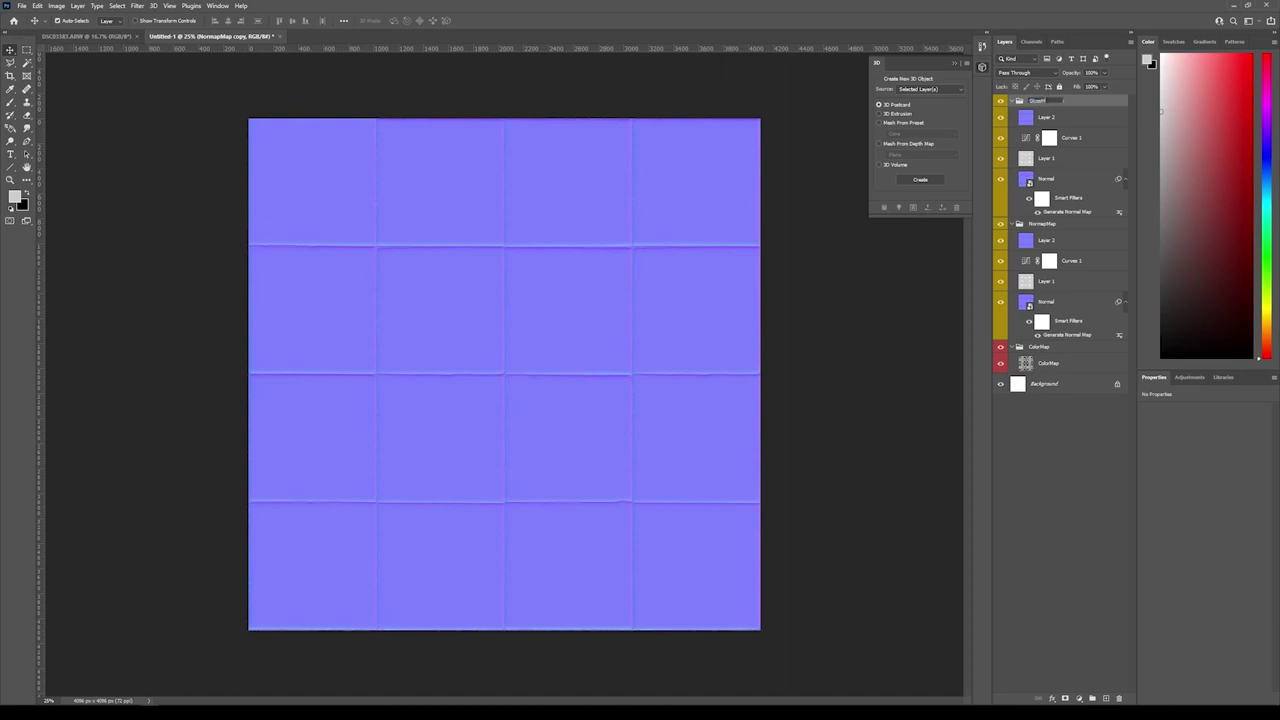
text(ossMap)
key(Return)
Delete Layer 2 and Normal from GlossMap, hide NormalMap, and duplicate the ColorMap layer.
click(1085, 140)
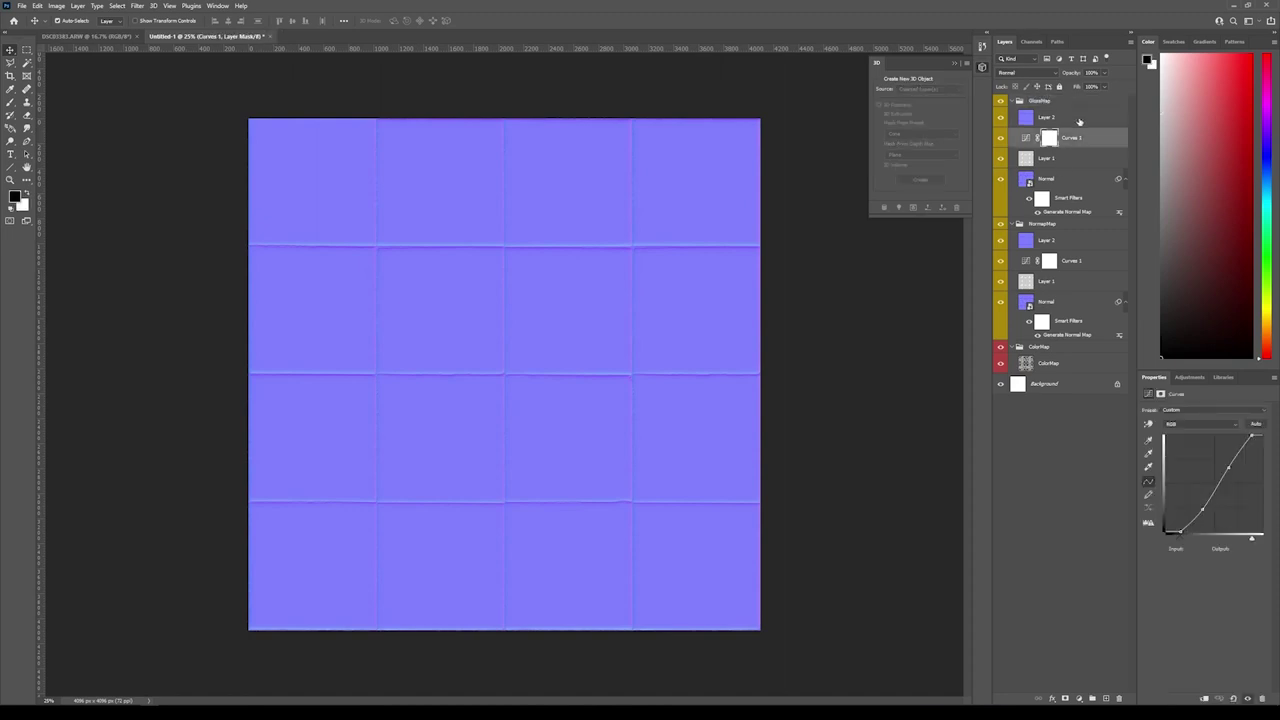
click(1046, 117)
ctrl+click(1066, 184)
drag(1066, 184, 1118, 699)
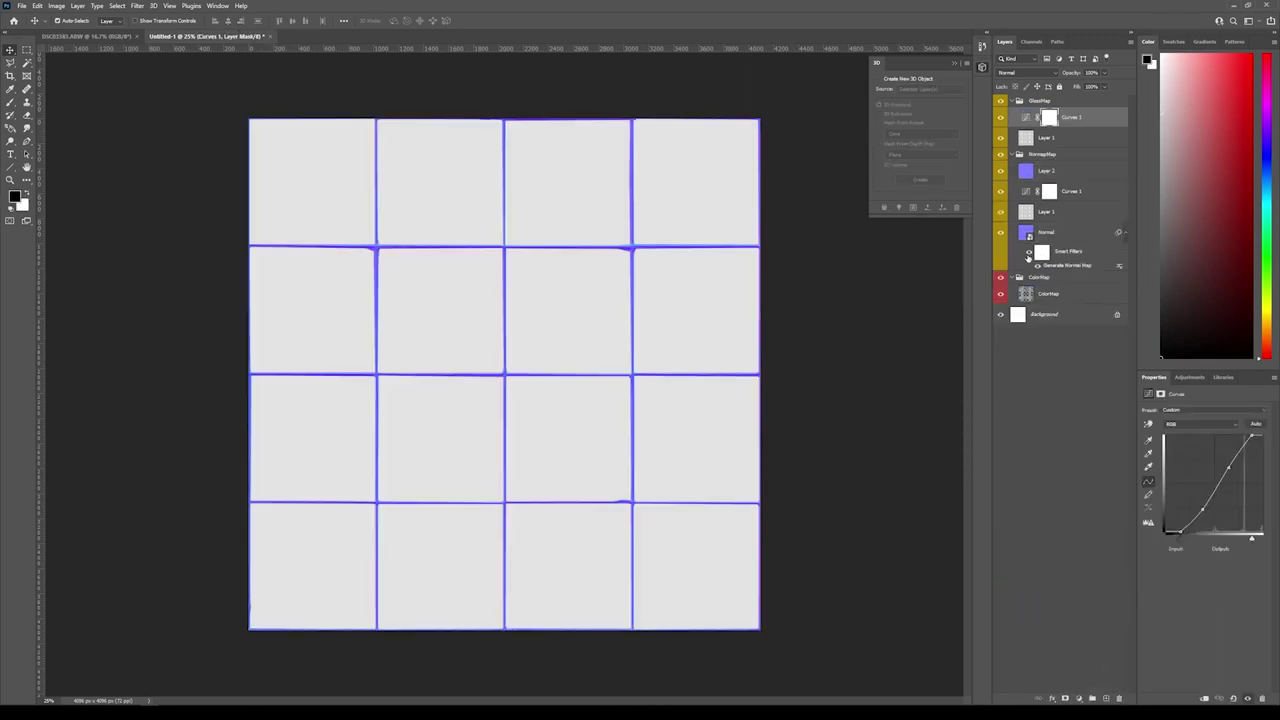
click(1001, 156)
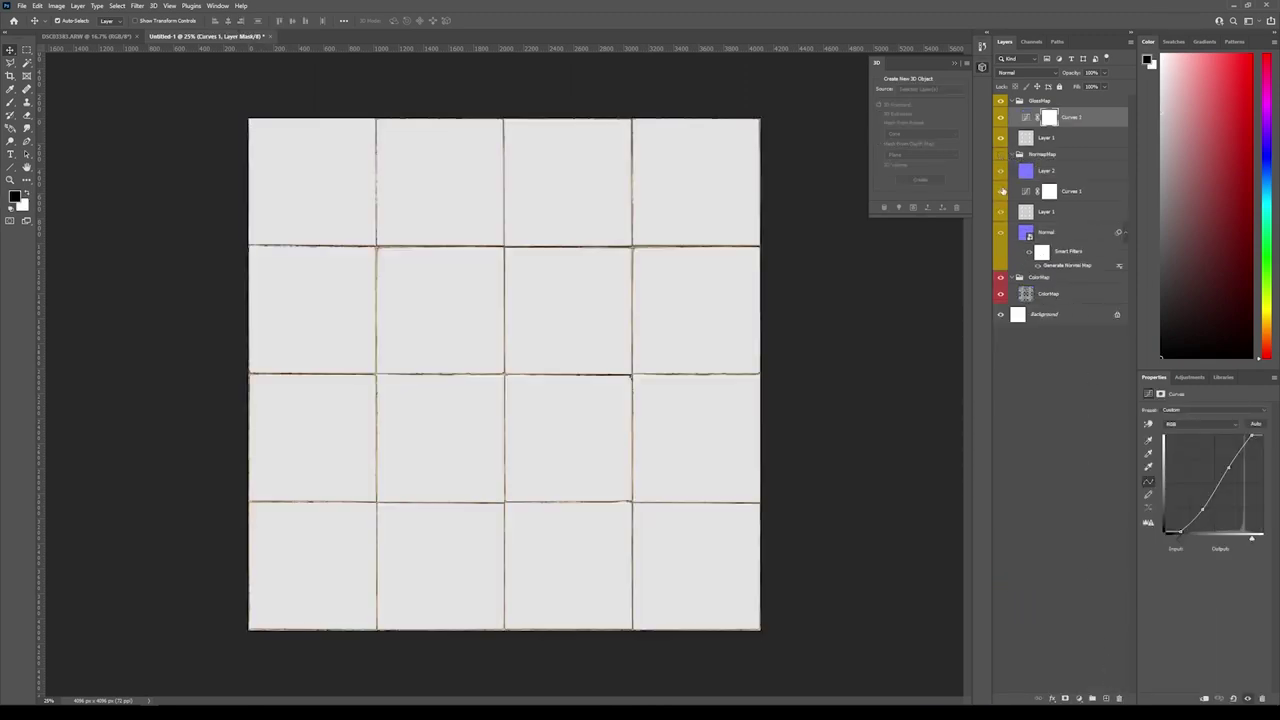
click(1037, 295)
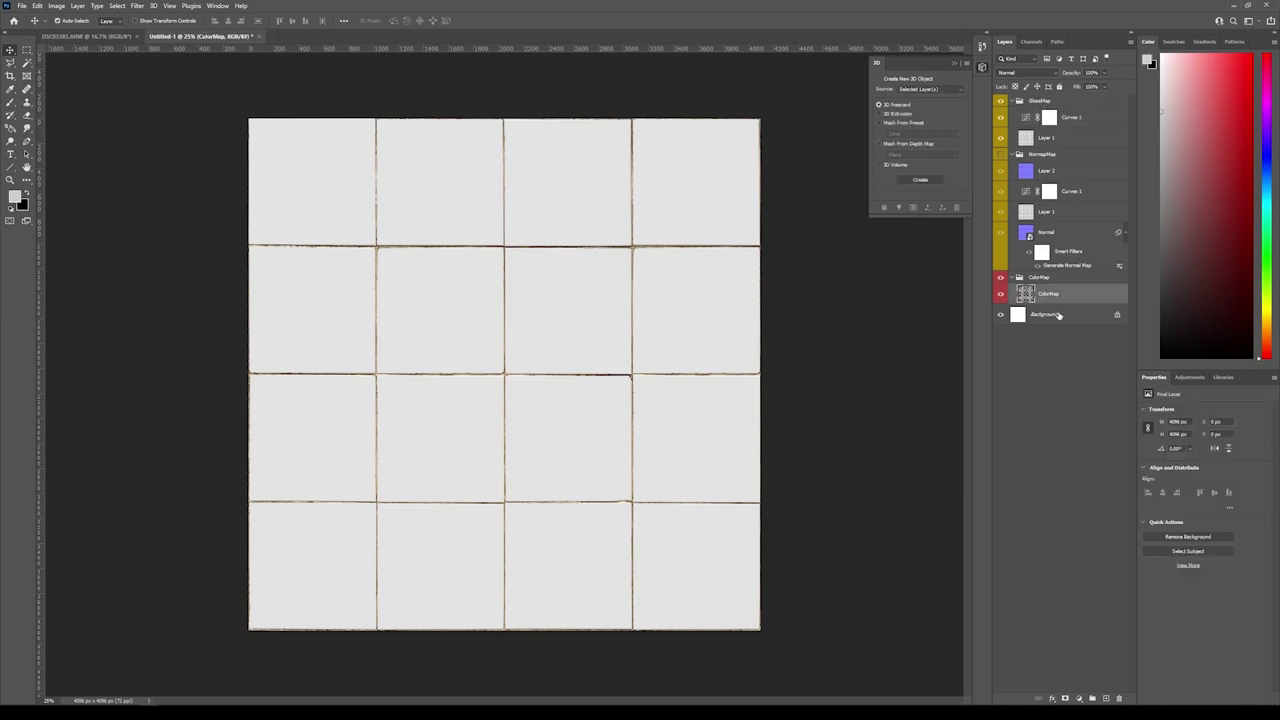
key(ctrl+j)
Move the ColorMap copy into GlossMap under Layer 1 and hide the ColorMap group.
drag(1025, 297, 1070, 147)
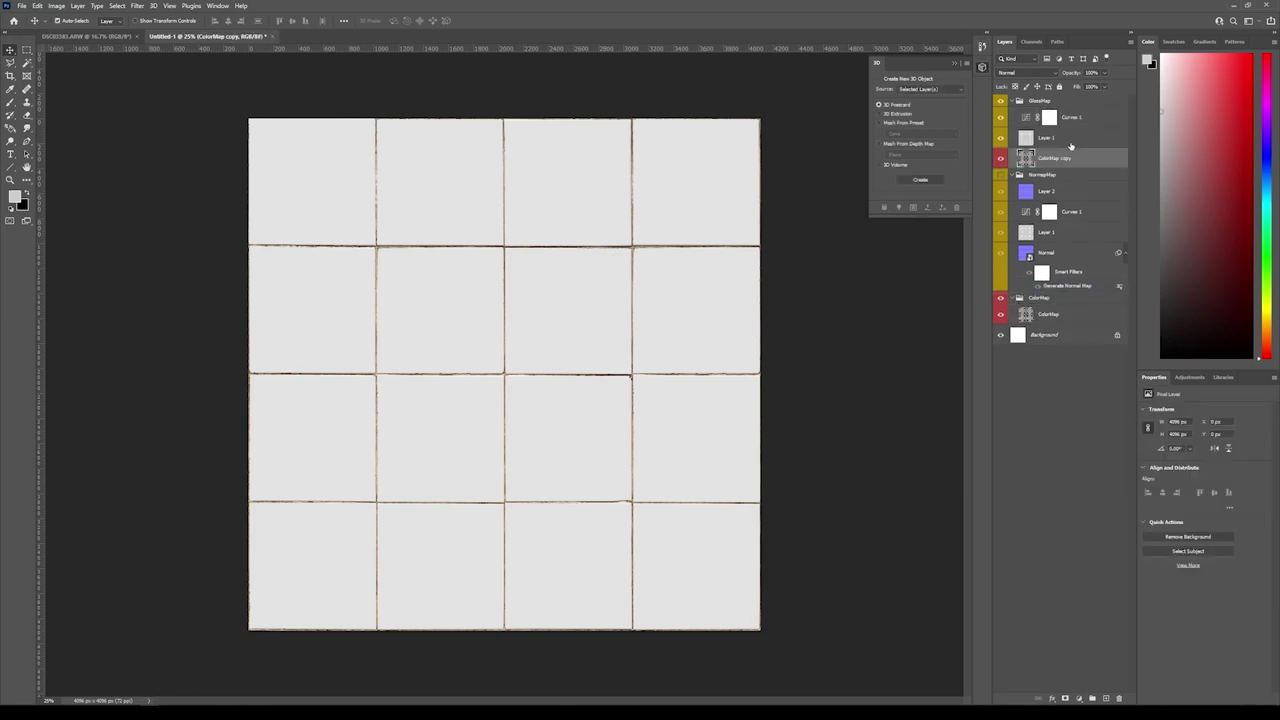
click(1001, 298)
click(1036, 137)
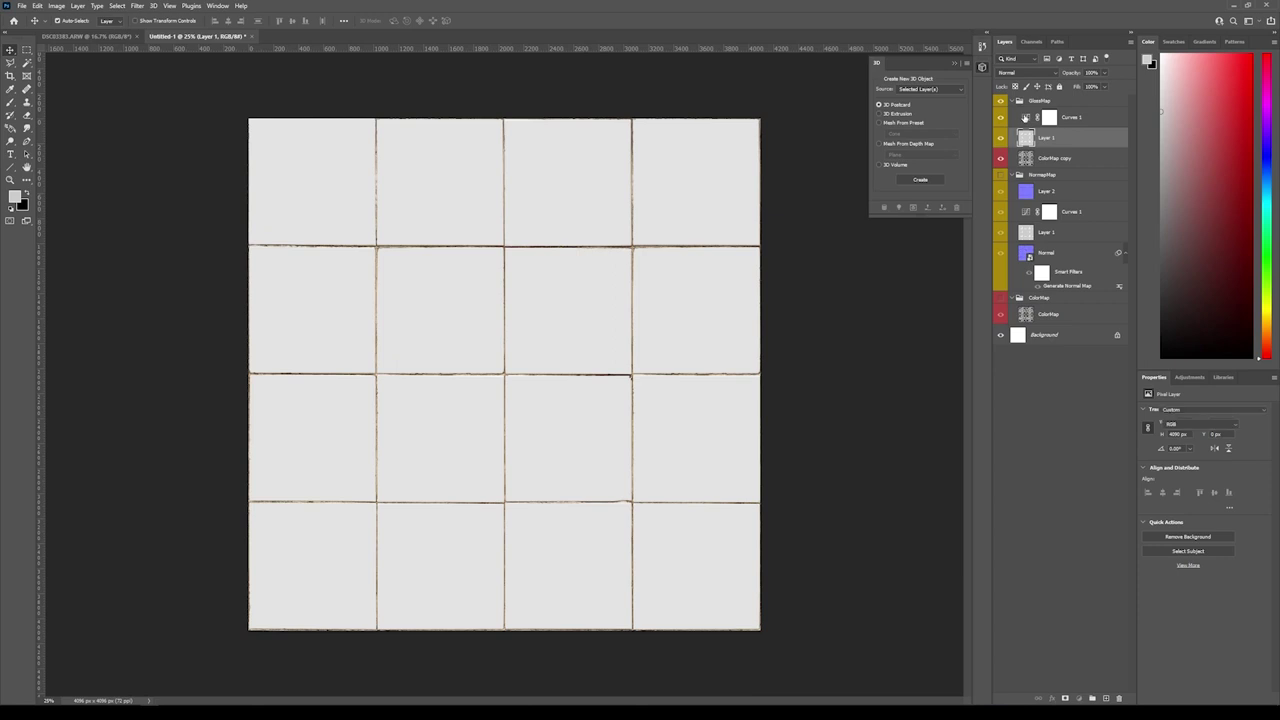
Remove the gloss curve's mid points, lower the white output and raise the black point.
click(1025, 117)
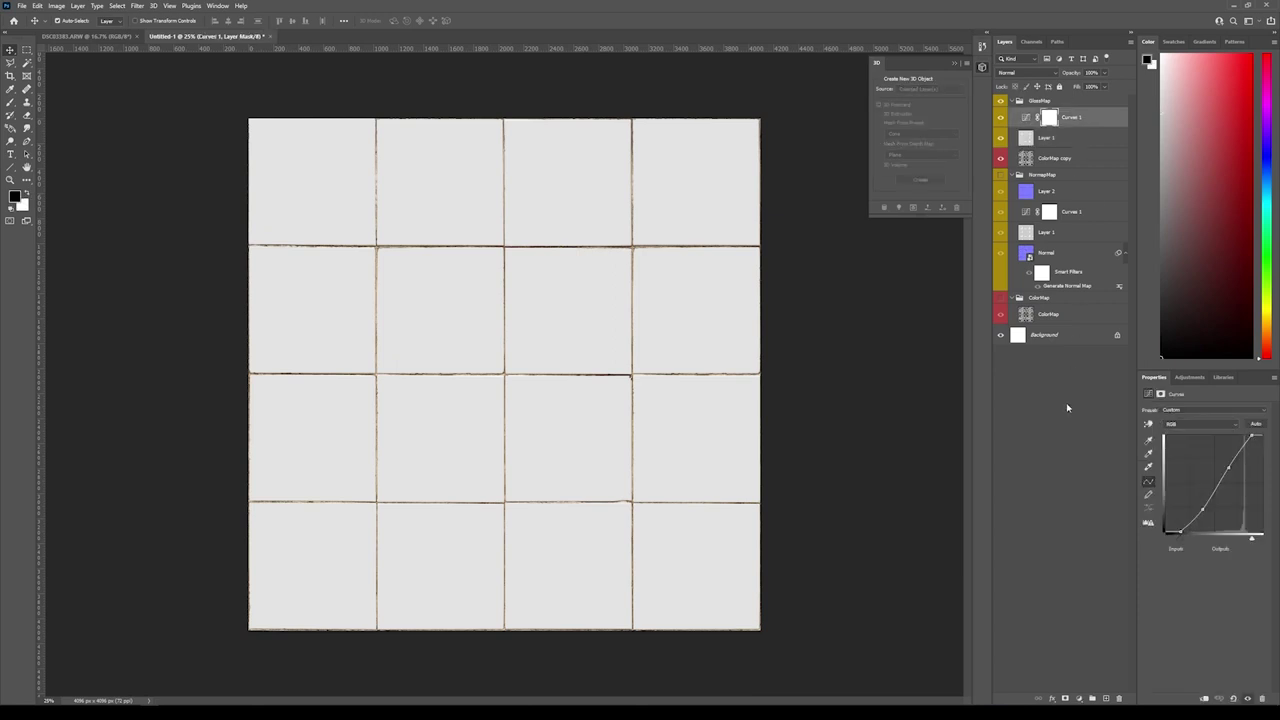
drag(1181, 531, 1187, 531)
ctrl+click(1205, 514)
ctrl+click(1229, 467)
drag(1188, 533, 1191, 531)
drag(1250, 437, 1262, 466)
mouse_move(1188, 532)
mouse_down()
mouse_move(1212, 532)
mouse_move(1201, 532)
mouse_up()
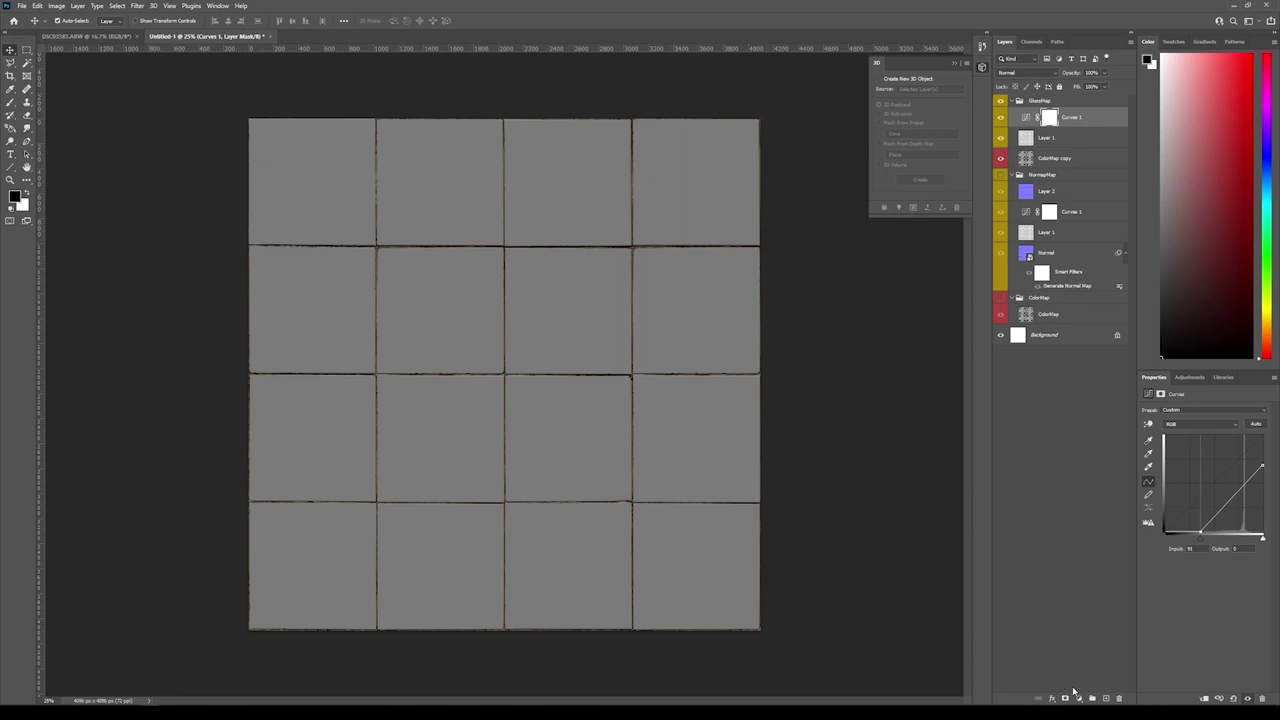
click(1078, 698)
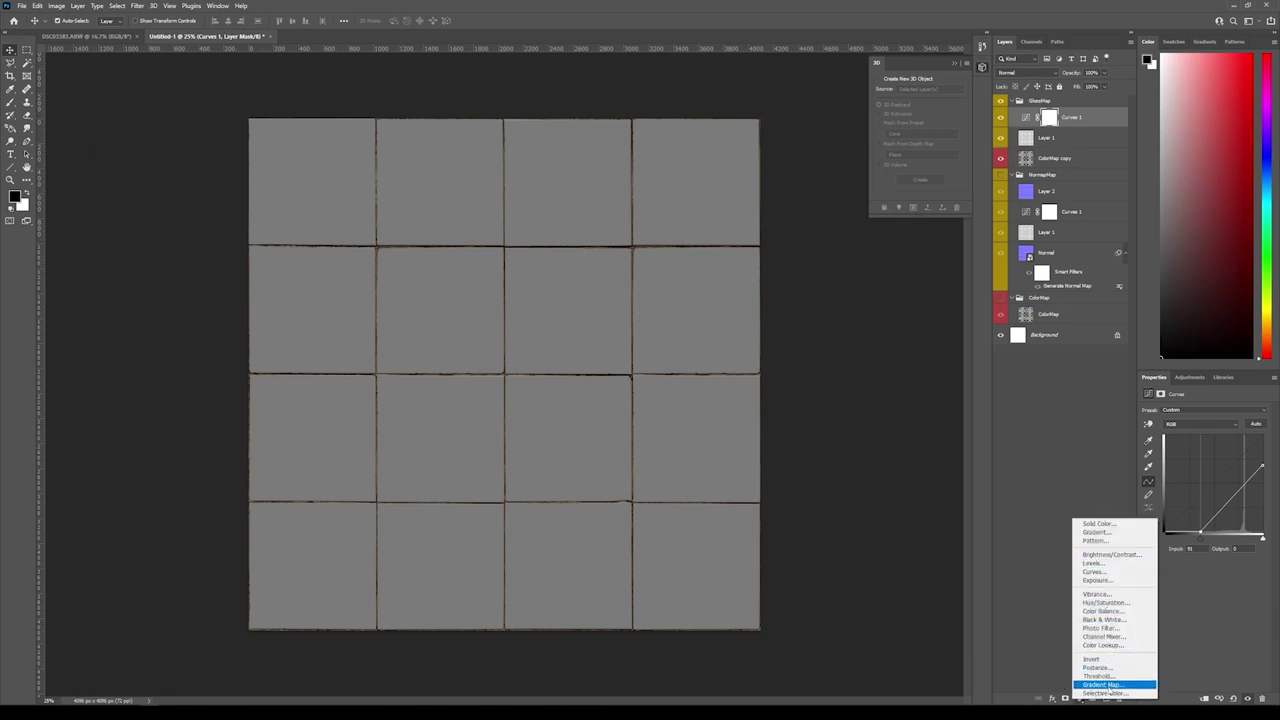
click(1112, 620)
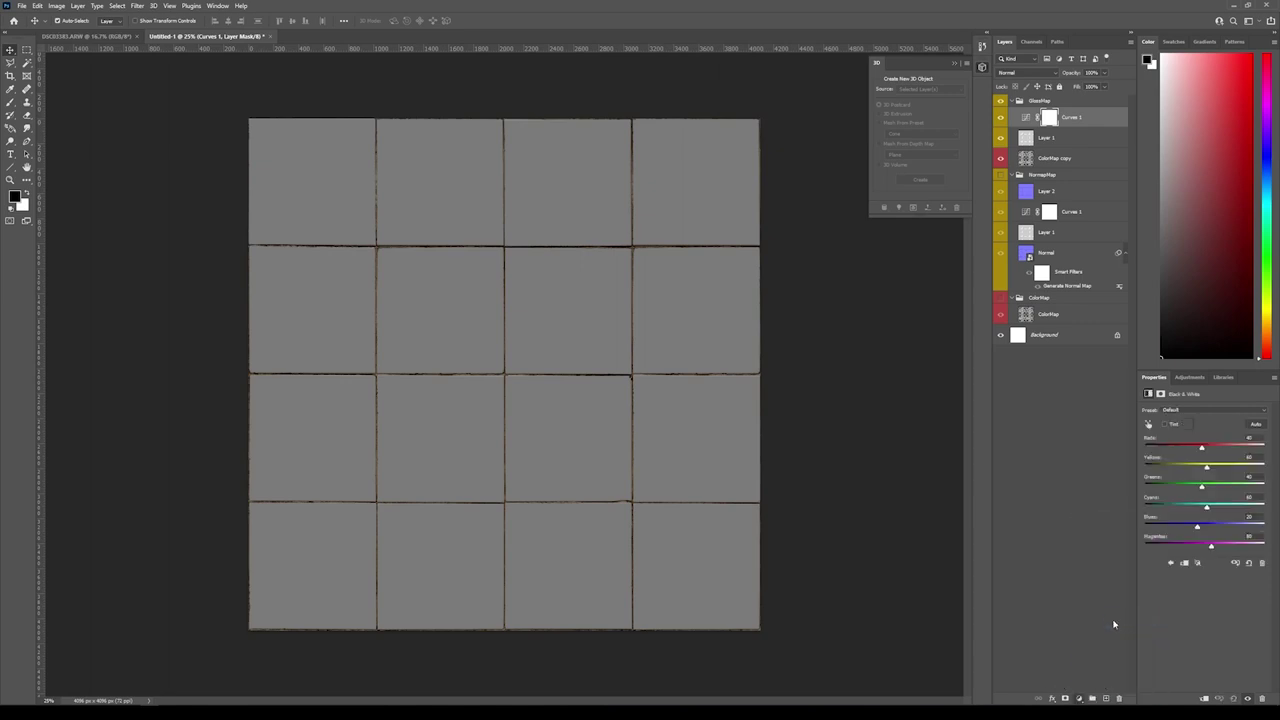
click(1088, 140)
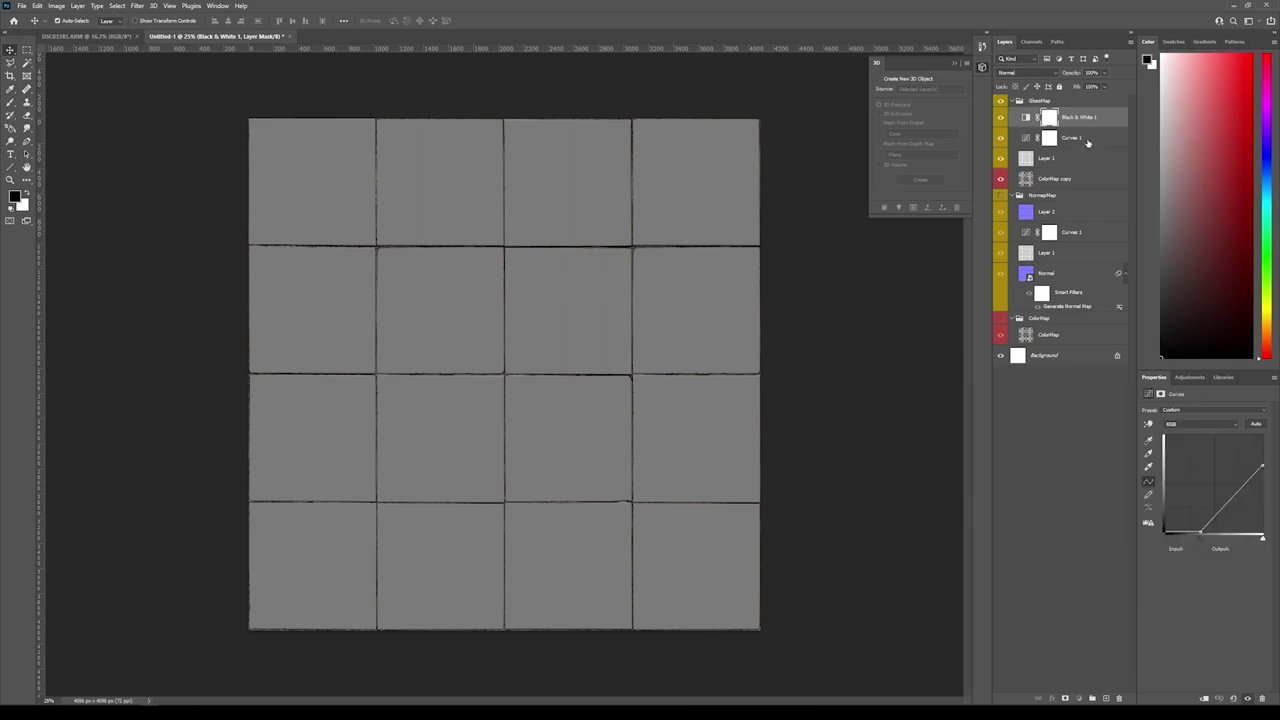
click(1001, 140)
click(1001, 140)
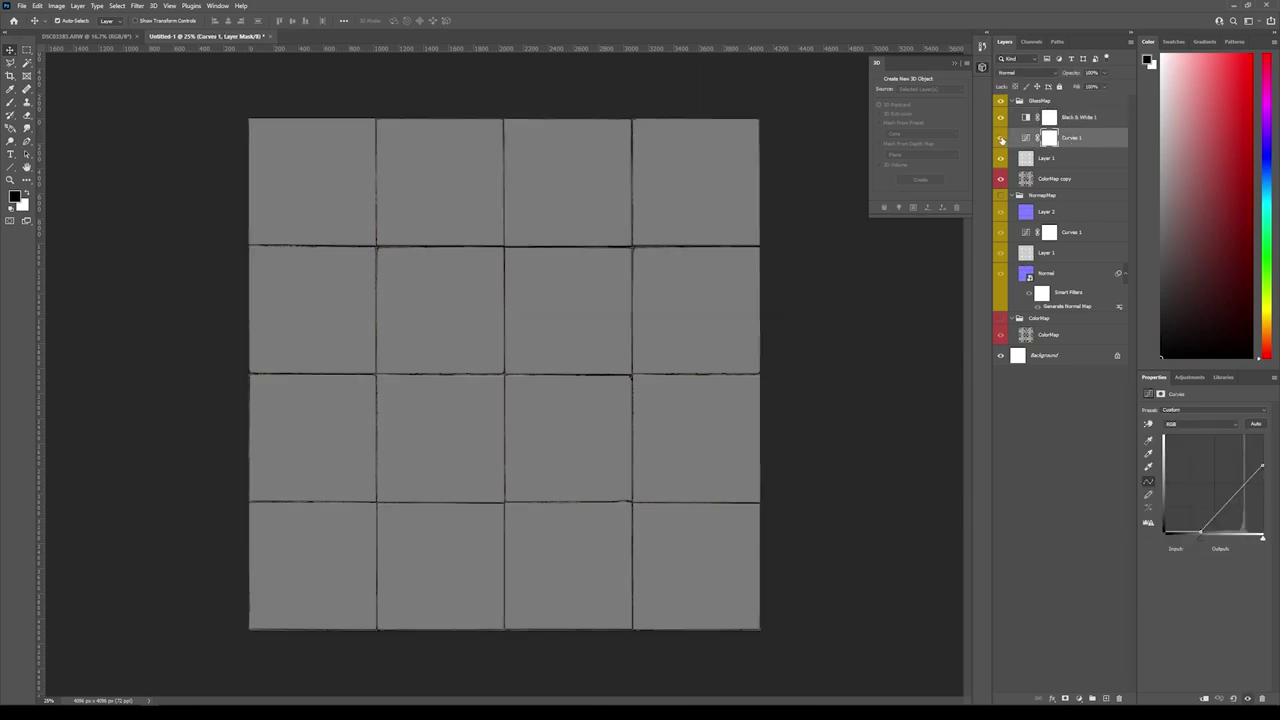
click(1036, 177)
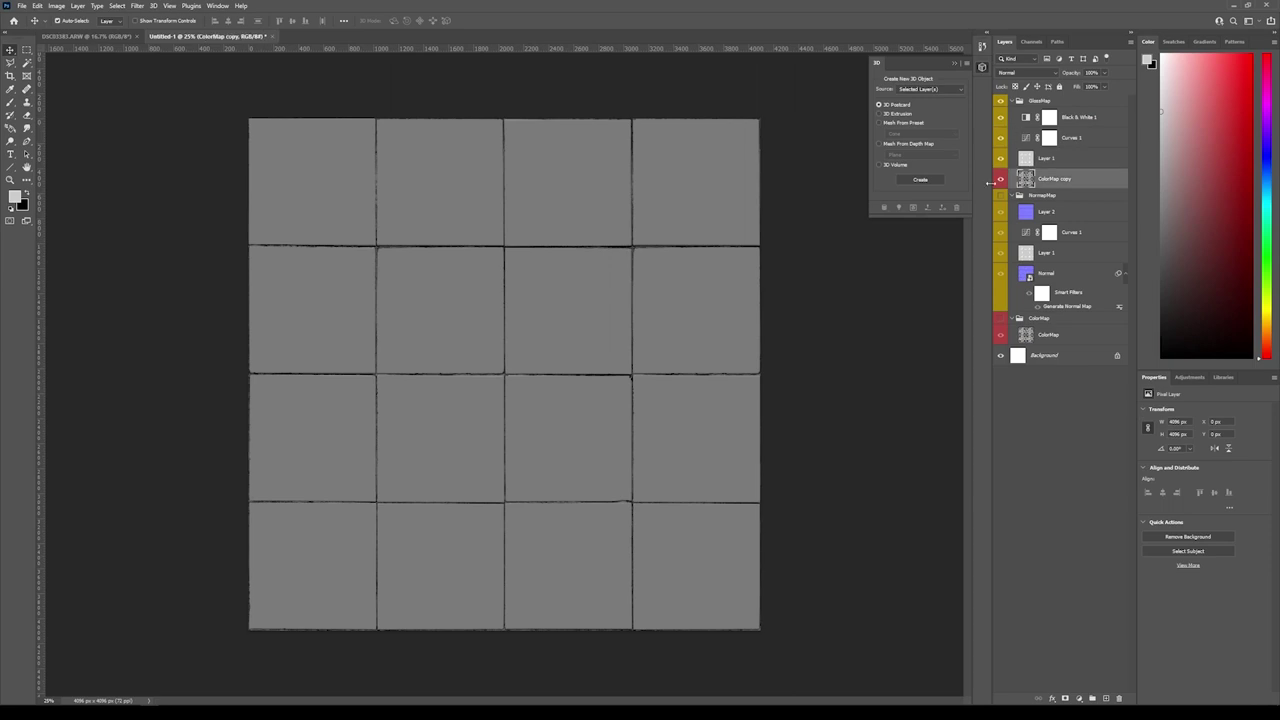
click(1040, 162)
click(1001, 158)
click(1001, 158)
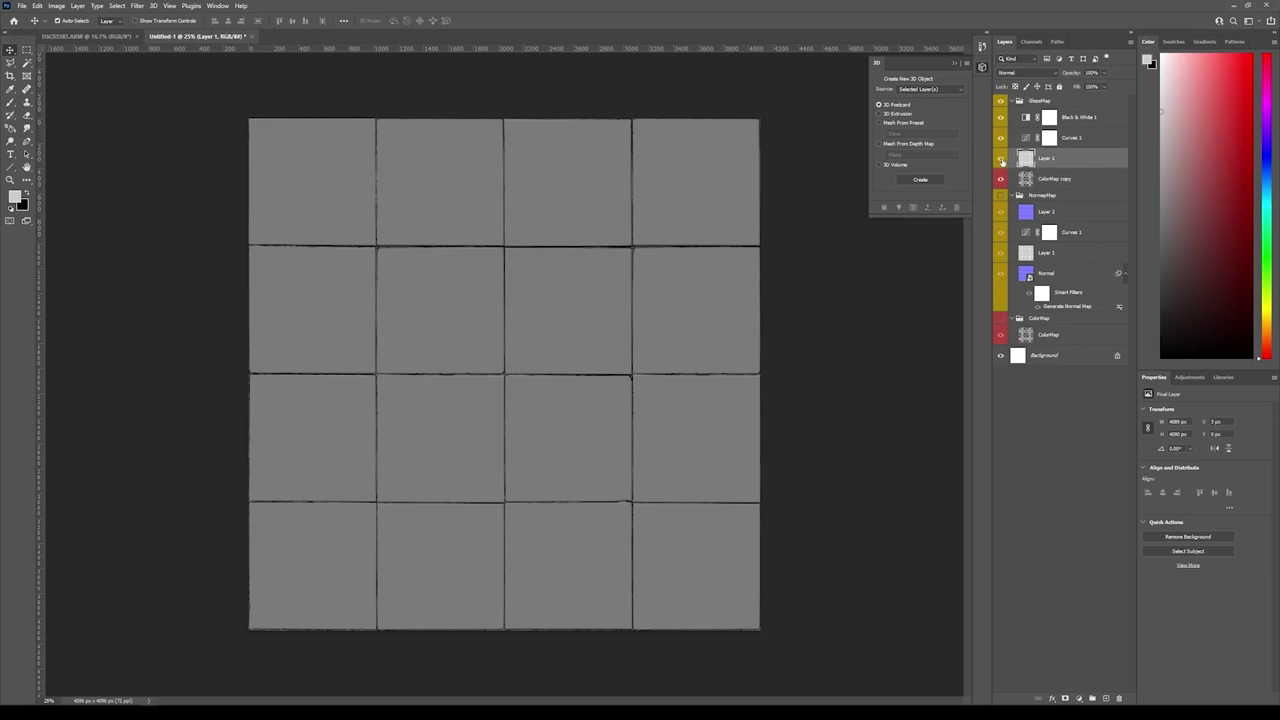
click(1040, 179)
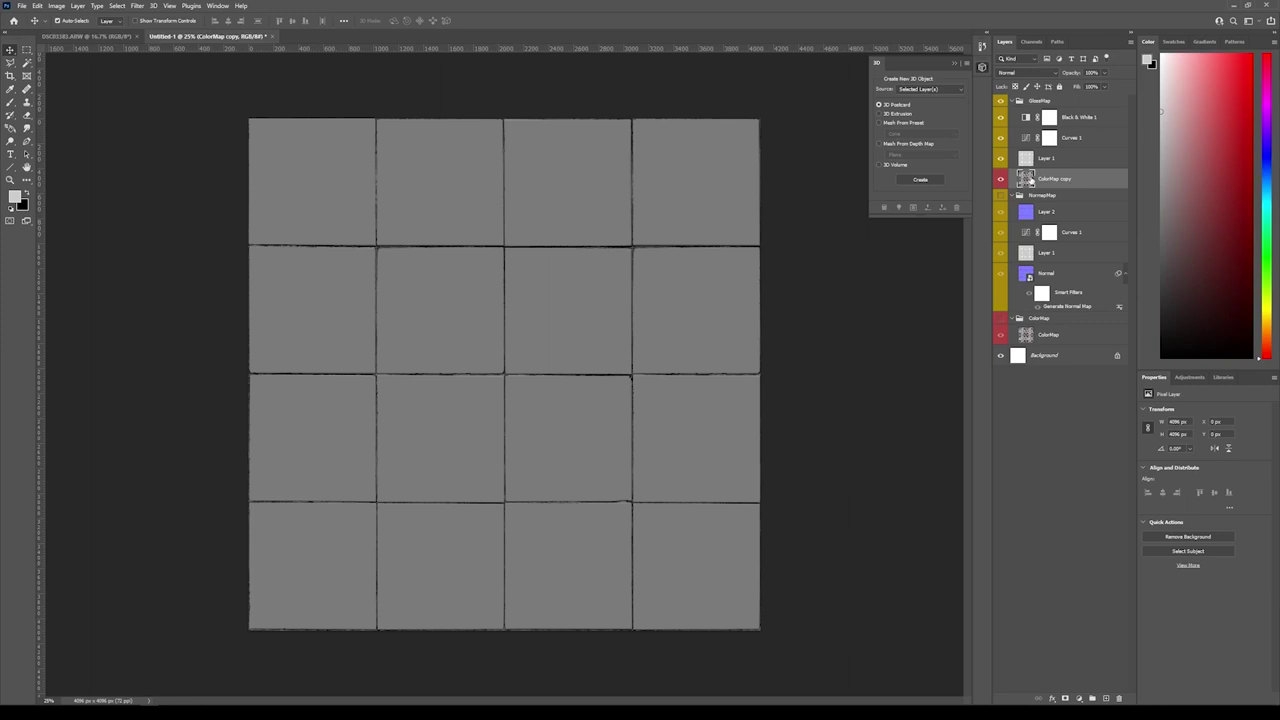
key(ctrl+j)
Move ColorMap copy 2 up in GlossMap, set it to Multiply with Fill 0%.
mouse_move(1031, 180)
mouse_down()
mouse_move(1036, 131)
mouse_move(1038, 158)
mouse_up()
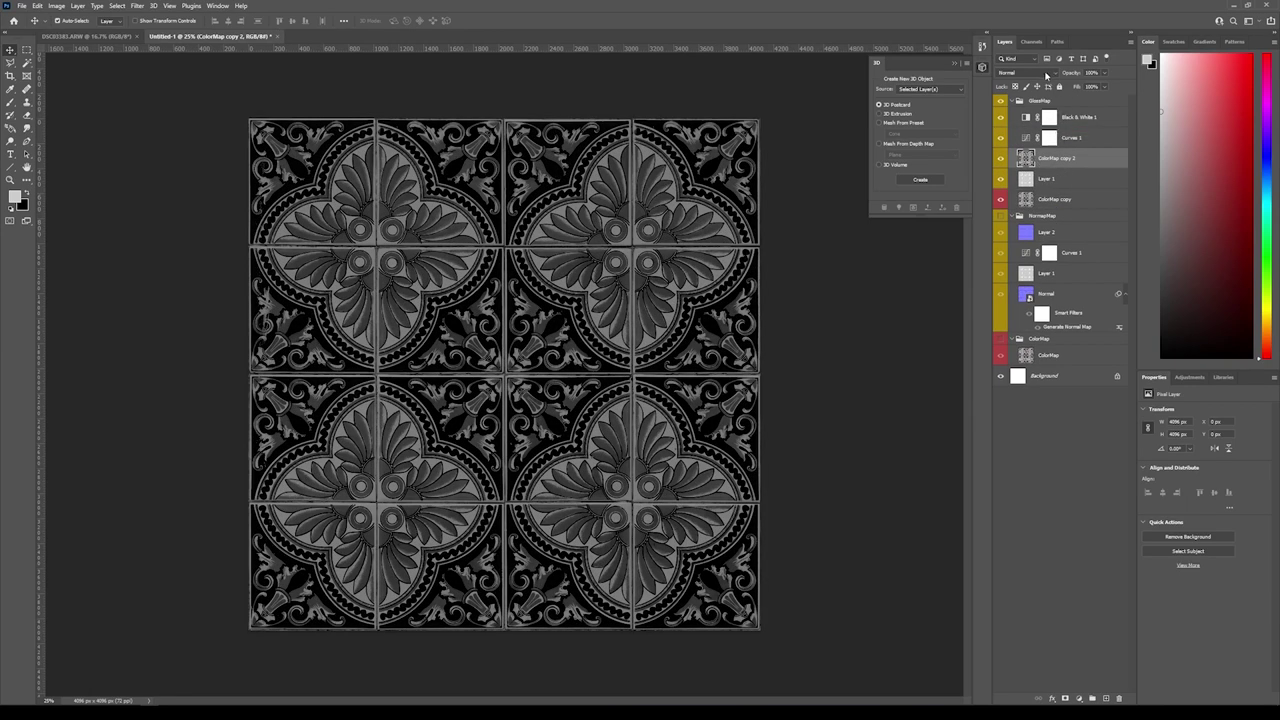
click(1045, 75)
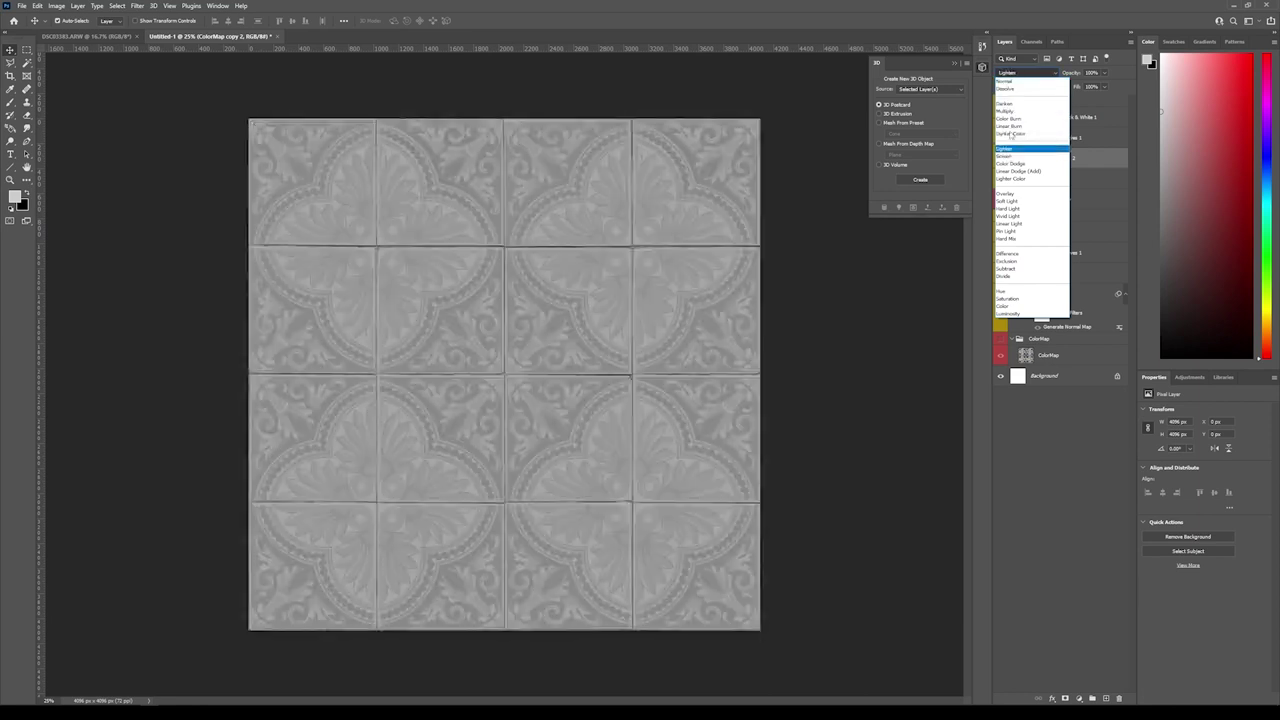
click(1020, 111)
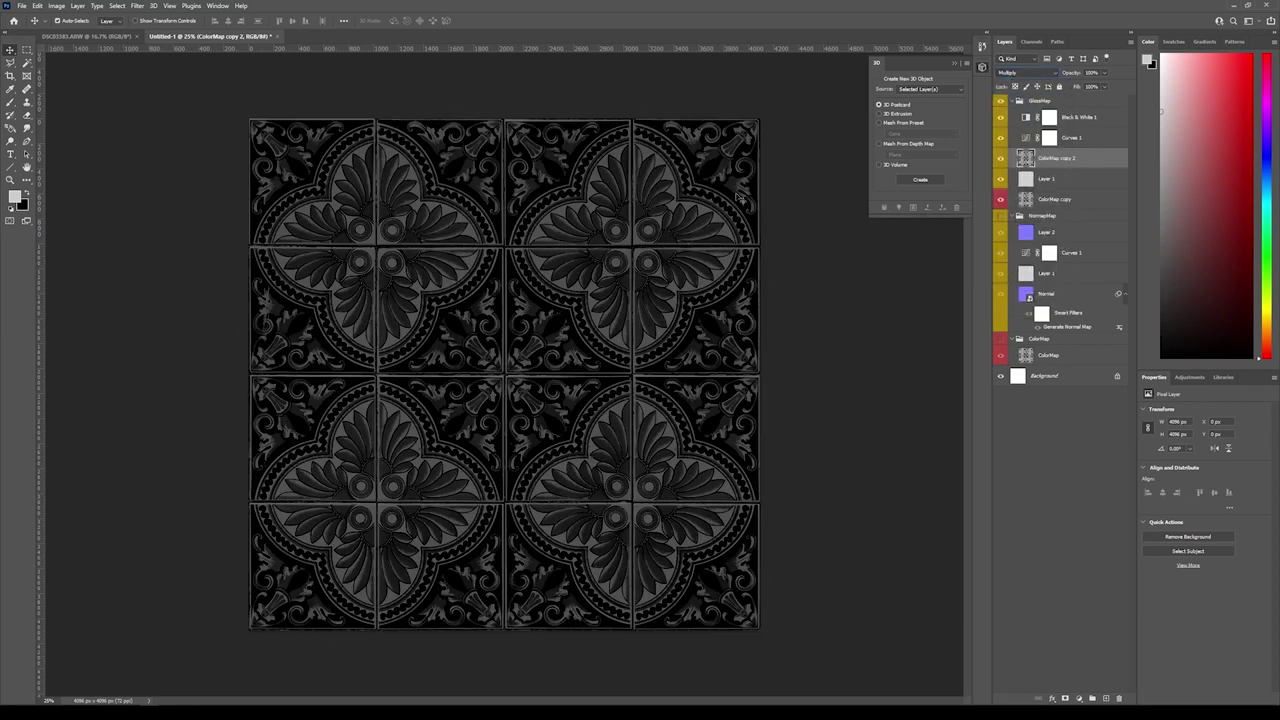
click(1090, 86)
text(0)
key(Return)
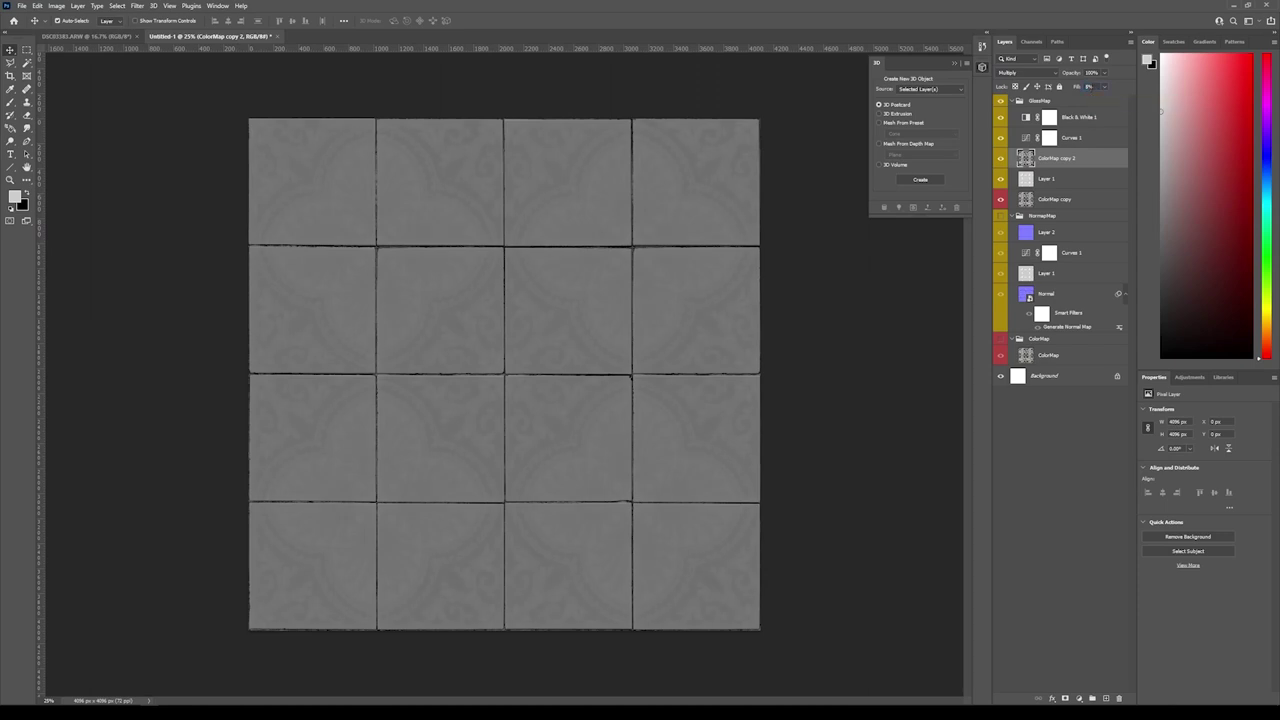
click(1001, 158)
click(1001, 158)
click(1001, 158)
click(1001, 158)
Set the GlossMap Curves 1 black point to input 42 and brighten its highlights.
click(1075, 138)
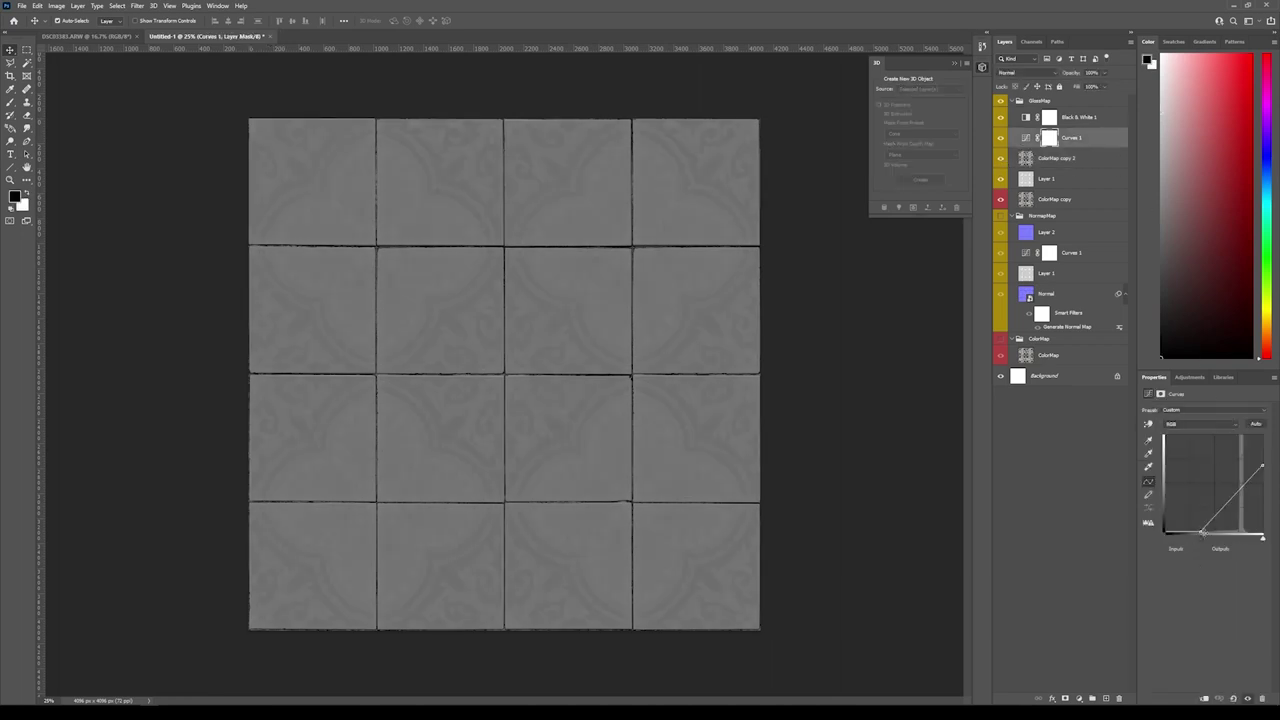
drag(1200, 531, 1191, 531)
drag(1262, 467, 1261, 457)
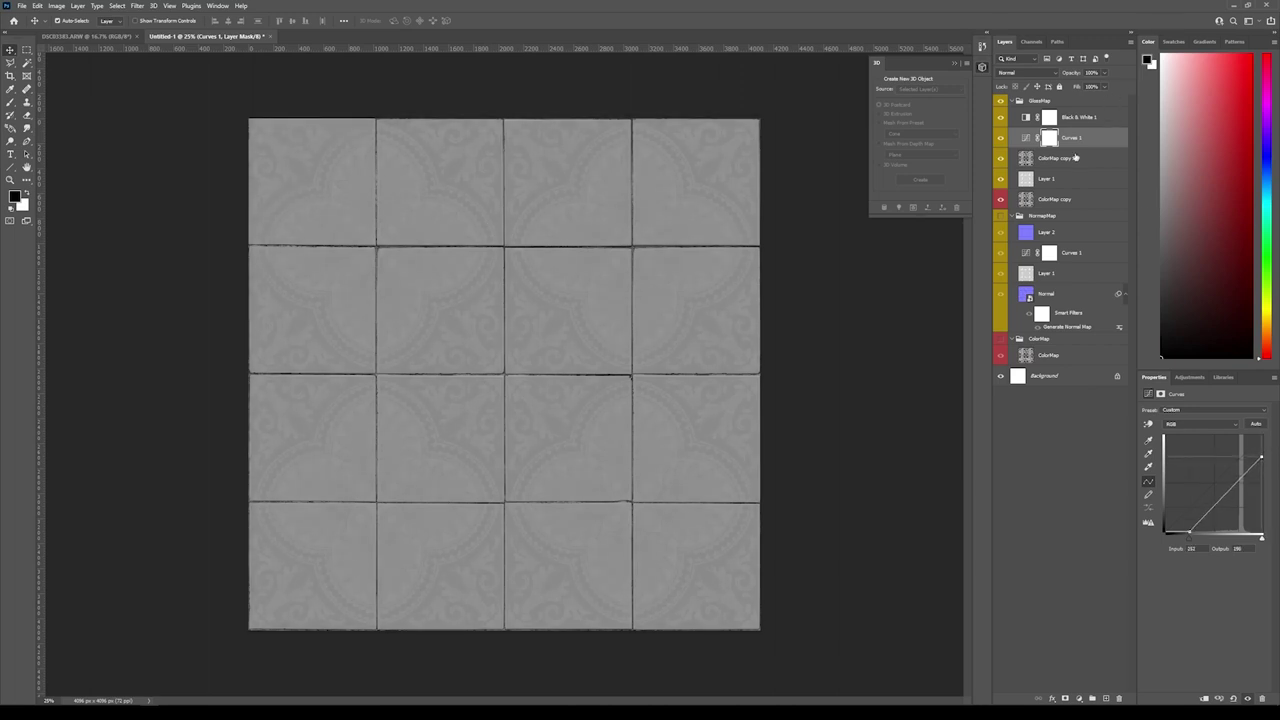
click(1075, 158)
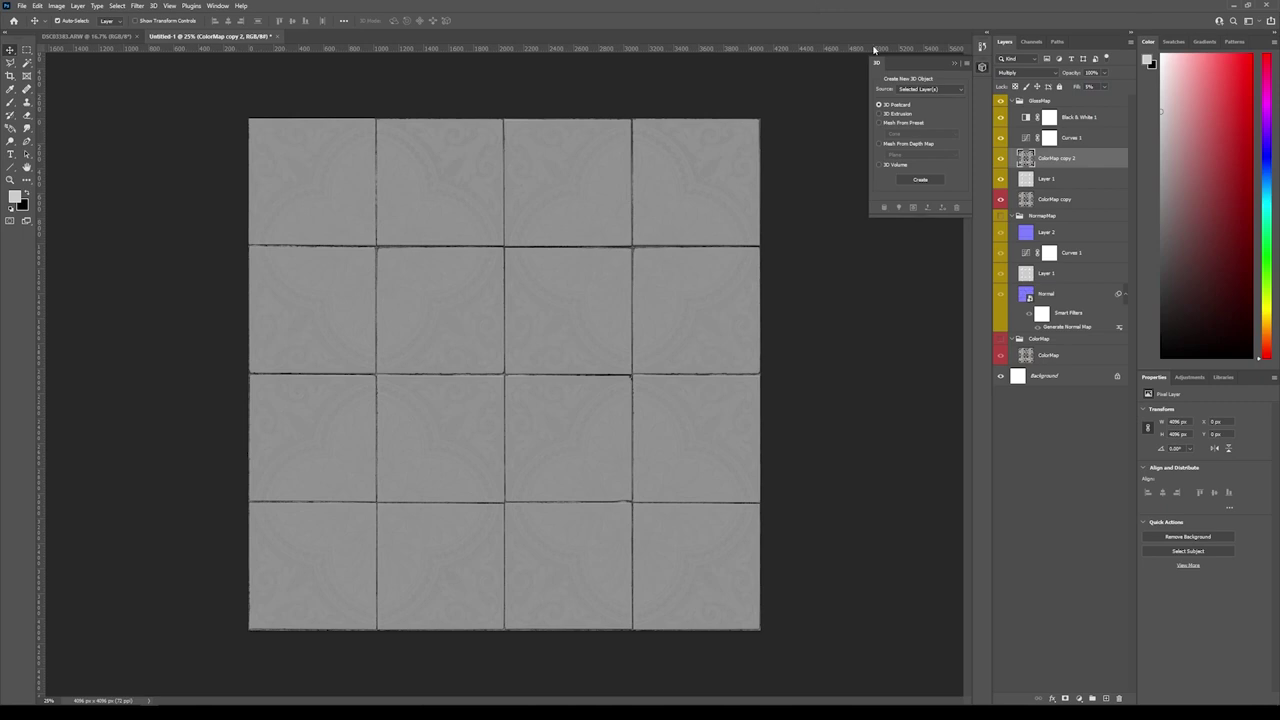
Collapse all three groups, show ColorMap and hide GlossMap.
click(1036, 101)
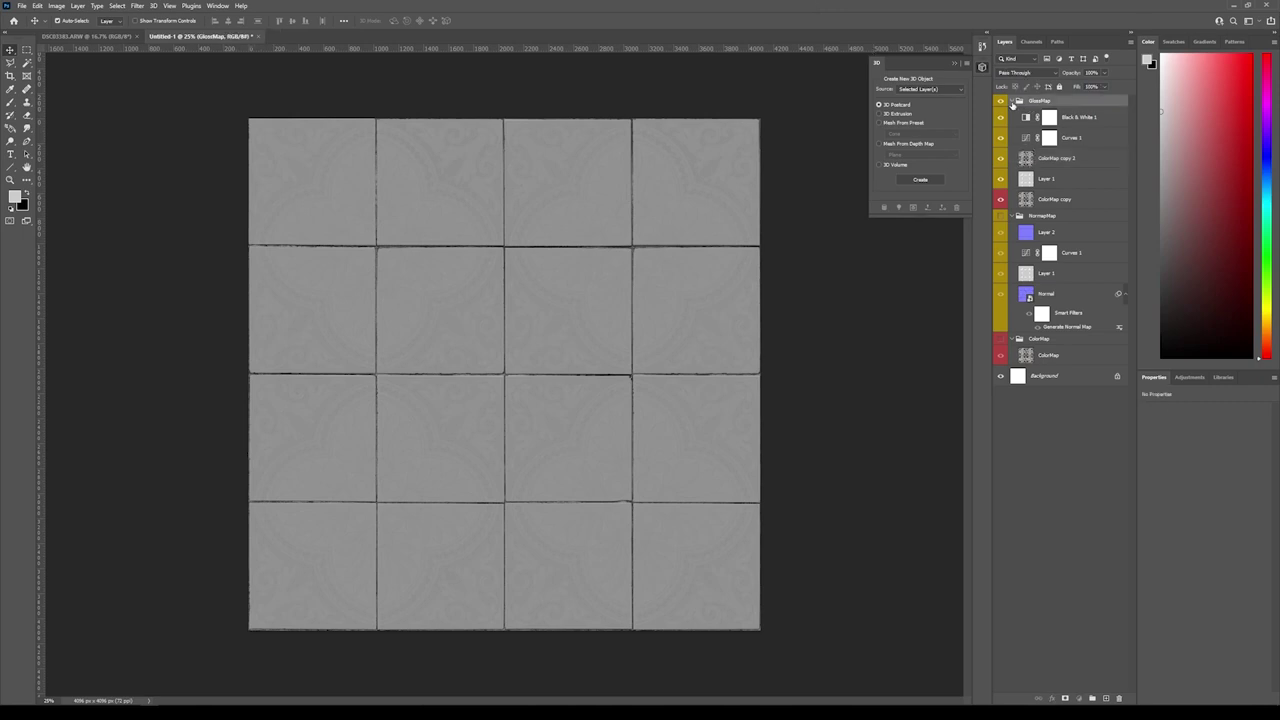
click(1019, 101)
click(1019, 113)
click(1017, 126)
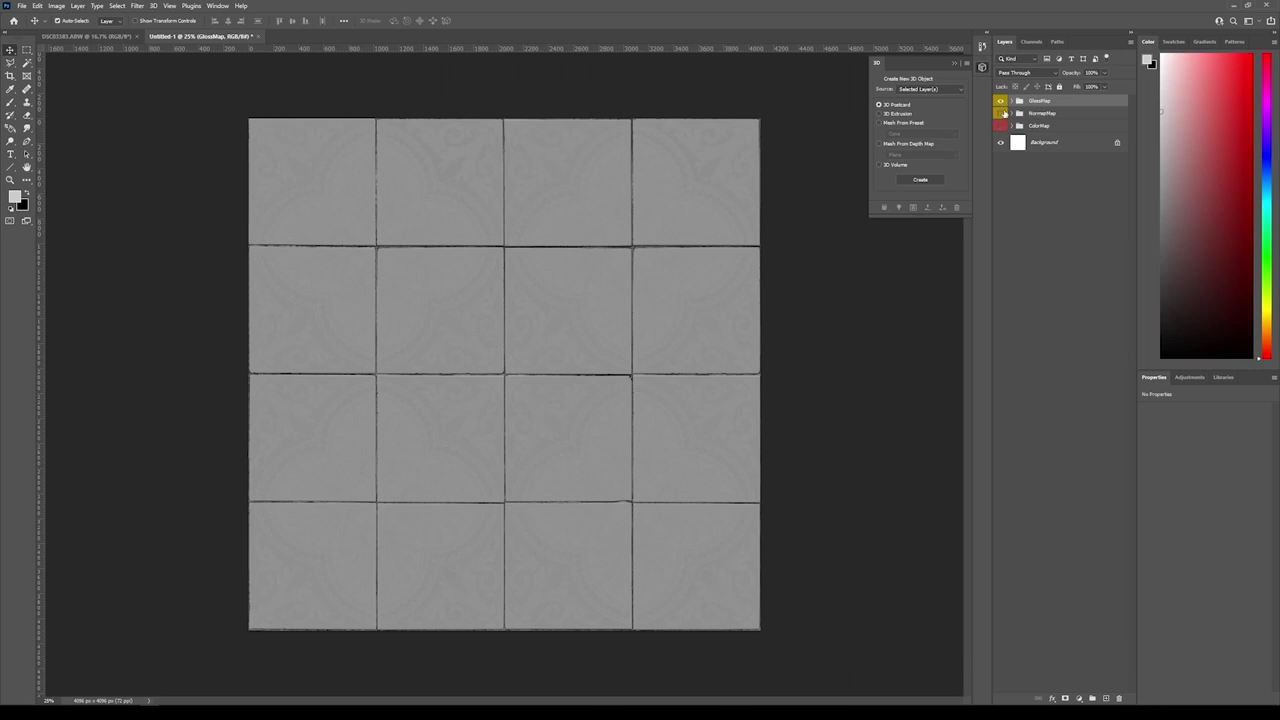
click(1000, 125)
click(1000, 101)
click(1040, 127)
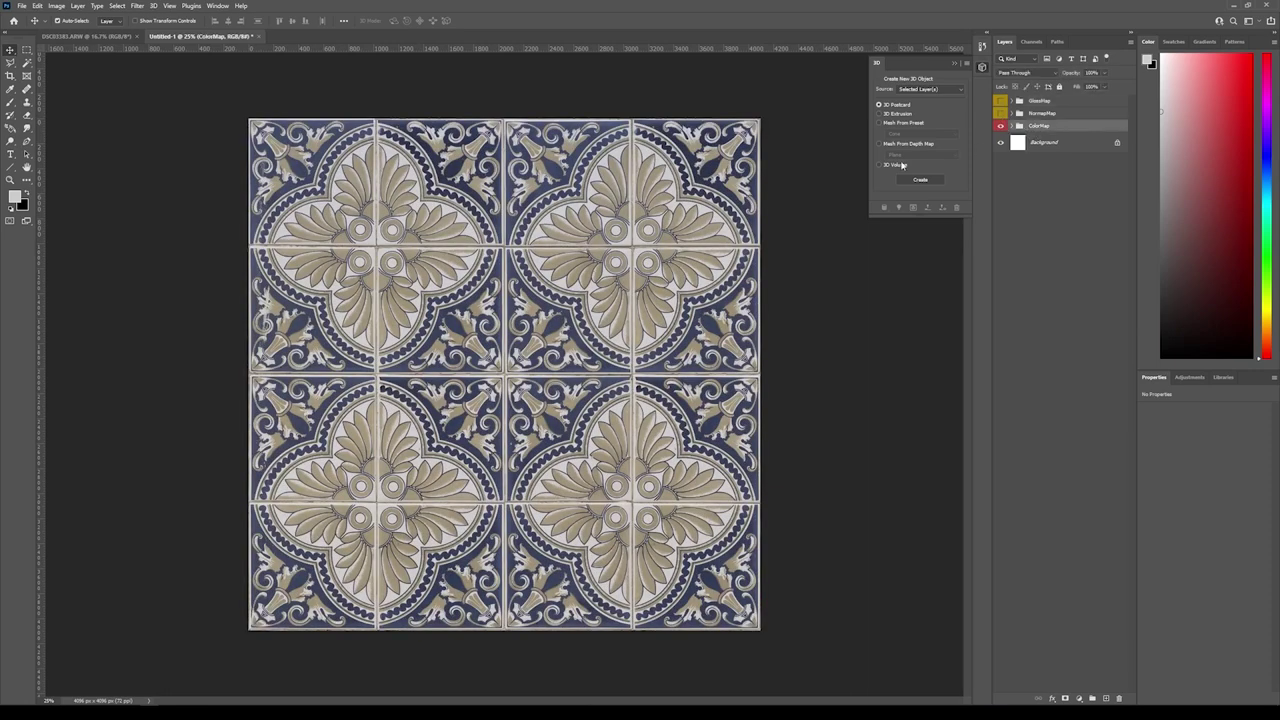
Save a copy of the project as Tile.
key(ctrl+alt+s)
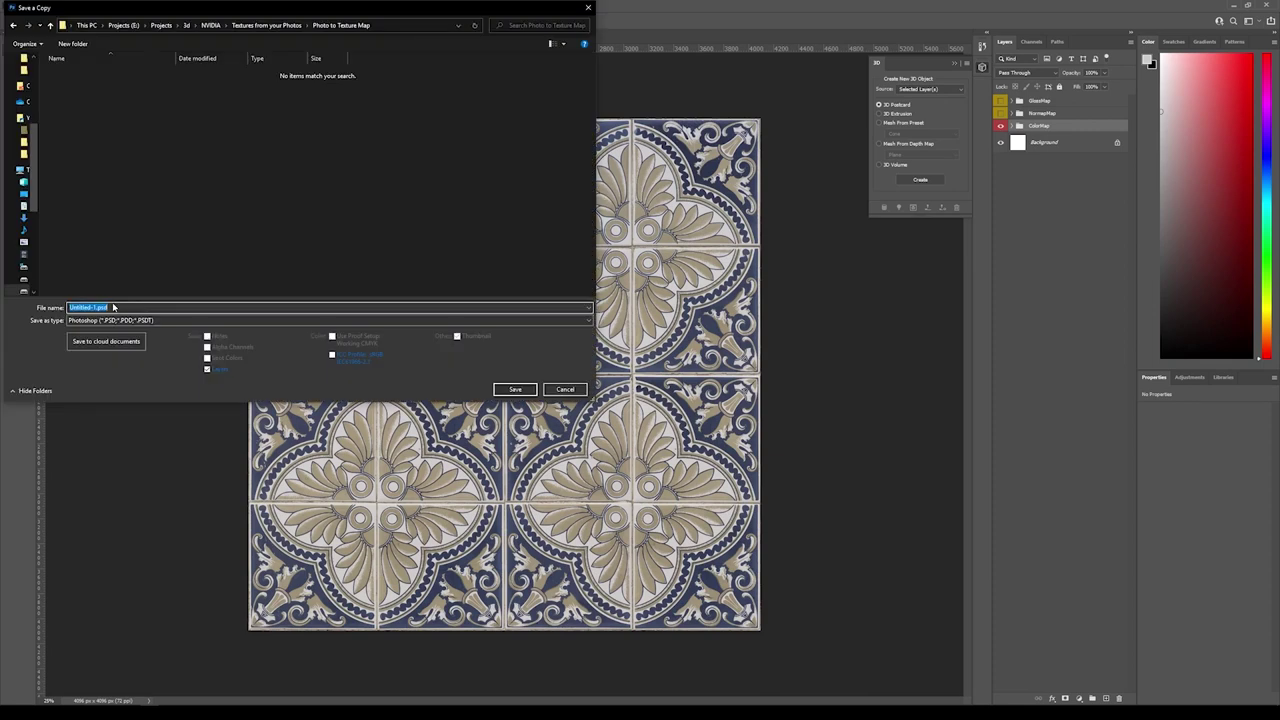
text(Ti)
key(Return)
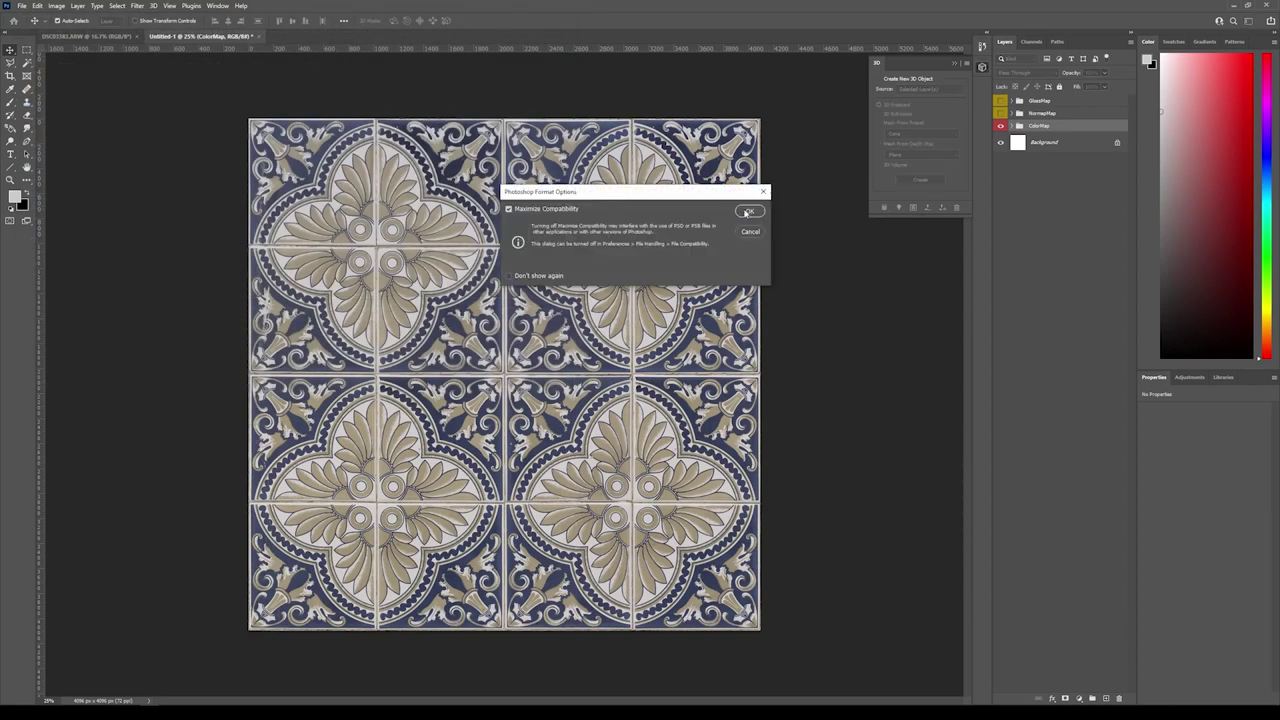
click(749, 211)
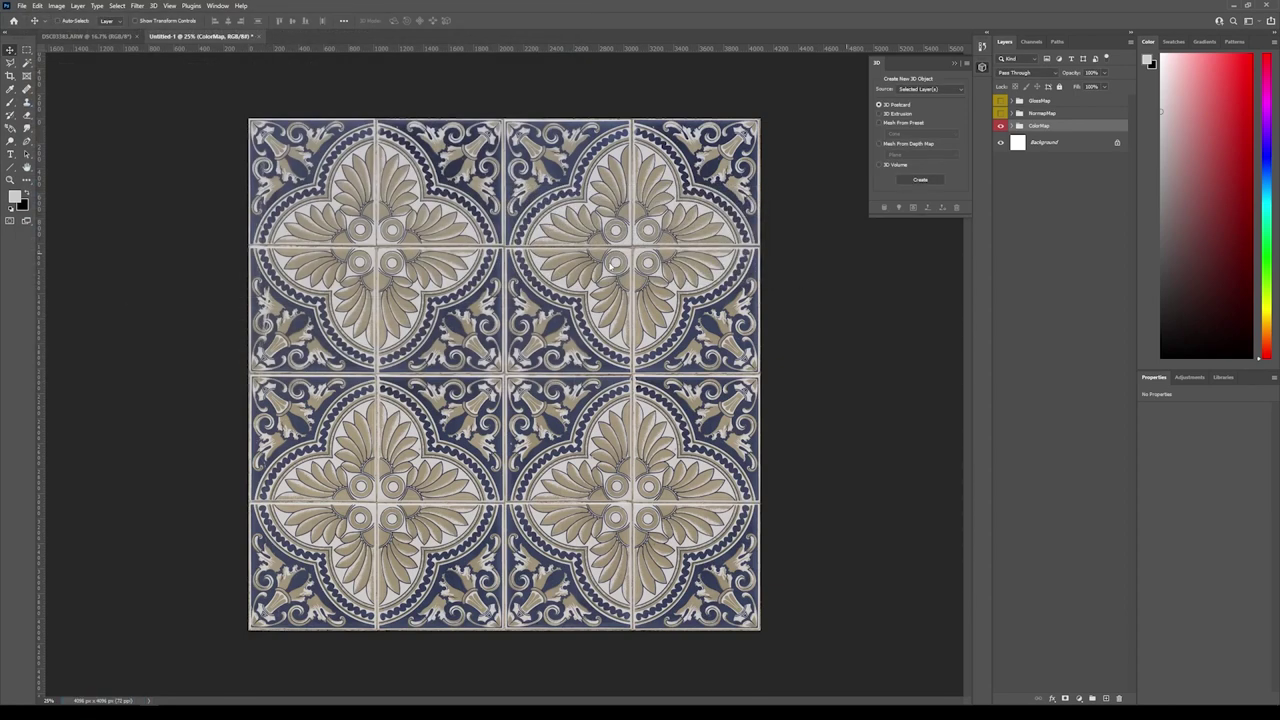
Export the colour map as a Targa copy named Tile_ColorMap.
key(alt+ctrl+s)
click(141, 321)
click(141, 321)
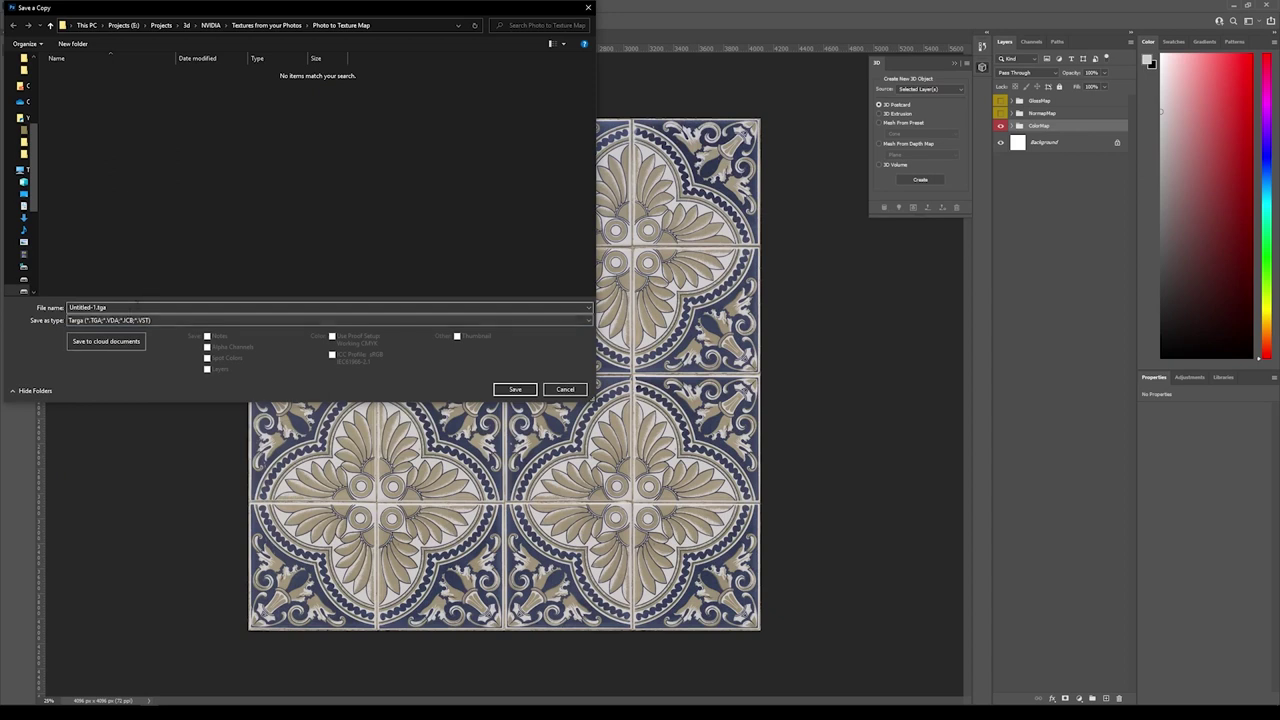
text(Col)
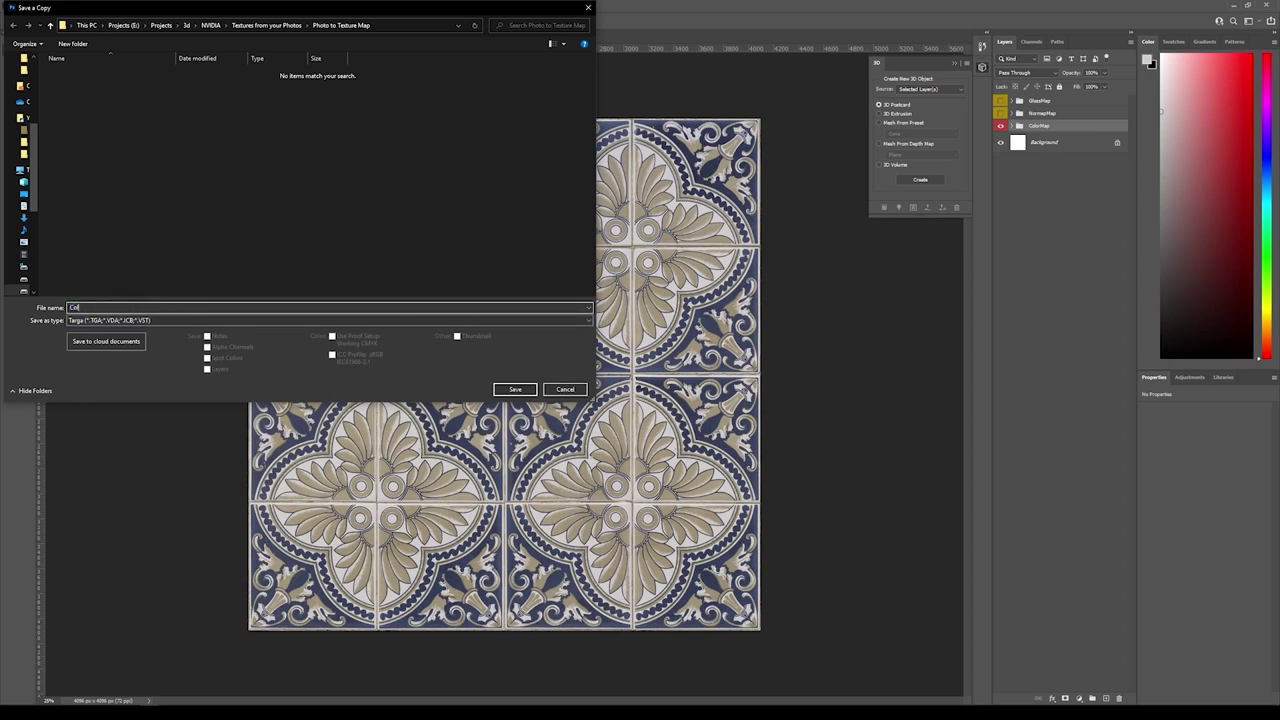
text(orMap)
key(Home)
text(T1_)
key(Return)
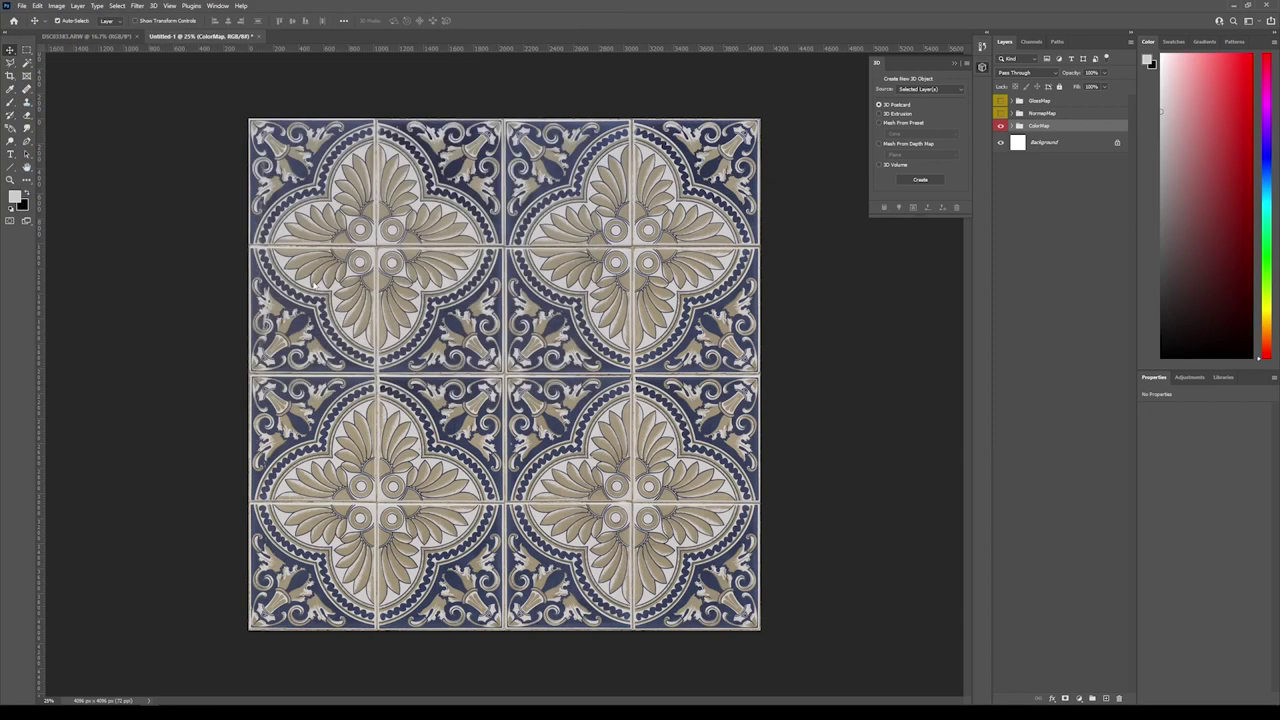
click(671, 250)
Show the NormalMap group and export it as Targa file Tile_NormalMap.
click(1001, 113)
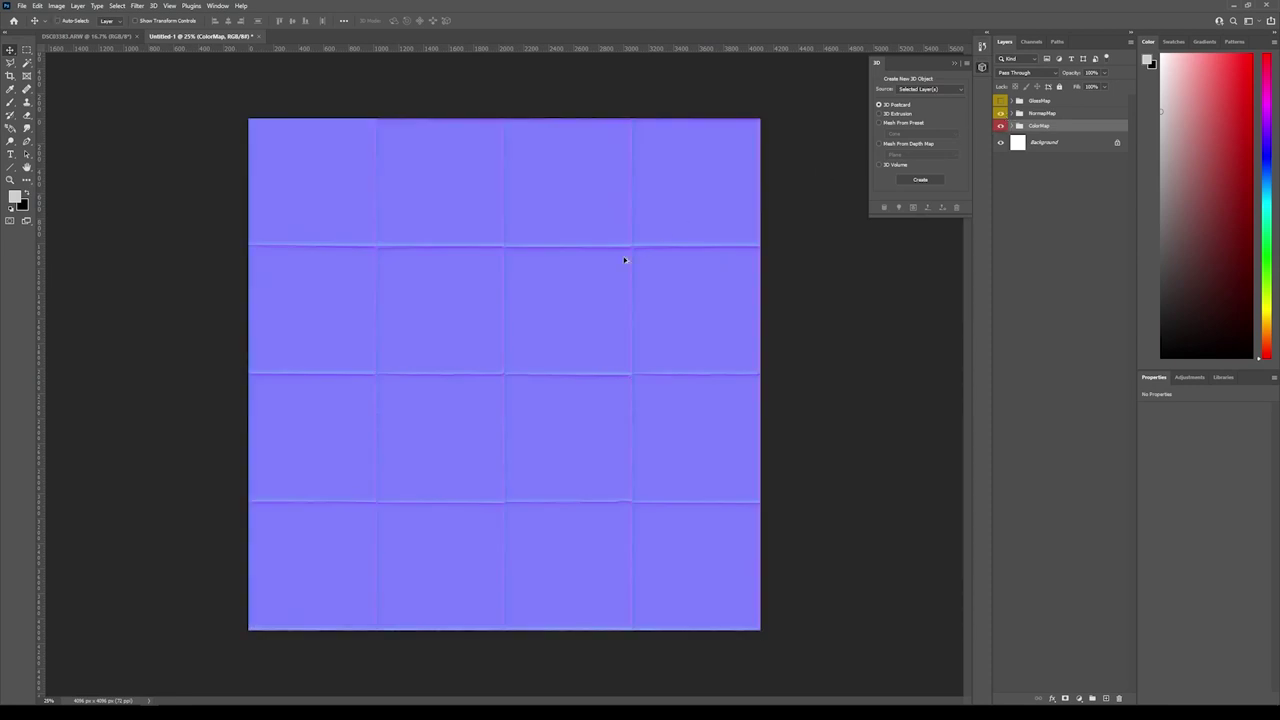
key(ctrl+alt+s)
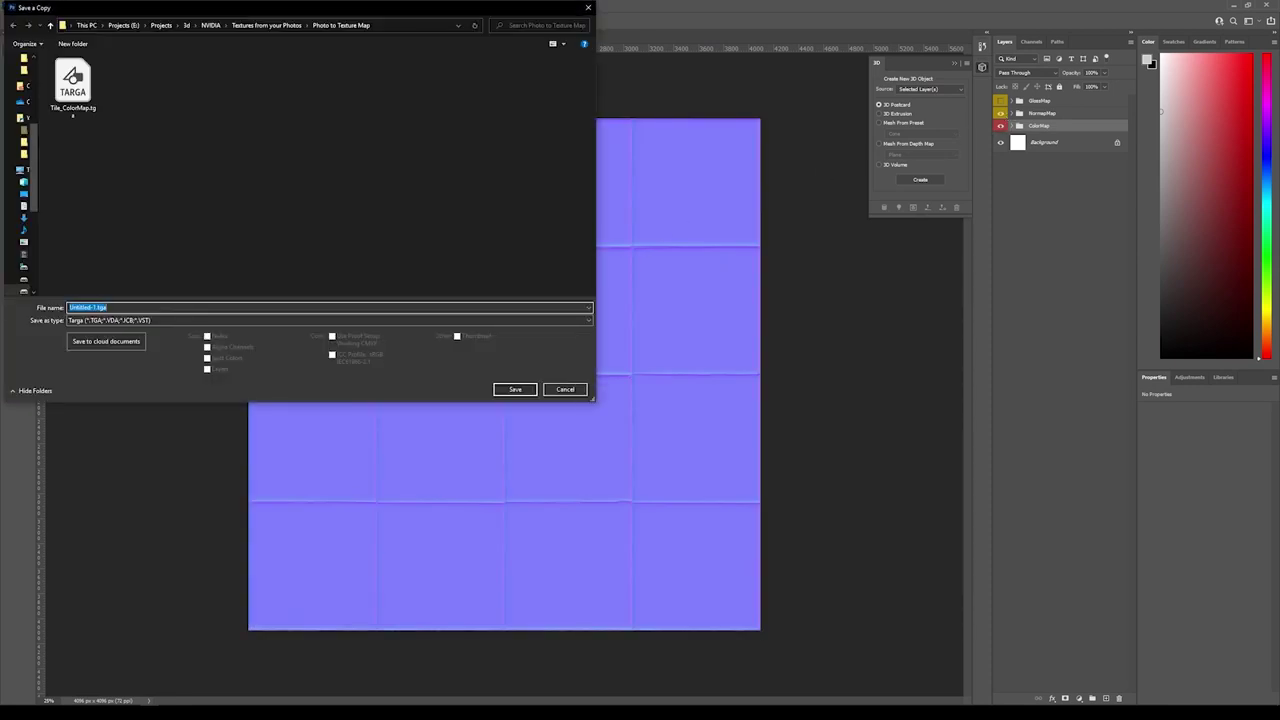
text(Tile_NormalMap)
key(Return)
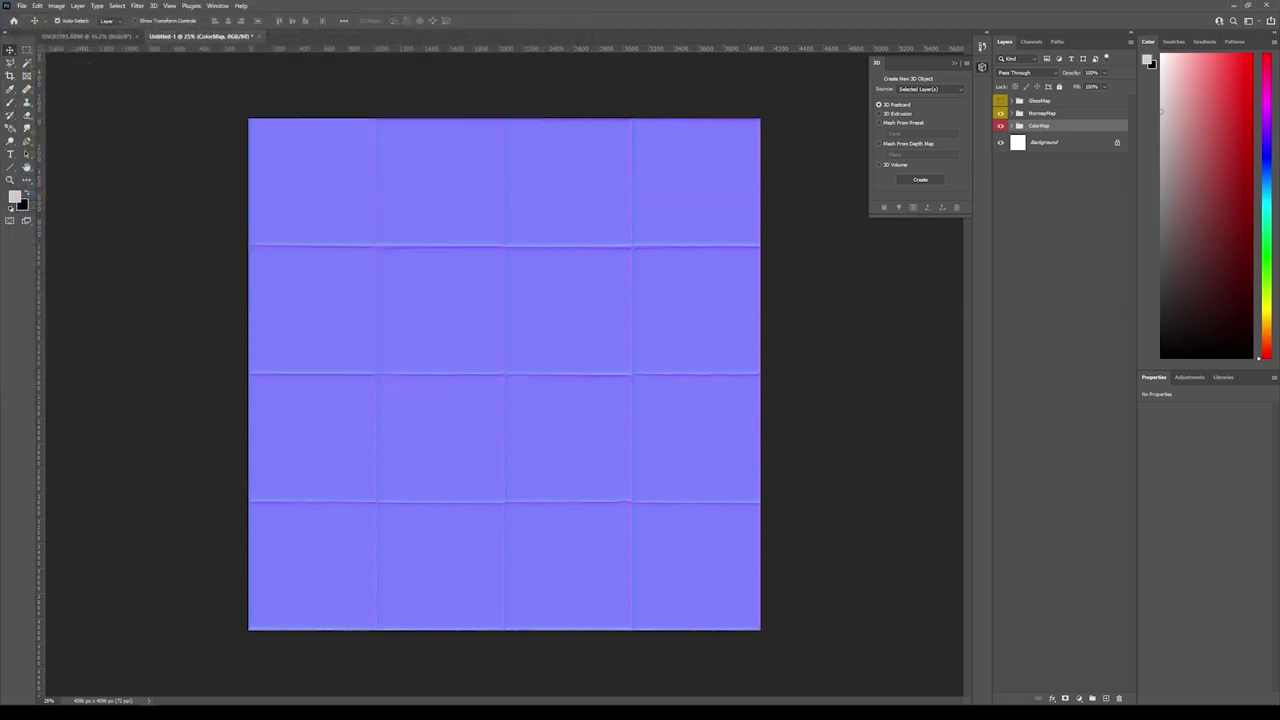
key(Return)
Show the GlossMap group and name its Targa copy Tile_GlossMap.
click(1001, 101)
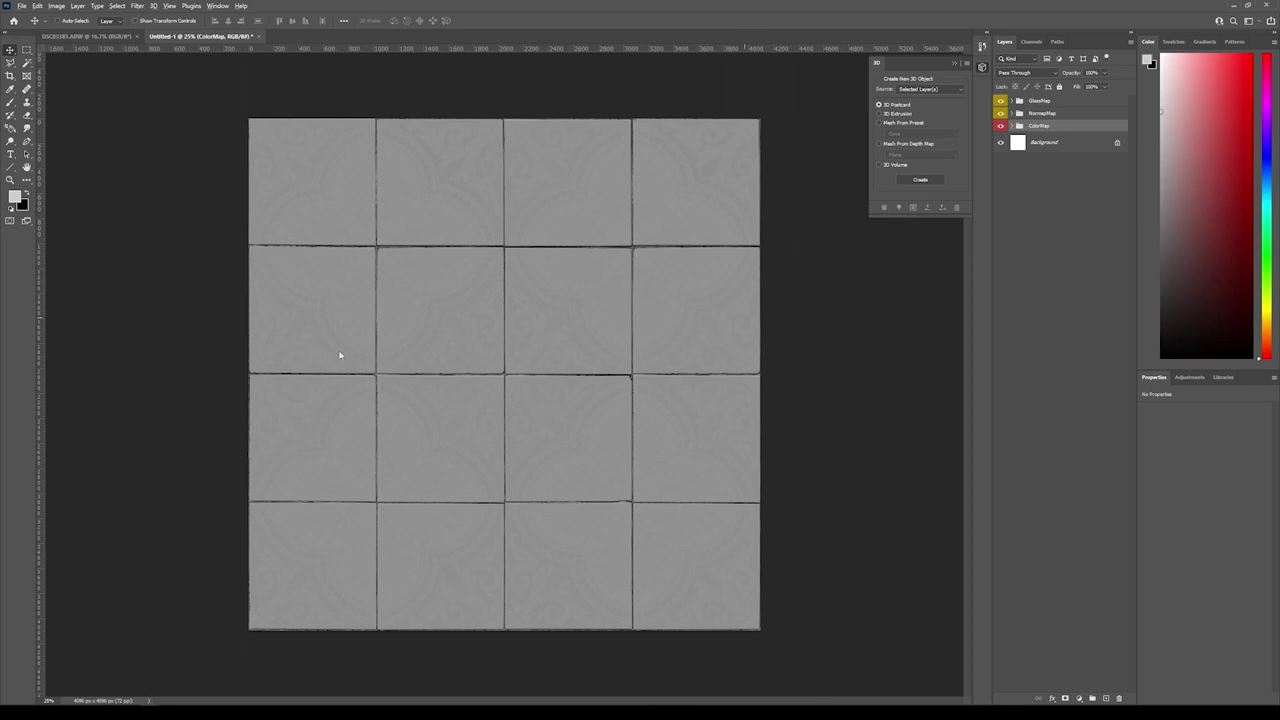
key(ctrl+alt+s)
text(Til)
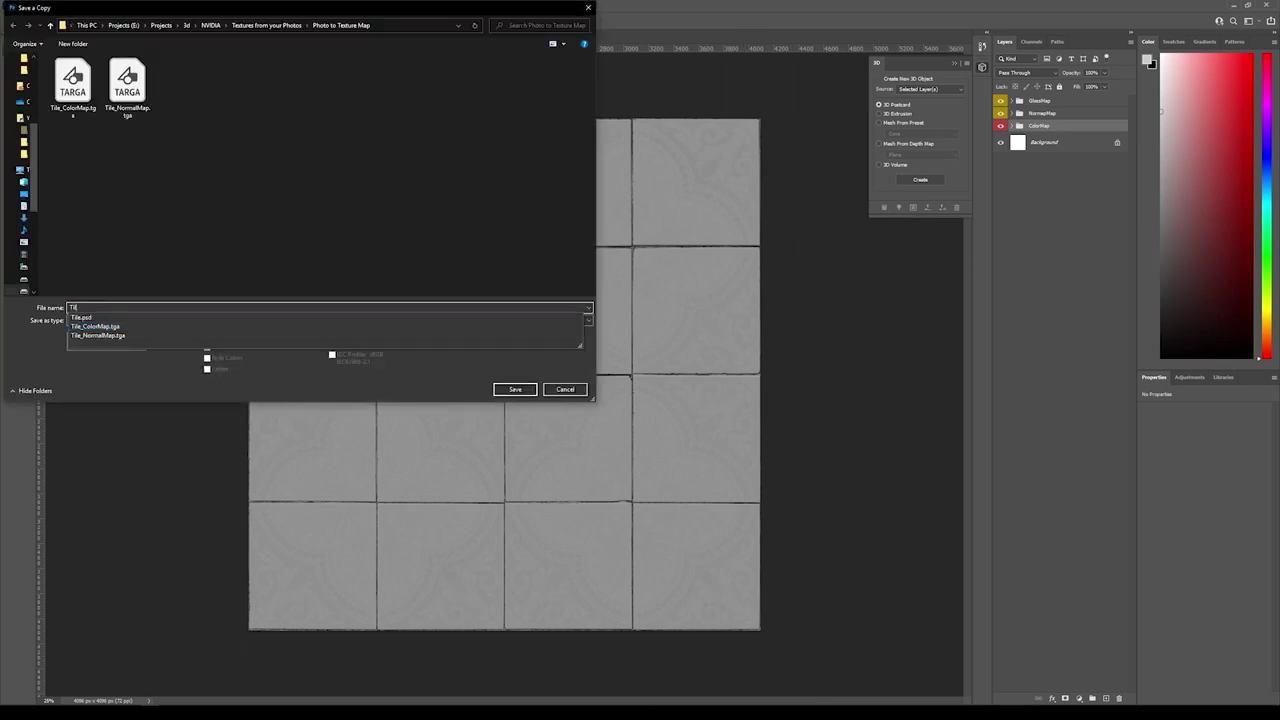
text(e_GlossMap)
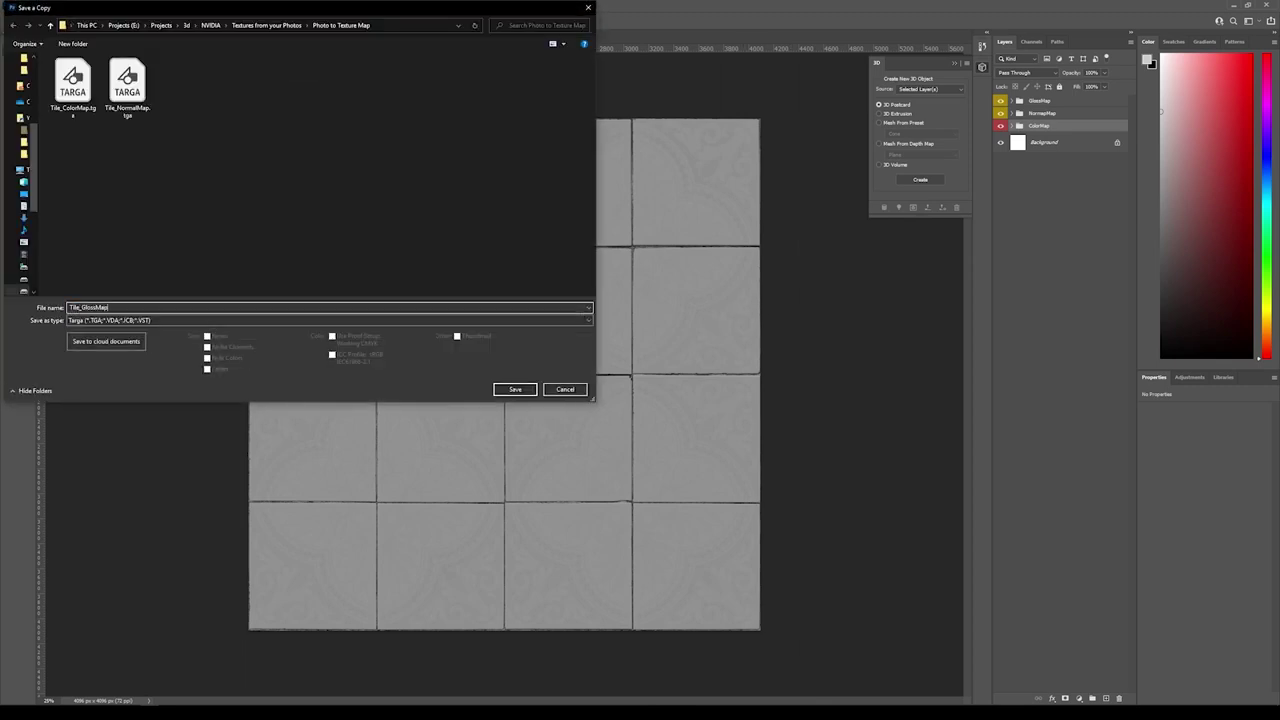
key(Return)
key(Return)
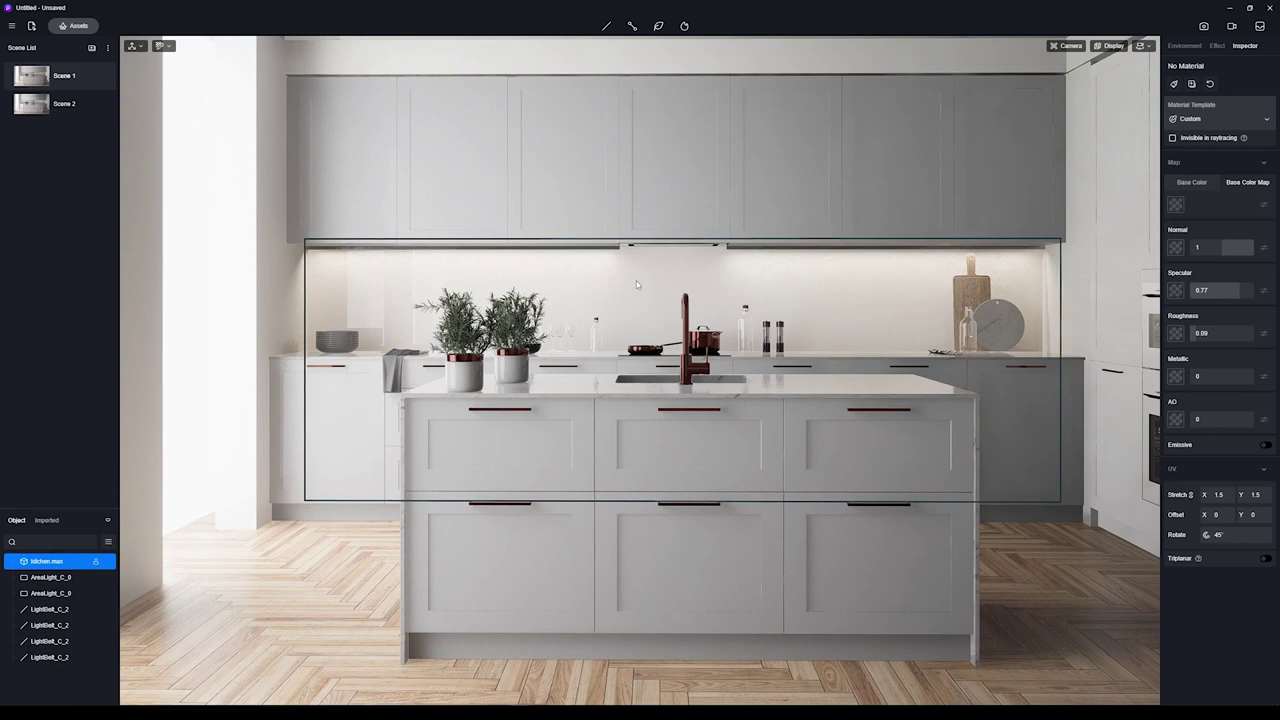
Load Tile_ColorMap into the backsplash's Base Color Map slot, along with the tile normal map.
click(1176, 205)
double_click(75, 88)
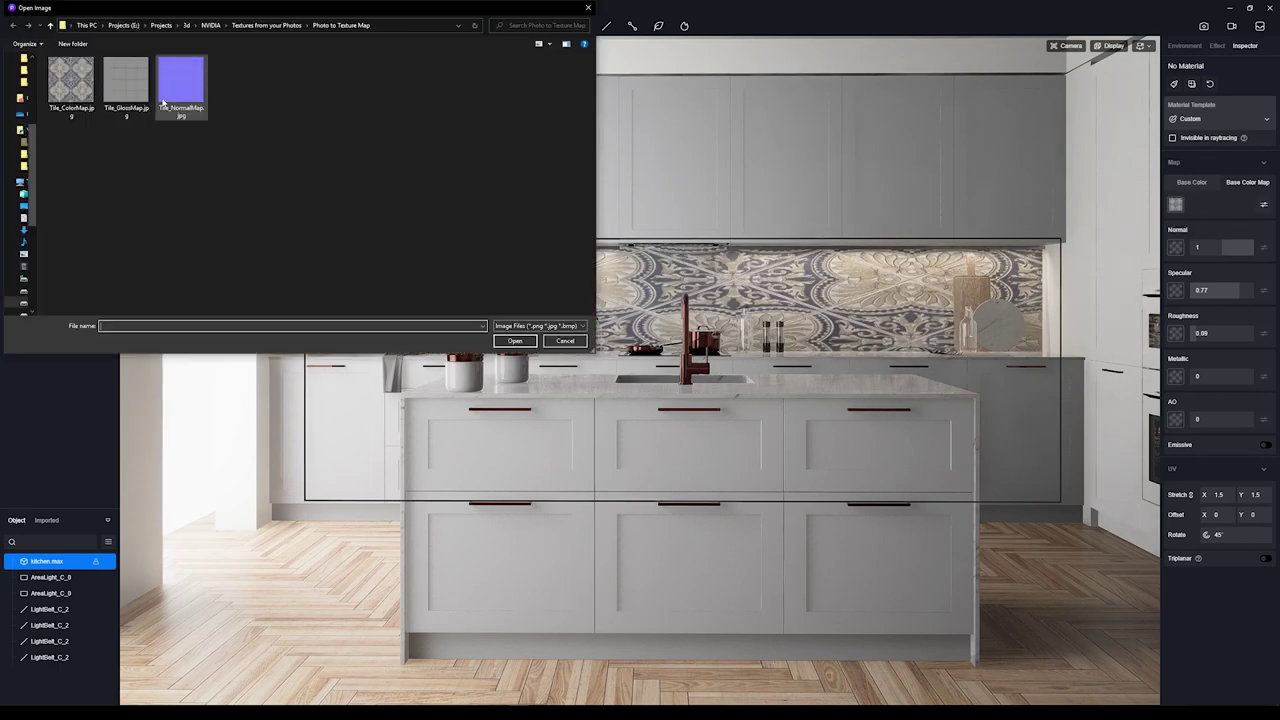
double_click(180, 80)
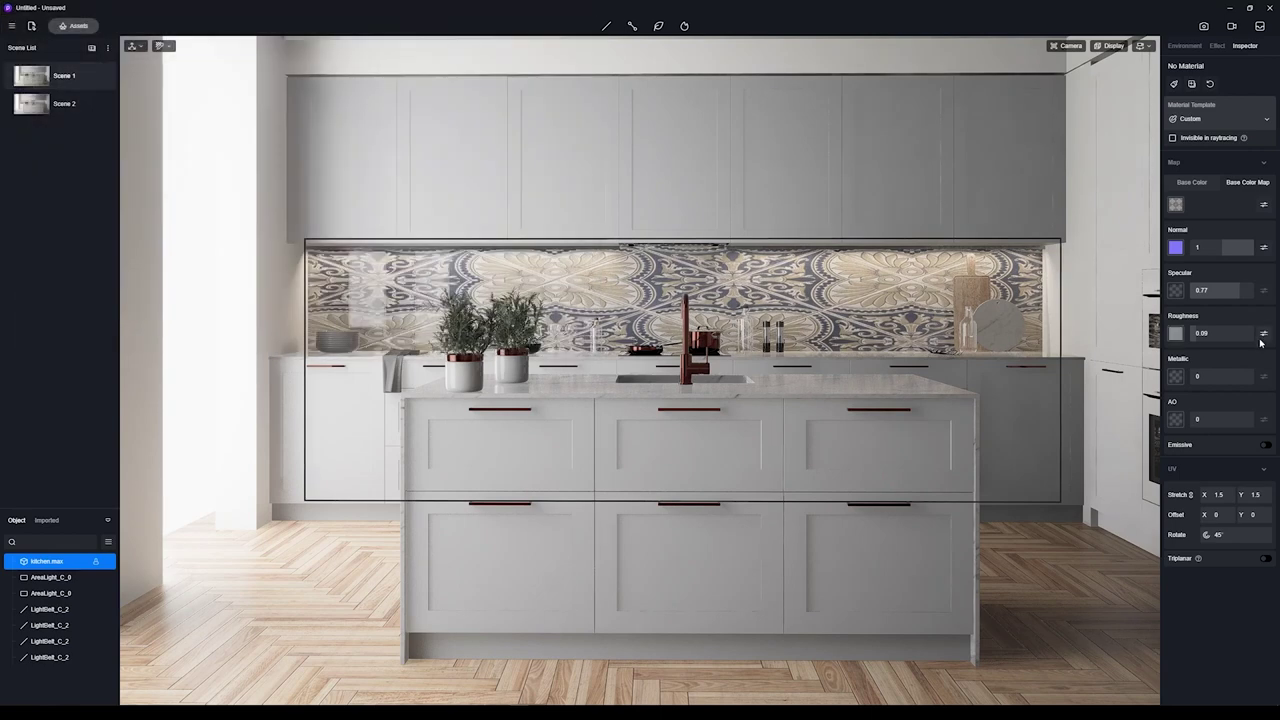
Turn on triplanar mapping and set the texture stretch to 2 on both axes.
click(1266, 558)
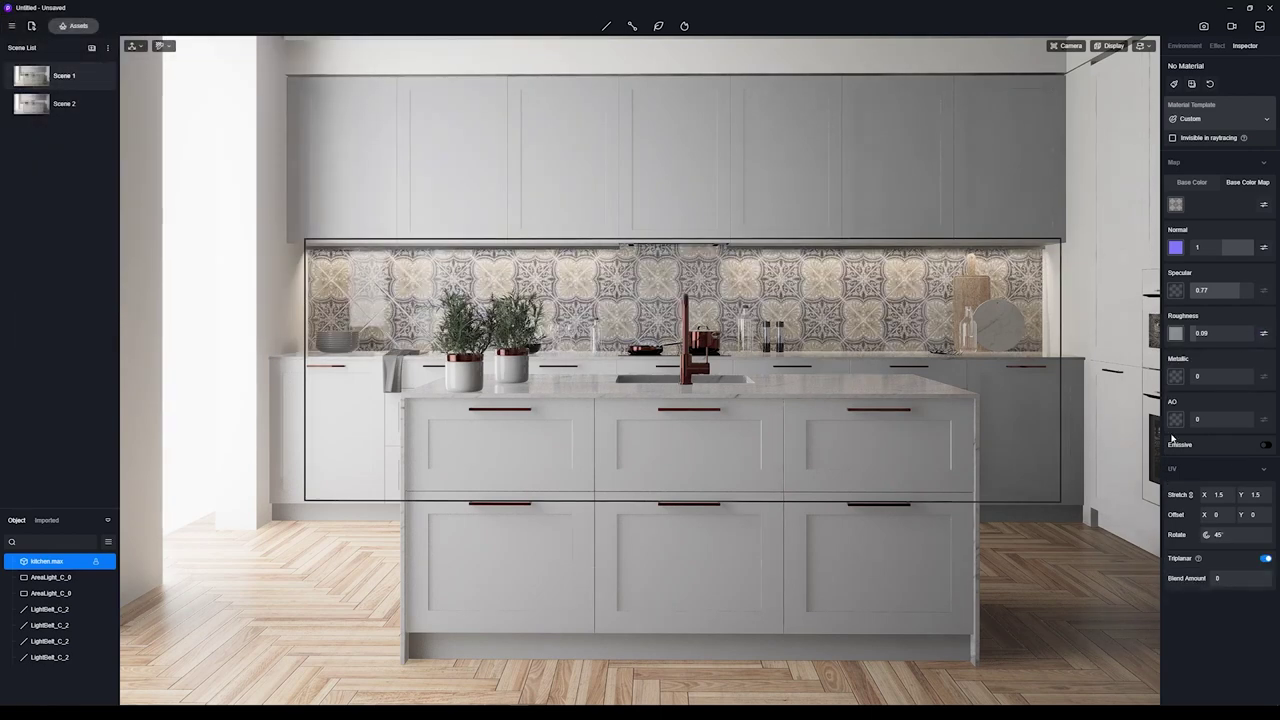
click(1219, 494)
text(22)
key(Tab)
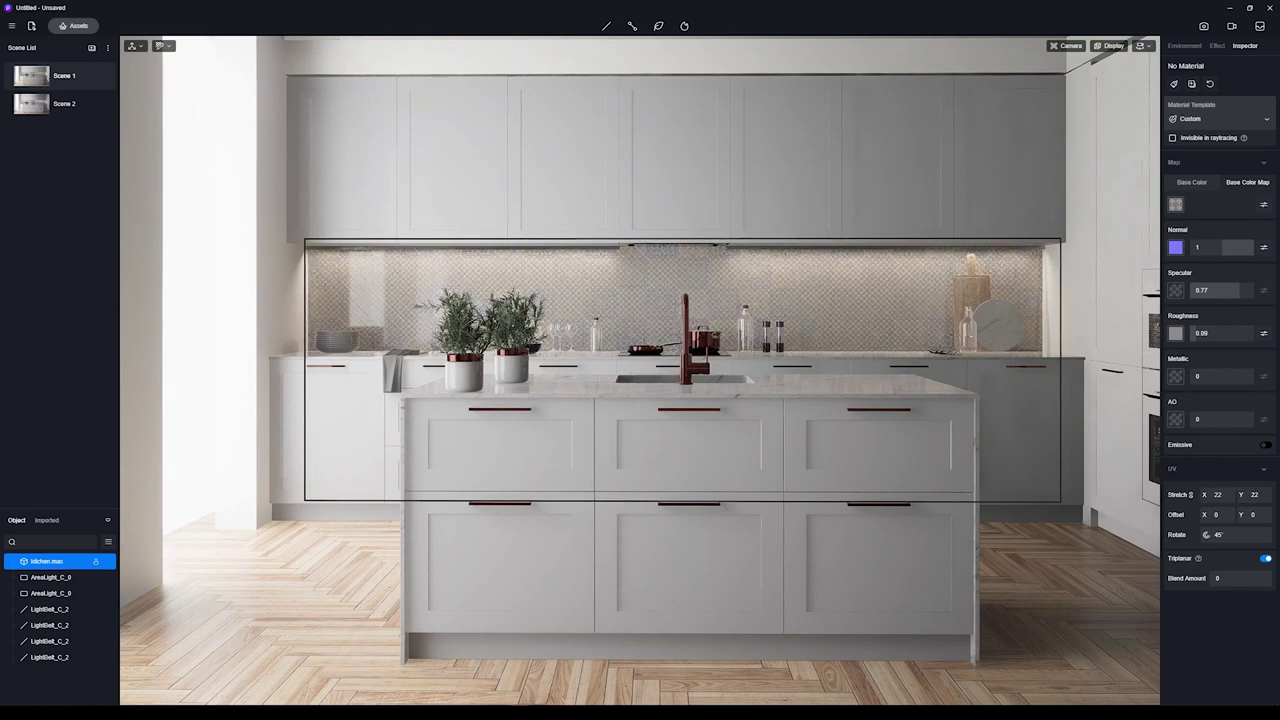
key(BackSpace)
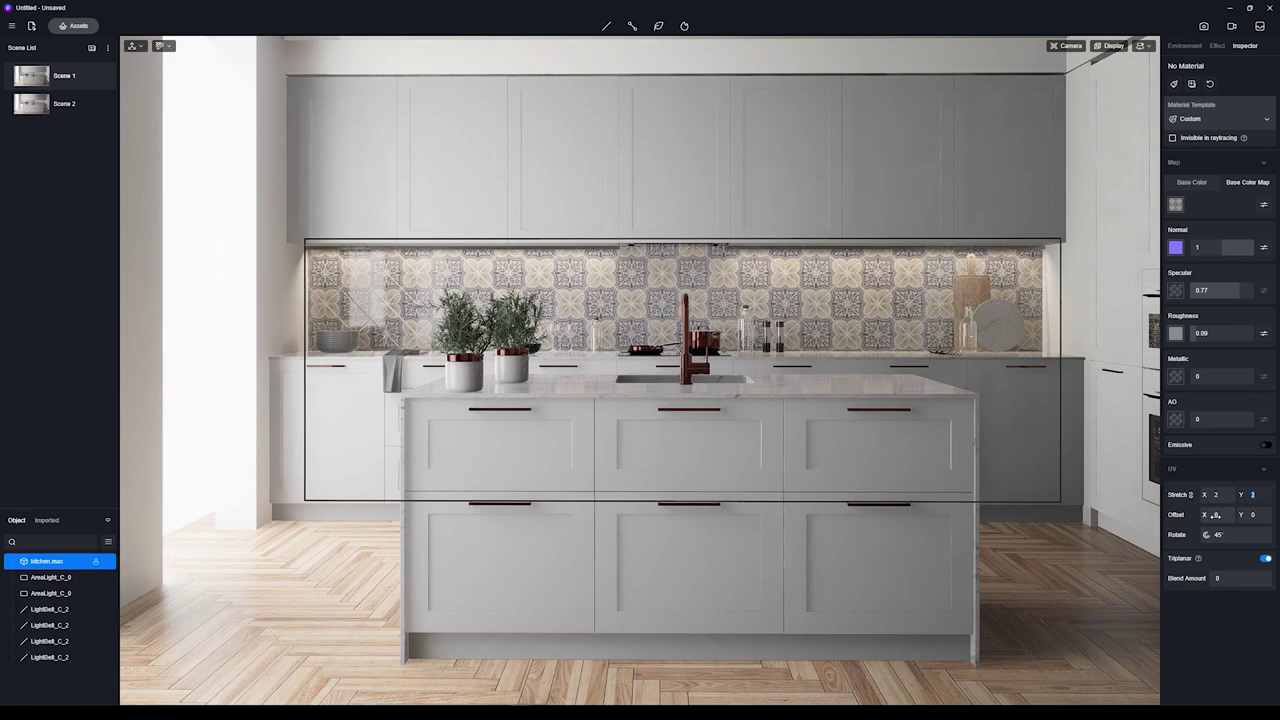
Shift the tile pattern vertically, setting Offset Y to 0.13.
drag(1248, 515, 1268, 515)
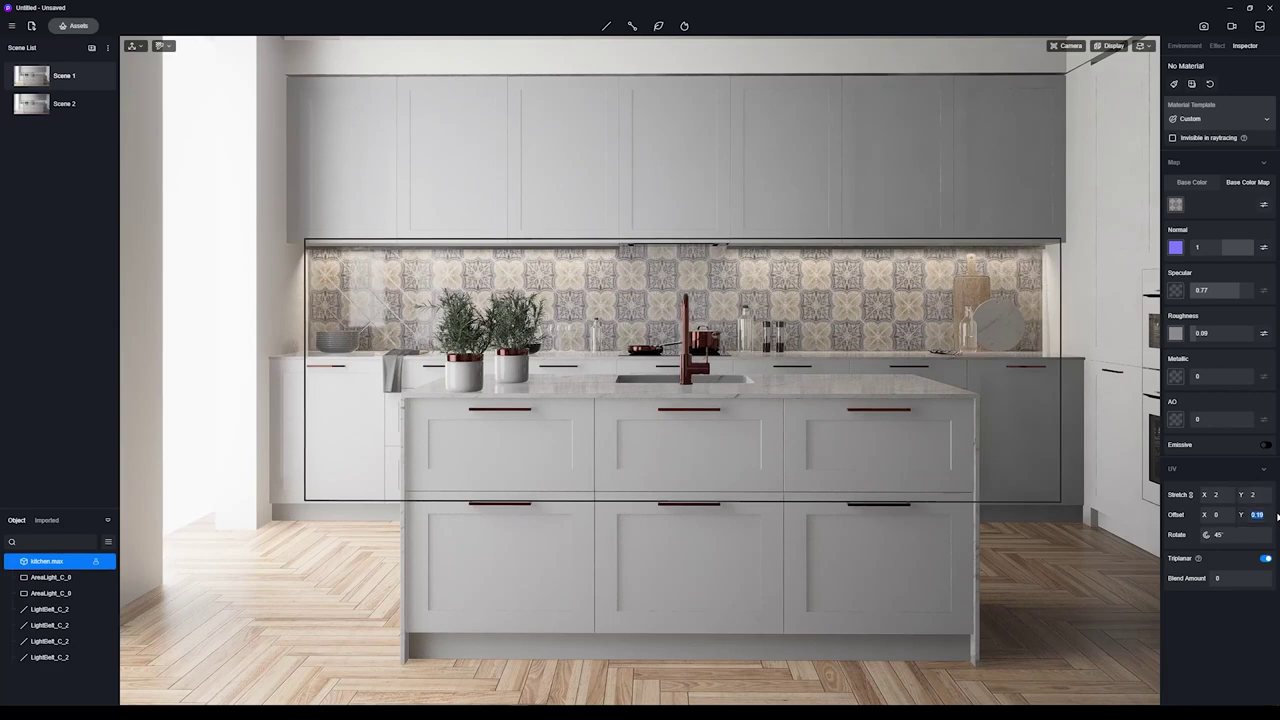
text(0.192)
key(BackSpace)
key(BackSpace)
text(2)
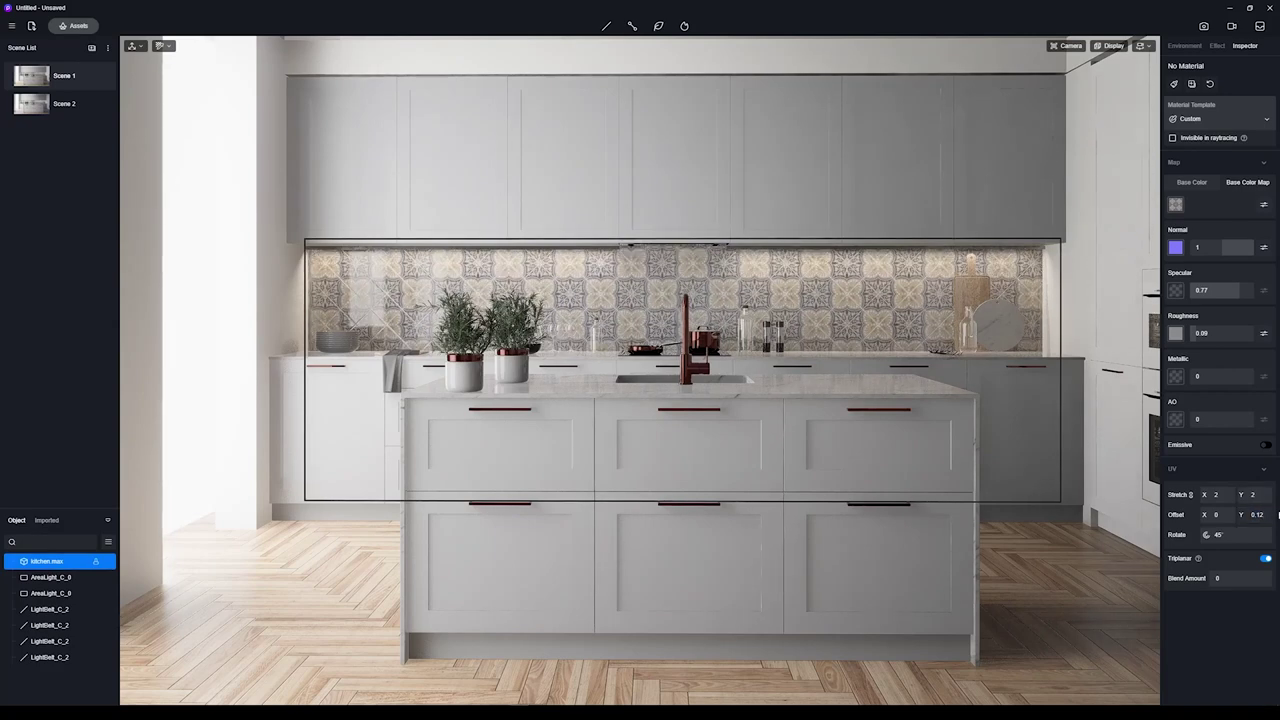
key(BackSpace)
text(36)
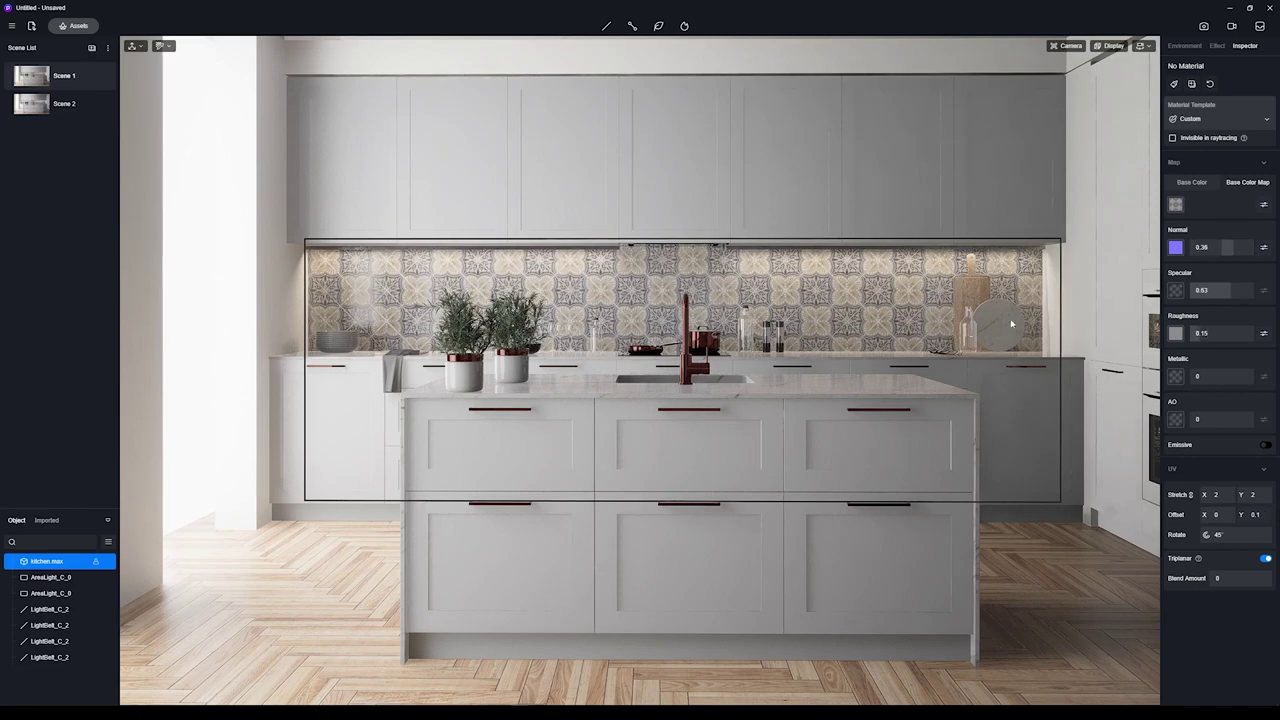